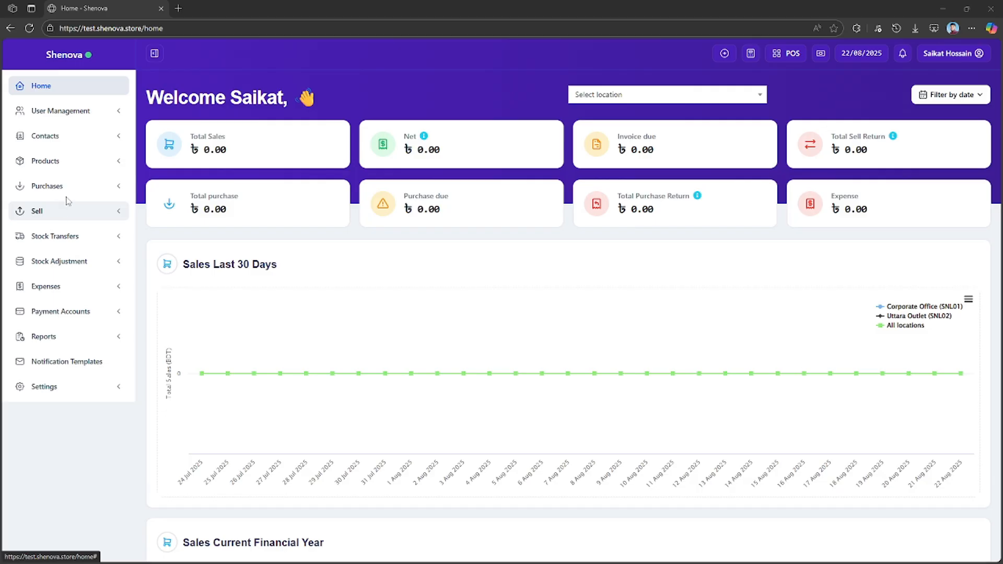
Open the product list and start adding a new product.
{"action": "left_click", "coordinate": [58, 162]}
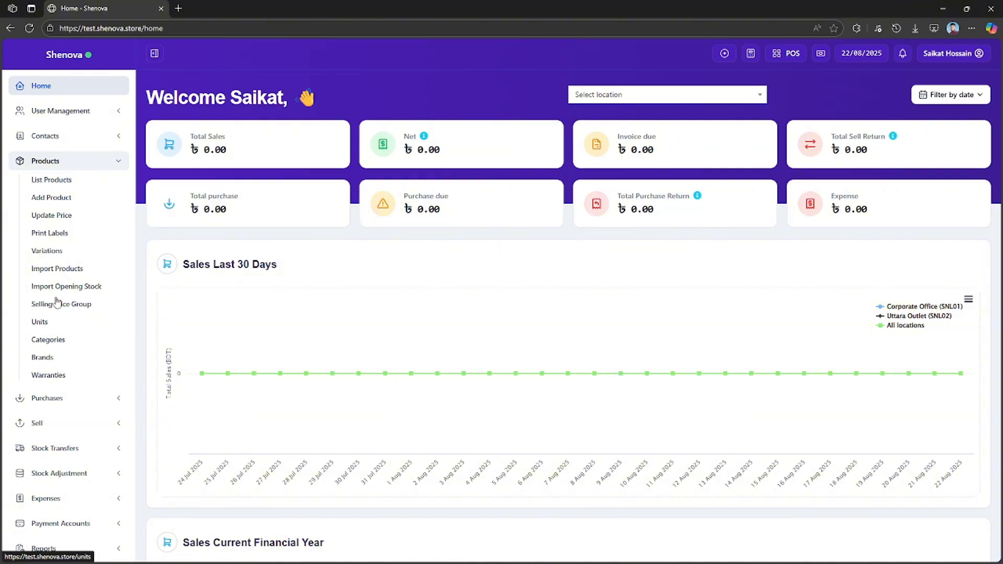
{"action": "left_click", "coordinate": [51, 180]}
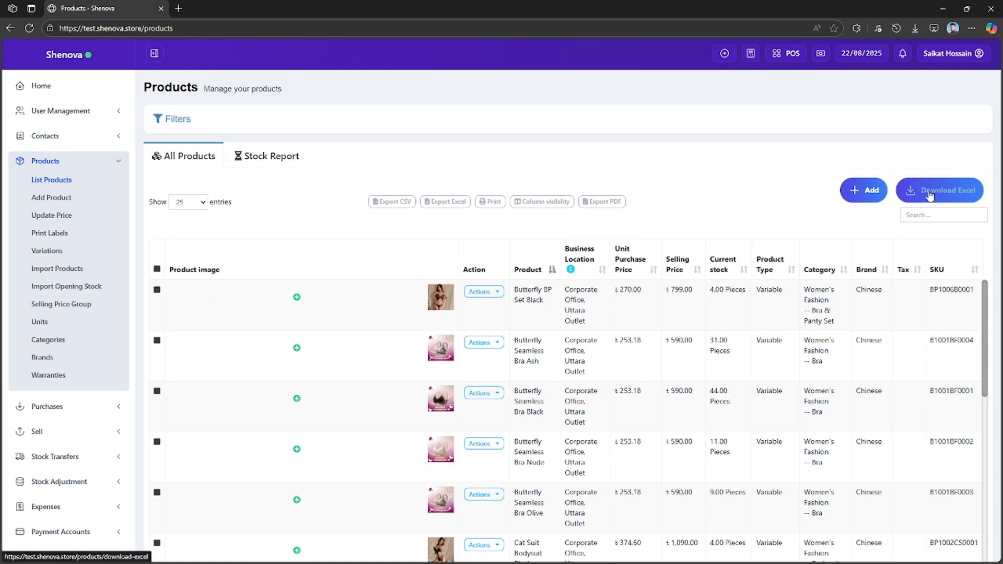
{"action": "left_click", "coordinate": [864, 191]}
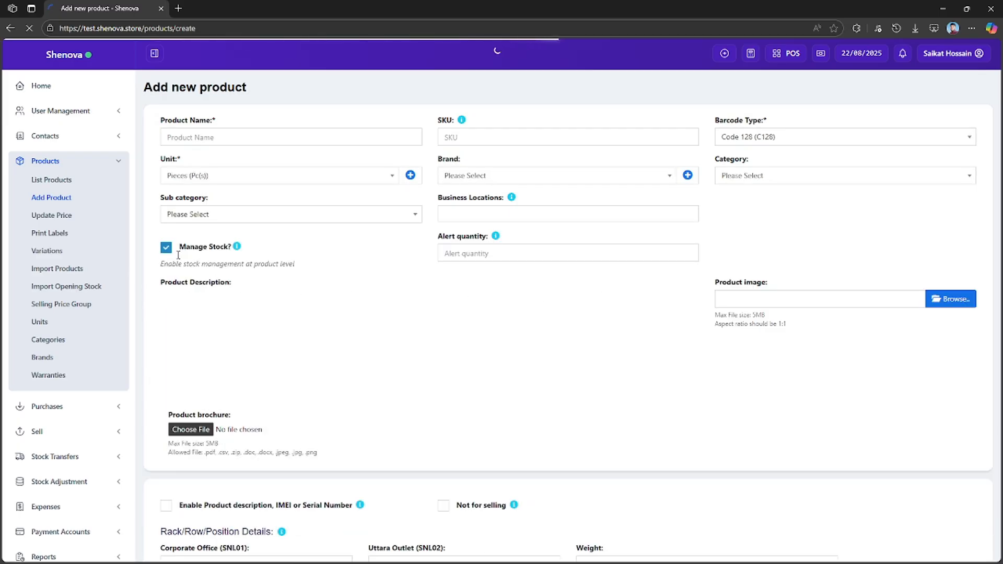
Open Daraz in a new browser tab and copy the title of the P47 foldable wireless Bluetooth headphones.
{"action": "left_click", "coordinate": [246, 133]}
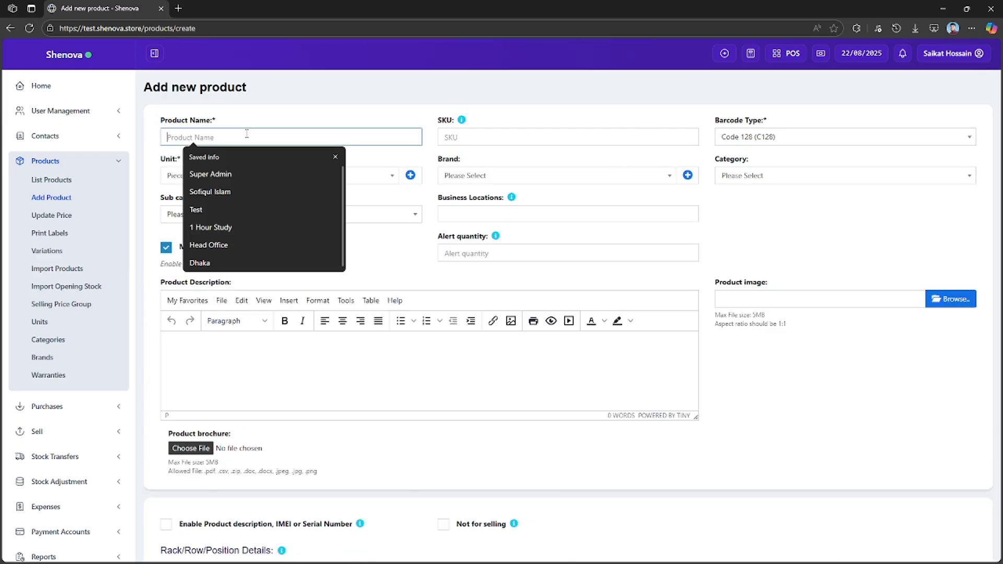
{"action": "left_click", "coordinate": [178, 8]}
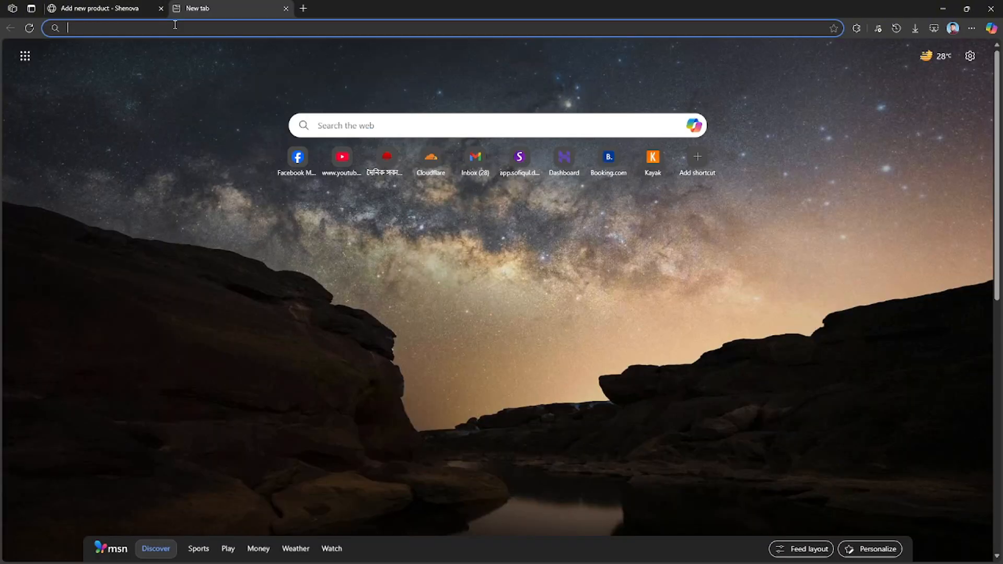
{"action": "type", "text": "dara"}
{"action": "key", "text": "Down"}
{"action": "key", "text": "Return"}
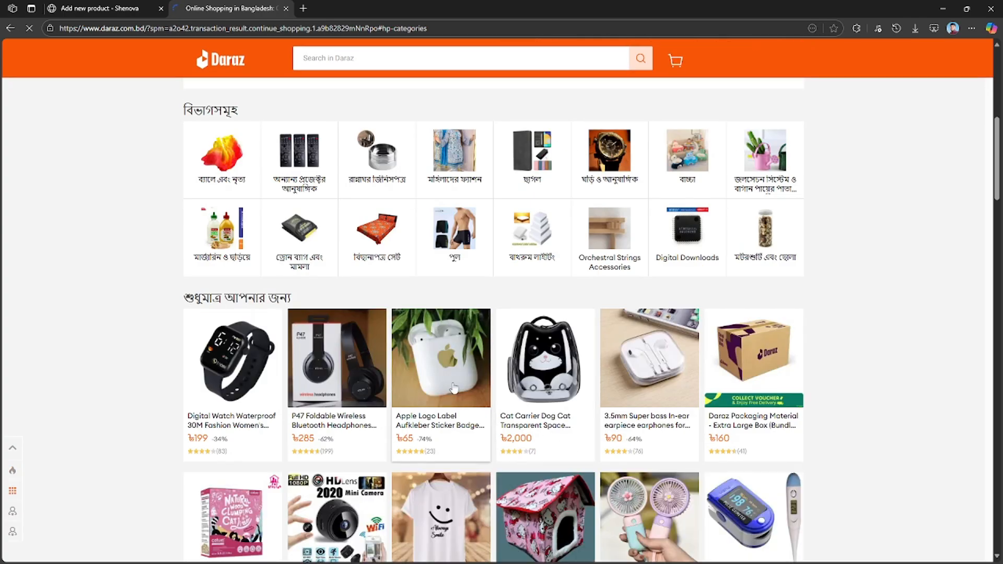
{"action": "left_click", "coordinate": [337, 421]}
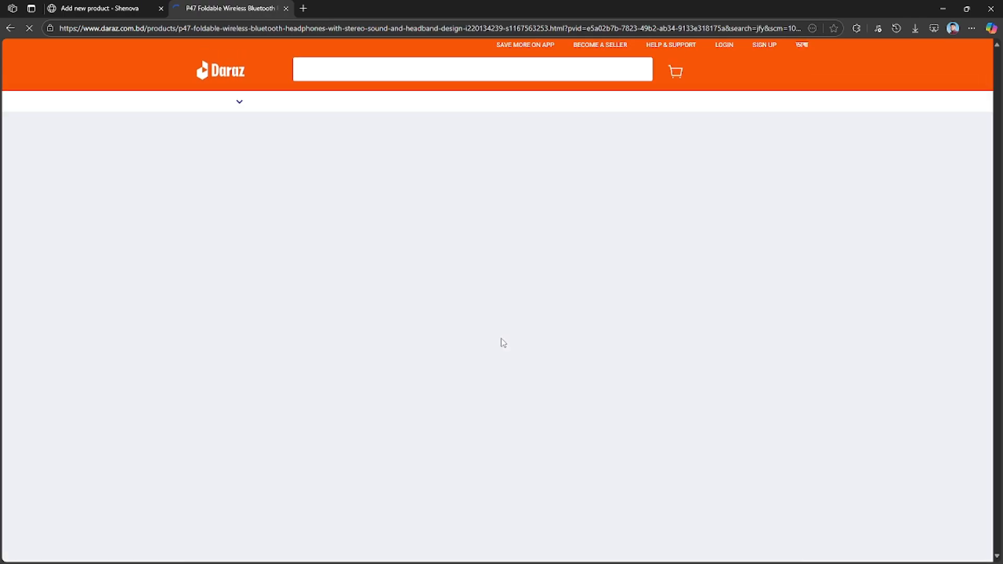
{"action": "left_click_drag", "start_coordinate": [585, 167], "coordinate": [371, 152]}
{"action": "key", "text": "ctrl+c"}
Paste the copied title "P47 Foldable Wireless Bluetooth Headphones with Stereo Sound and Headband Design" as the new product's name in Shenova.
{"action": "left_click", "coordinate": [141, 8]}
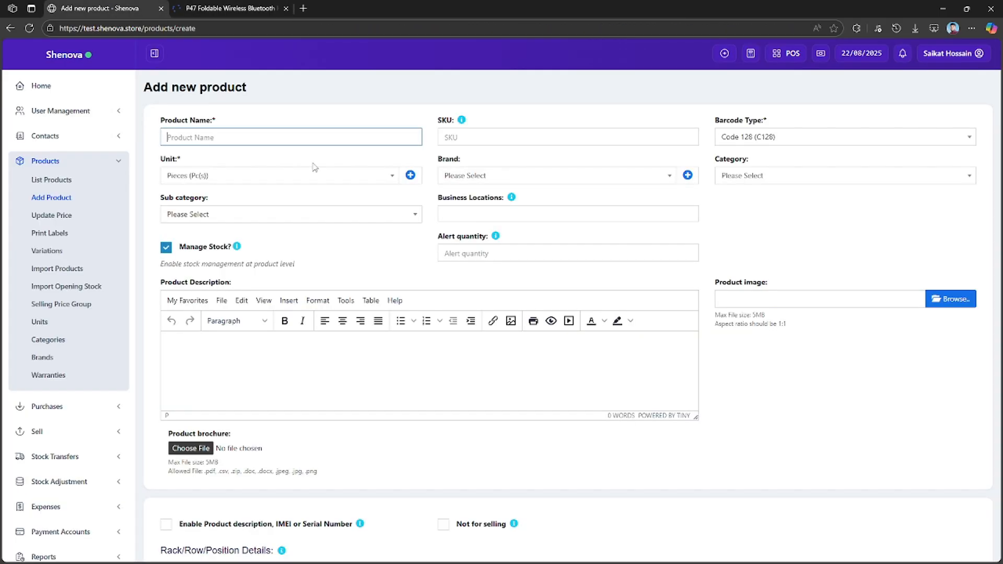
{"action": "left_click", "coordinate": [227, 141]}
{"action": "key", "text": "ctrl+v"}
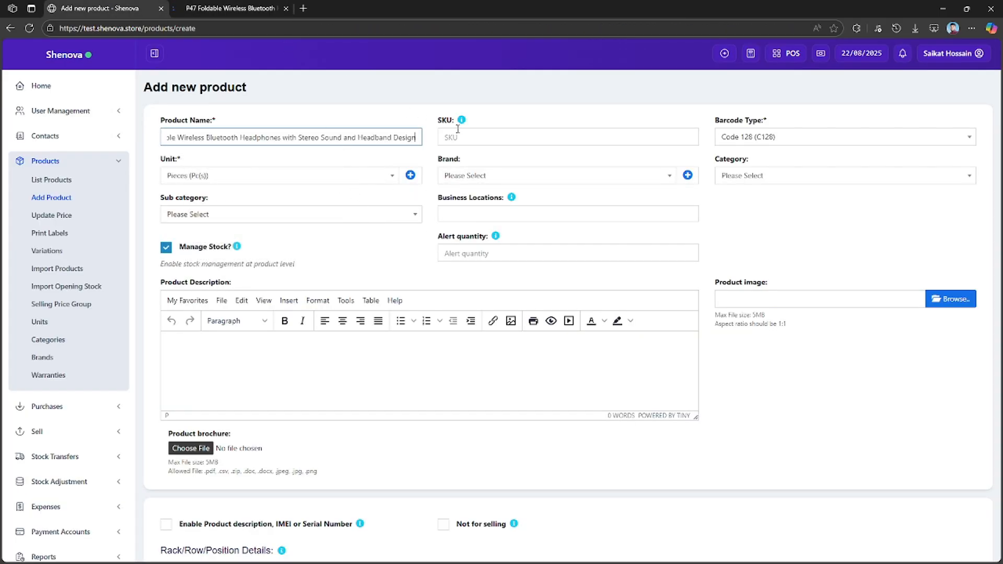
Examine the new product form, from the SKU and business location fields down to the tax and pricing section.
{"action": "left_click", "coordinate": [471, 137]}
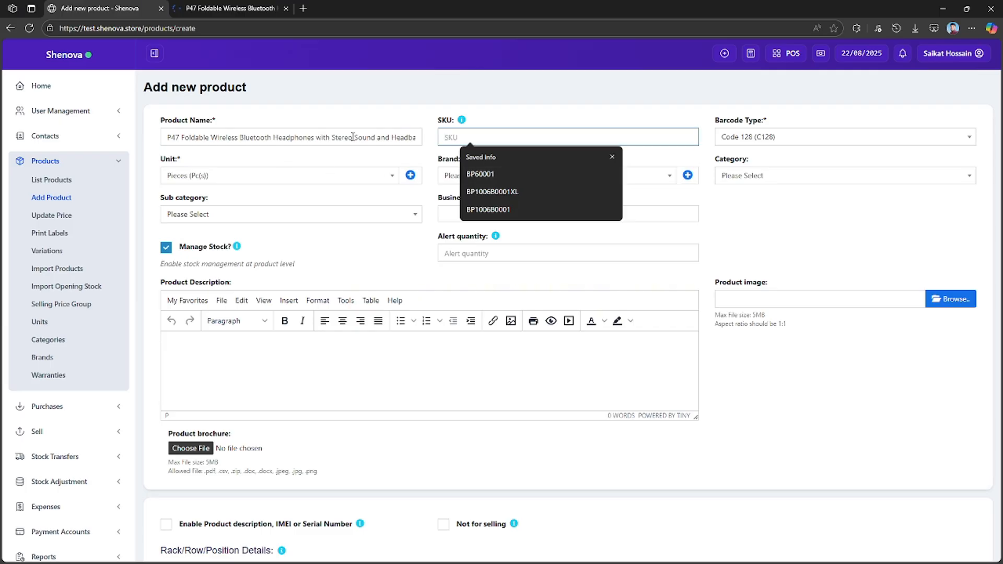
{"action": "left_click_drag", "start_coordinate": [286, 138], "coordinate": [166, 138]}
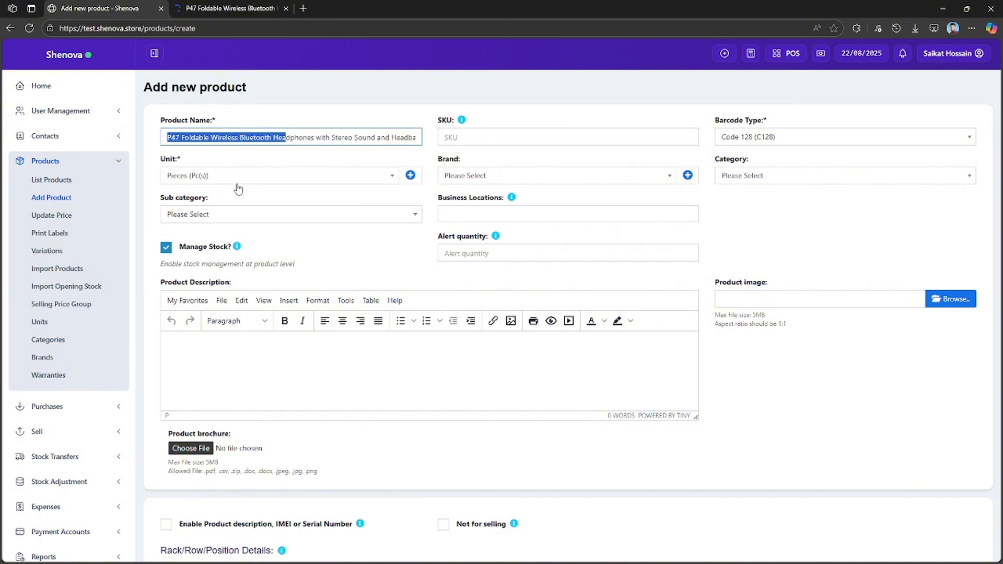
{"action": "mouse_move", "coordinate": [462, 121]}
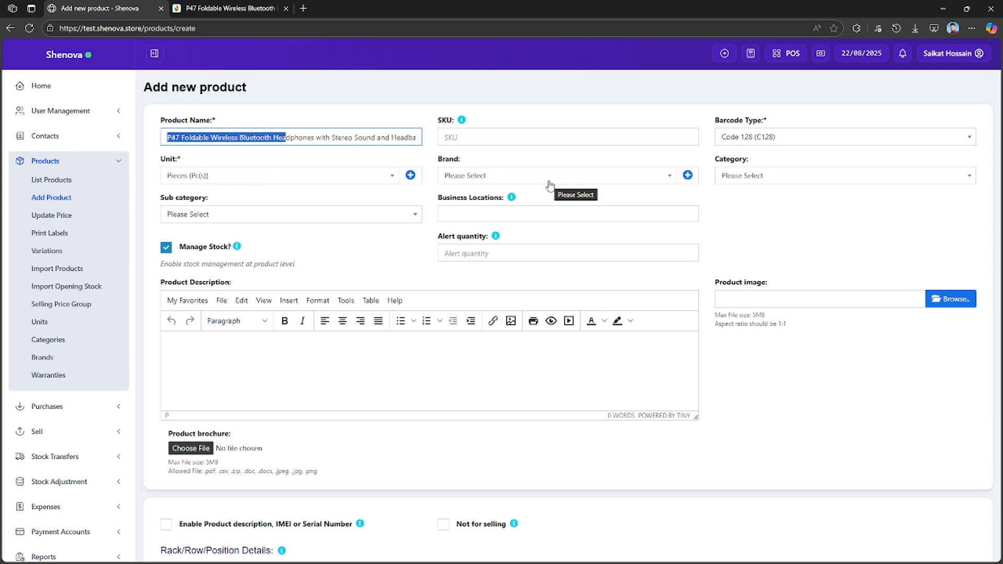
{"action": "left_click", "coordinate": [546, 213]}
{"action": "left_click", "coordinate": [806, 225]}
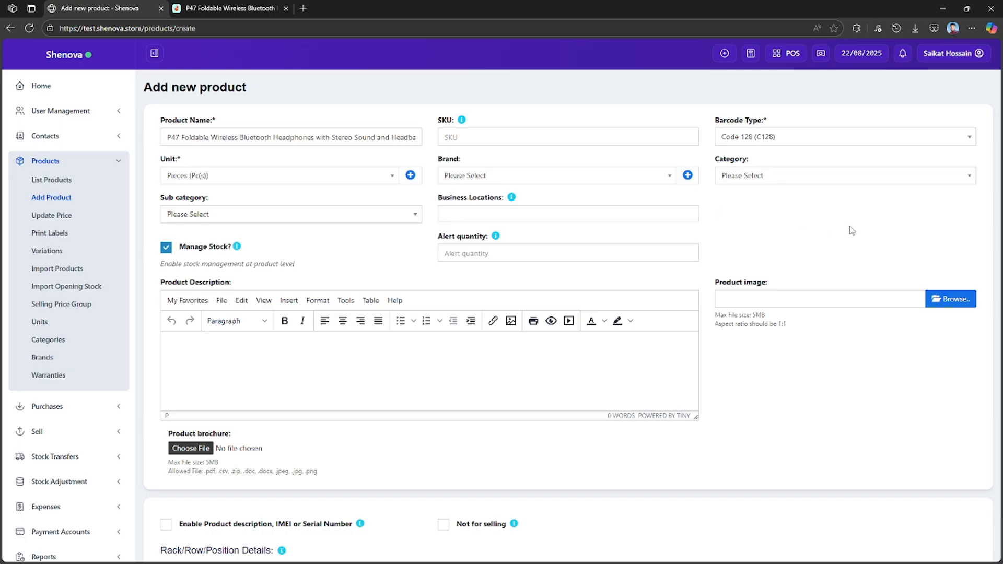
{"action": "scroll", "coordinate": [447, 431], "scroll_direction": "down", "scroll_amount": 5}
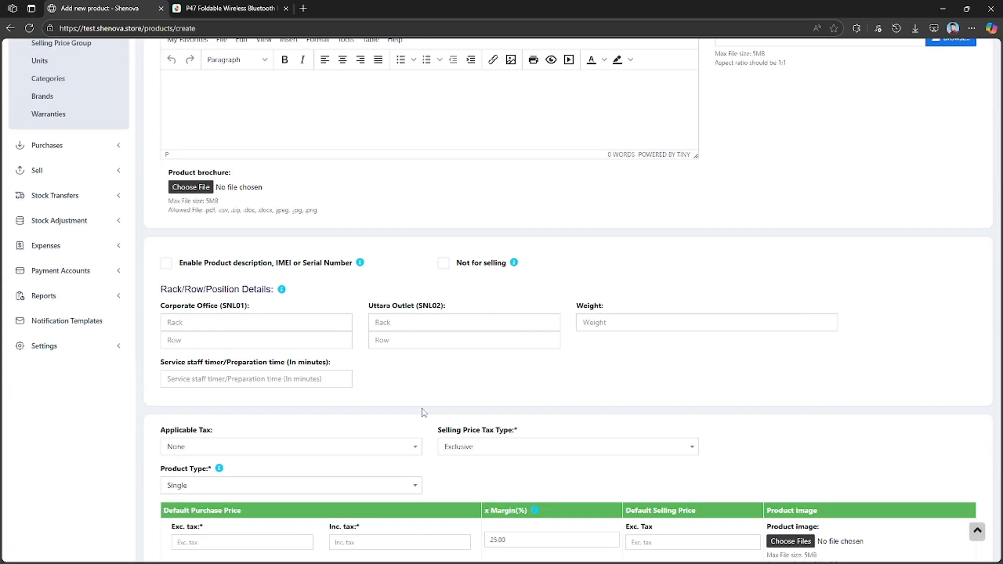
{"action": "scroll", "coordinate": [421, 413], "scroll_direction": "up", "scroll_amount": 5}
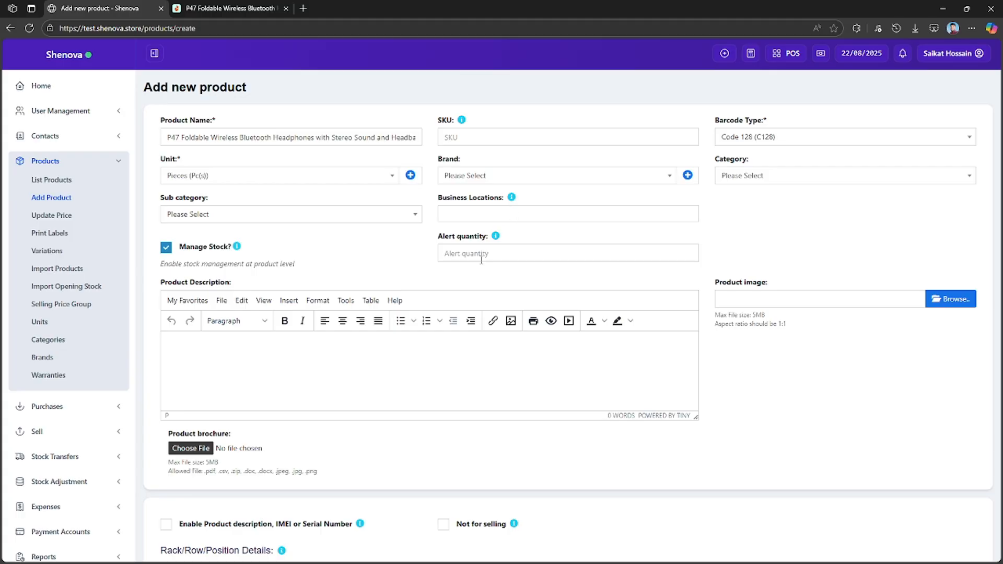
{"action": "scroll", "coordinate": [481, 260], "scroll_direction": "down", "scroll_amount": 6}
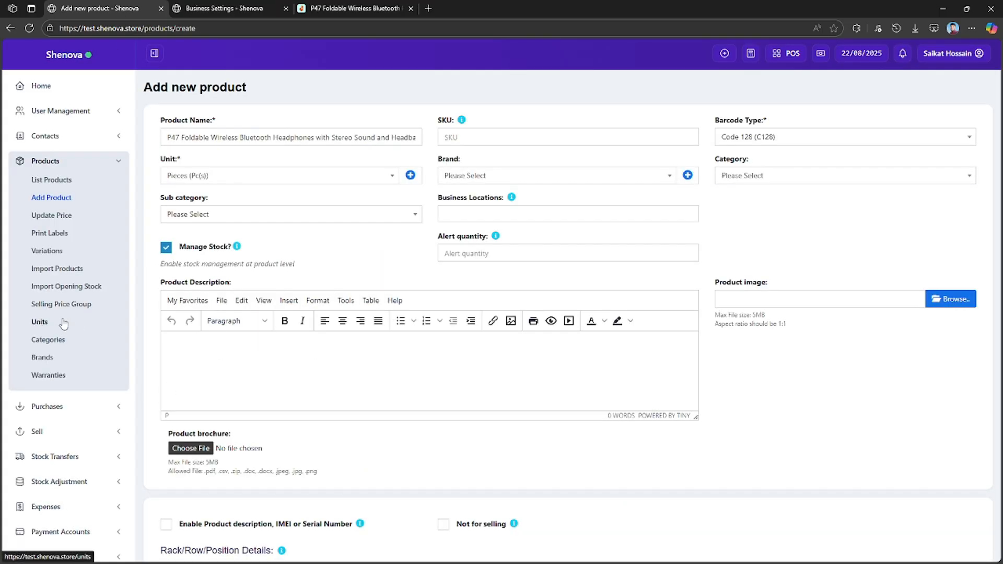
Open the product units page in a separate browser tab and close the Business Settings tab.
{"action": "middle_click", "coordinate": [40, 322]}
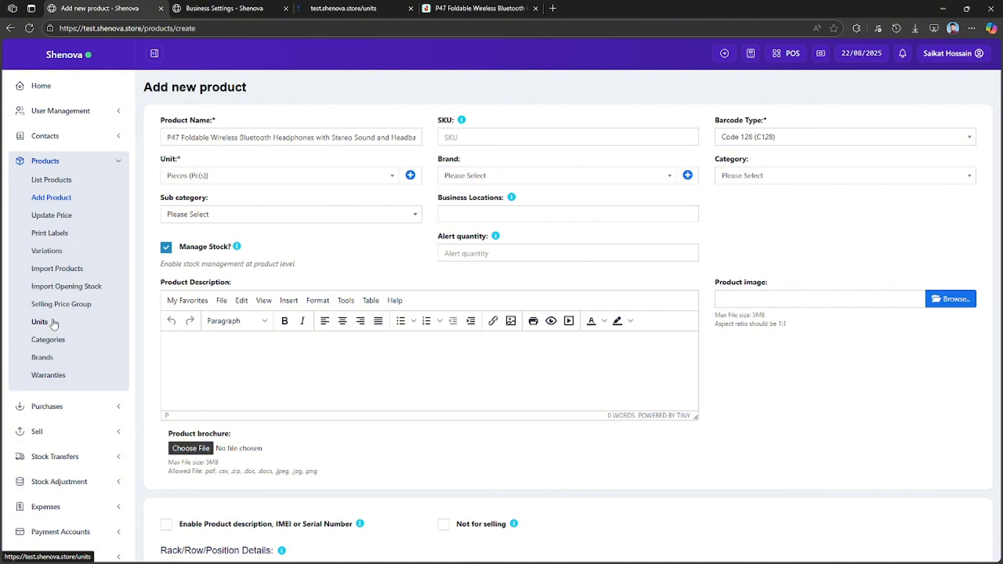
{"action": "left_click", "coordinate": [285, 9]}
{"action": "left_click", "coordinate": [209, 9]}
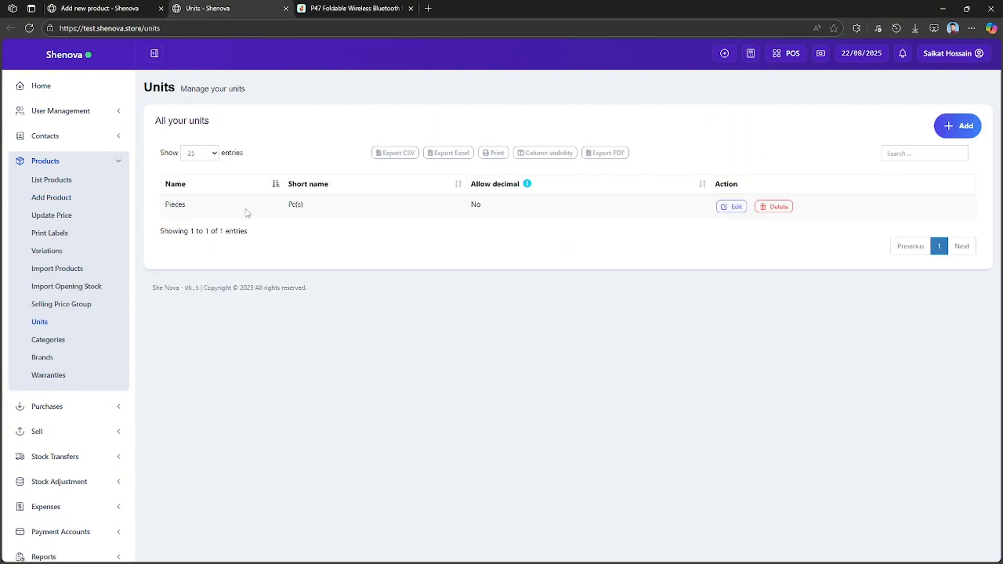
Add and save a unit with the name and short name "bundle" that does not allow decimals.
{"action": "left_click", "coordinate": [938, 135]}
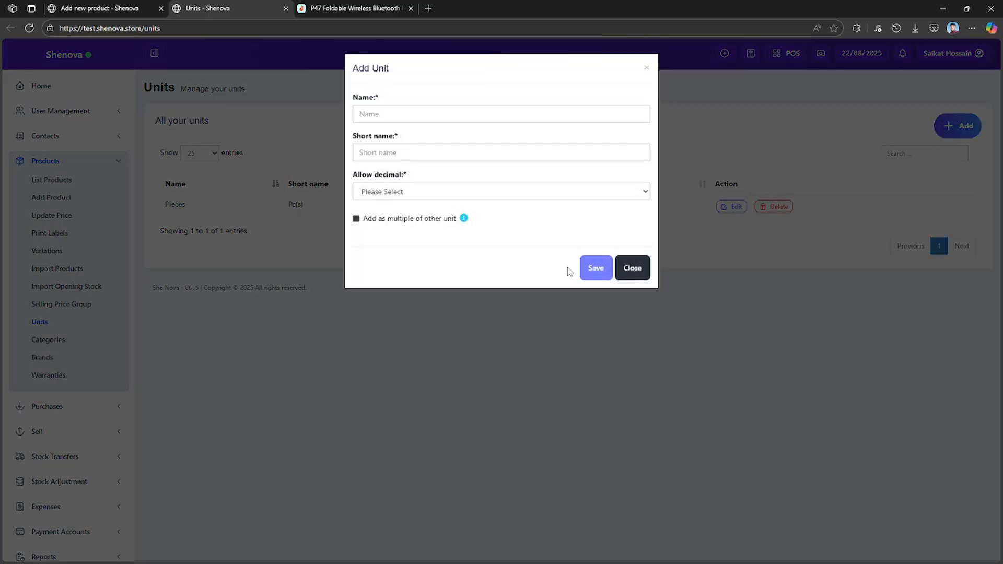
{"action": "left_click", "coordinate": [425, 114]}
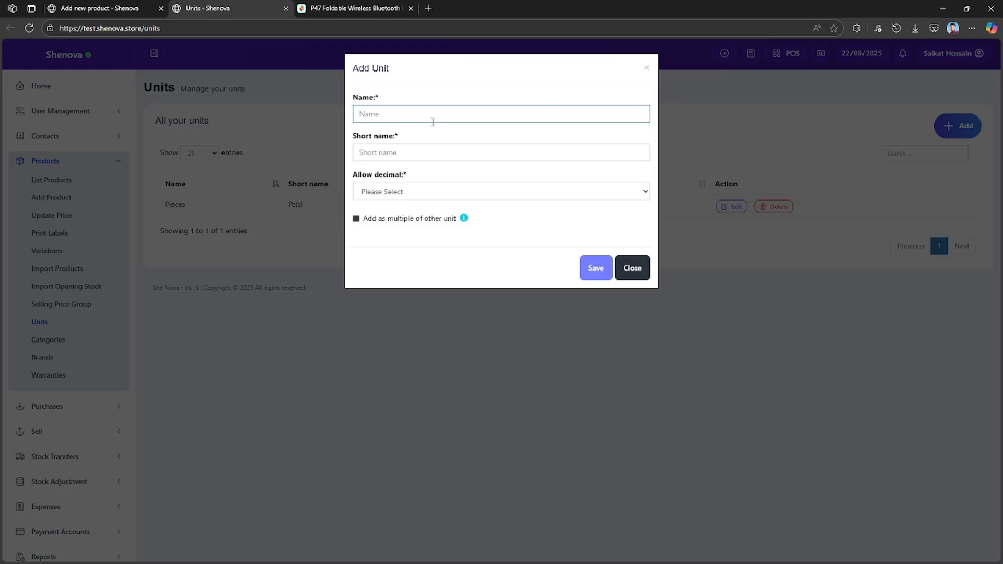
{"action": "type", "text": "bundle"}
{"action": "left_click", "coordinate": [411, 151]}
{"action": "double_click", "coordinate": [378, 113]}
{"action": "key", "text": "ctrl+c"}
{"action": "left_click", "coordinate": [413, 153]}
{"action": "key", "text": "ctrl+v"}
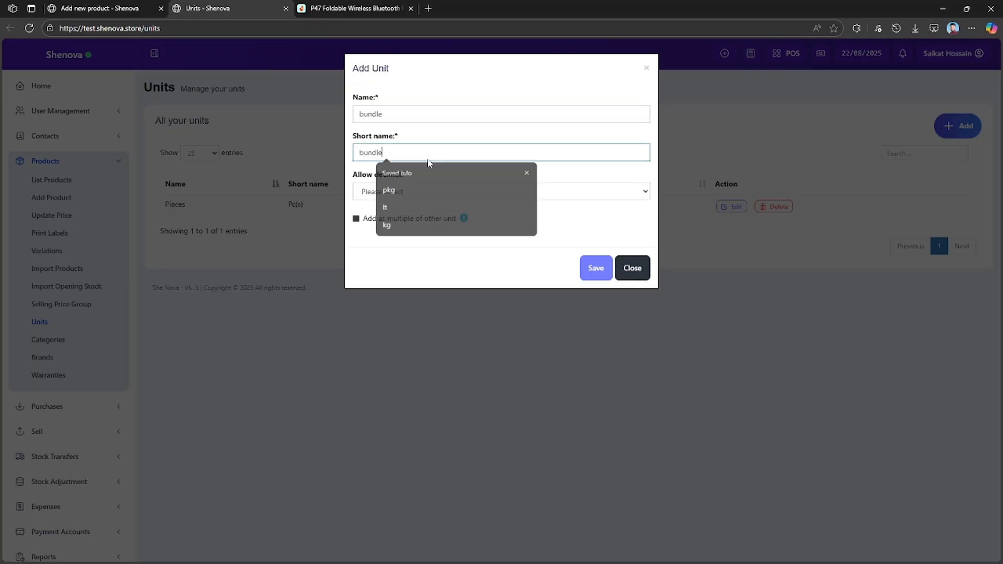
{"action": "left_click", "coordinate": [496, 192]}
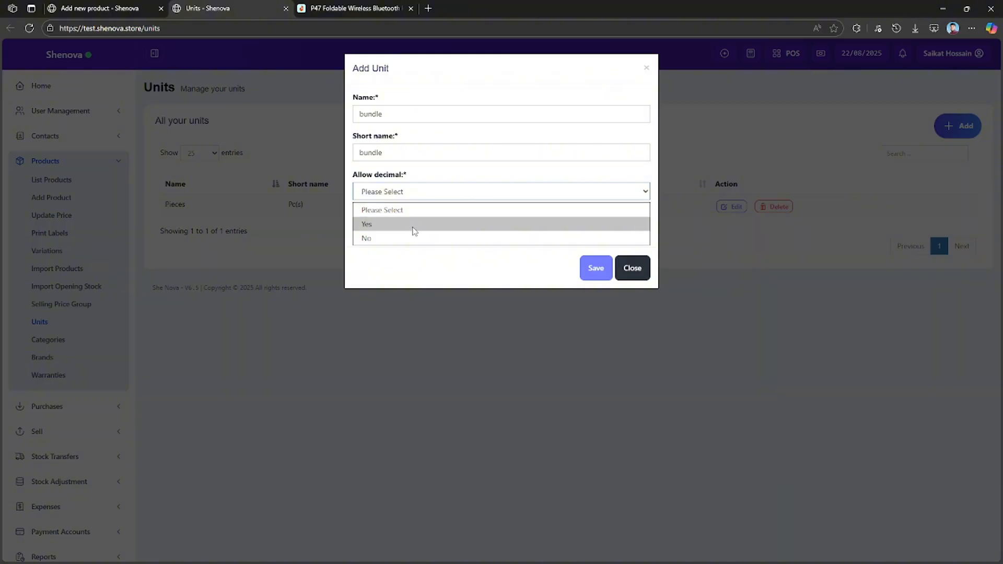
{"action": "left_click", "coordinate": [416, 237]}
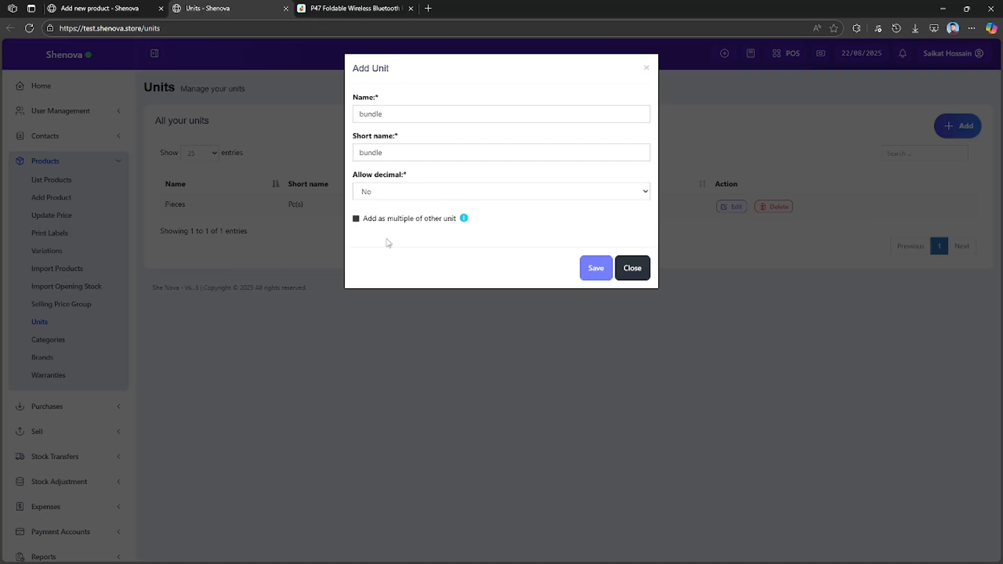
{"action": "left_click", "coordinate": [590, 270]}
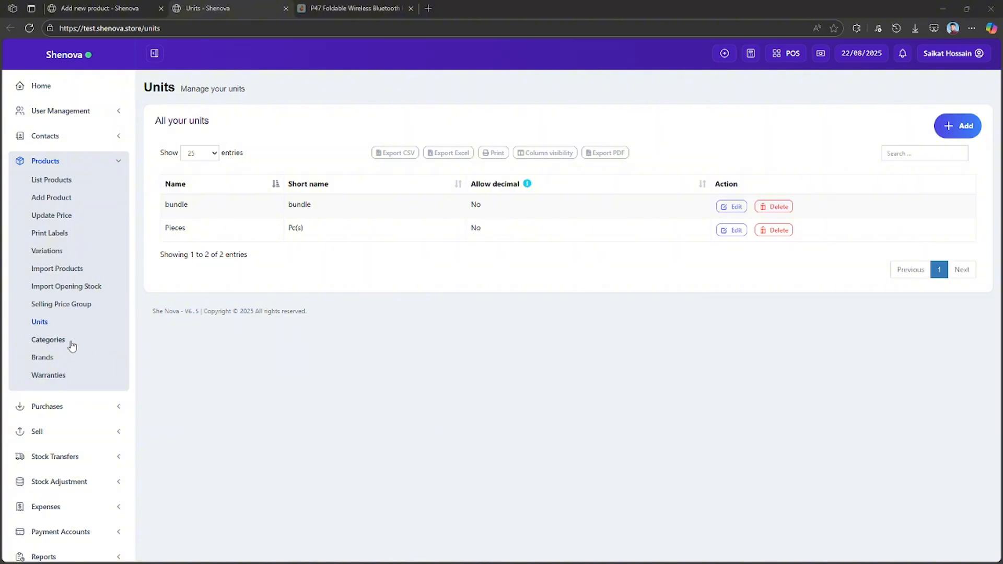
Add and save a product category named Electronics with the category code EL.
{"action": "left_click", "coordinate": [54, 343]}
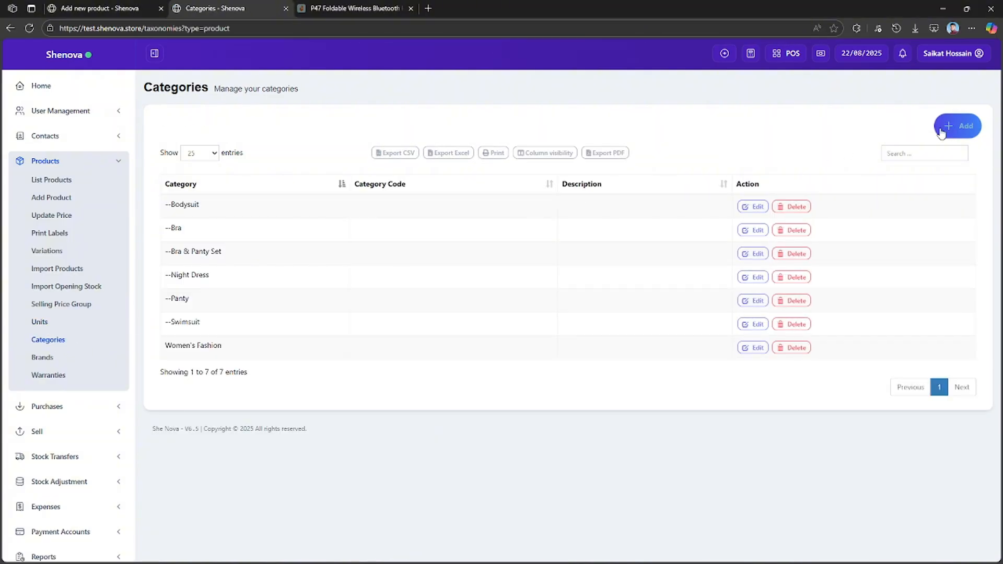
{"action": "left_click", "coordinate": [963, 128]}
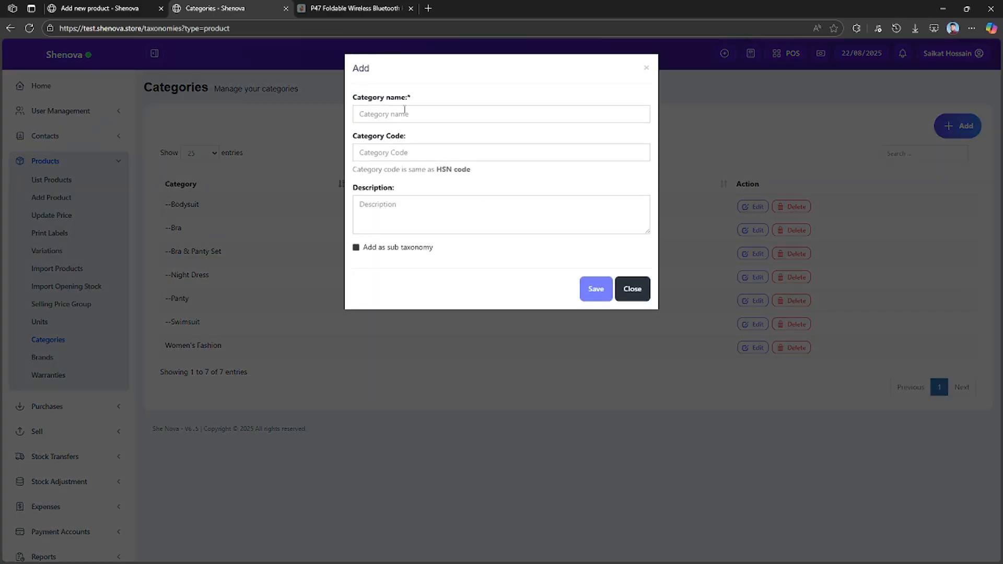
{"action": "left_click", "coordinate": [405, 113]}
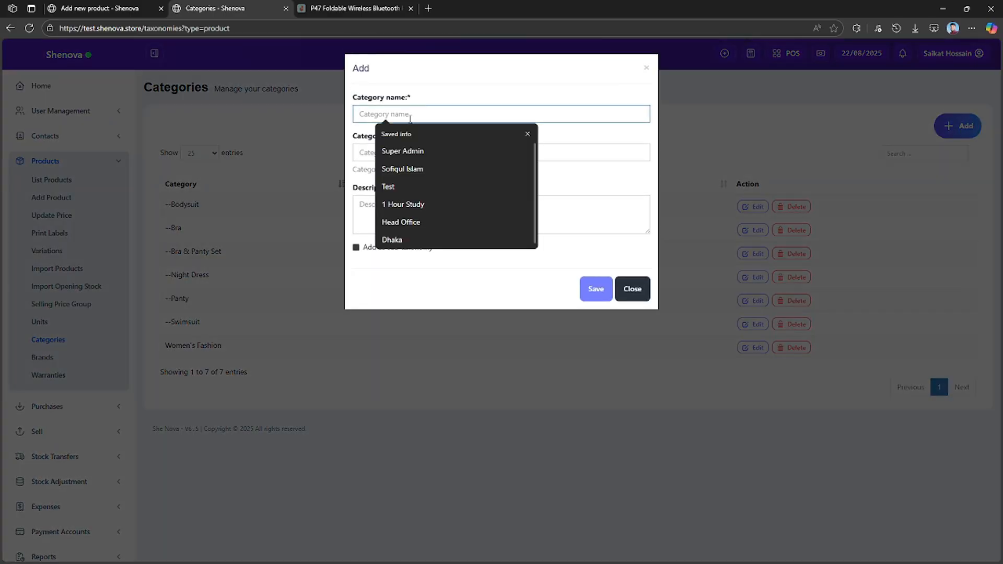
{"action": "type", "text": "Electronics"}
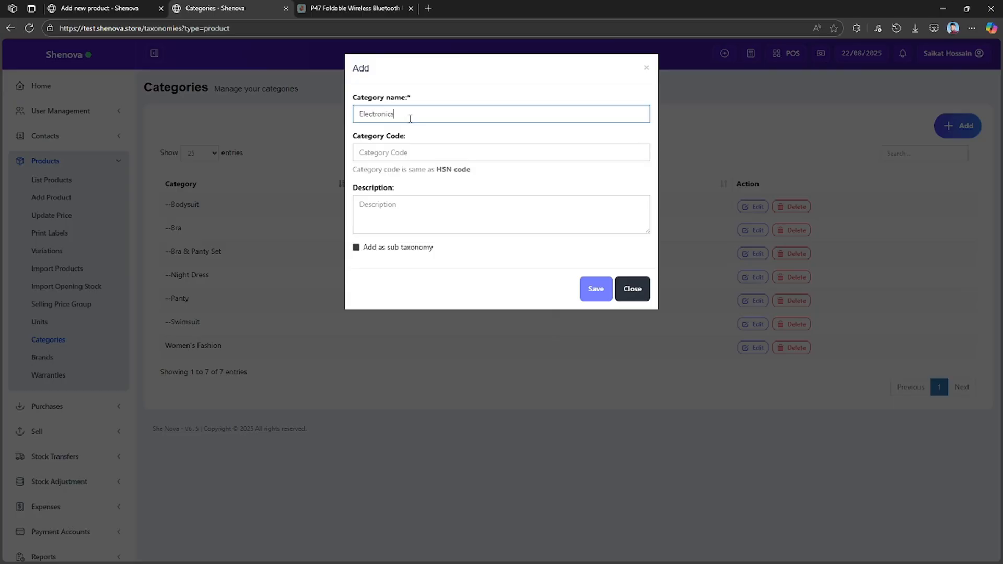
{"action": "key", "text": "alt+Tab"}
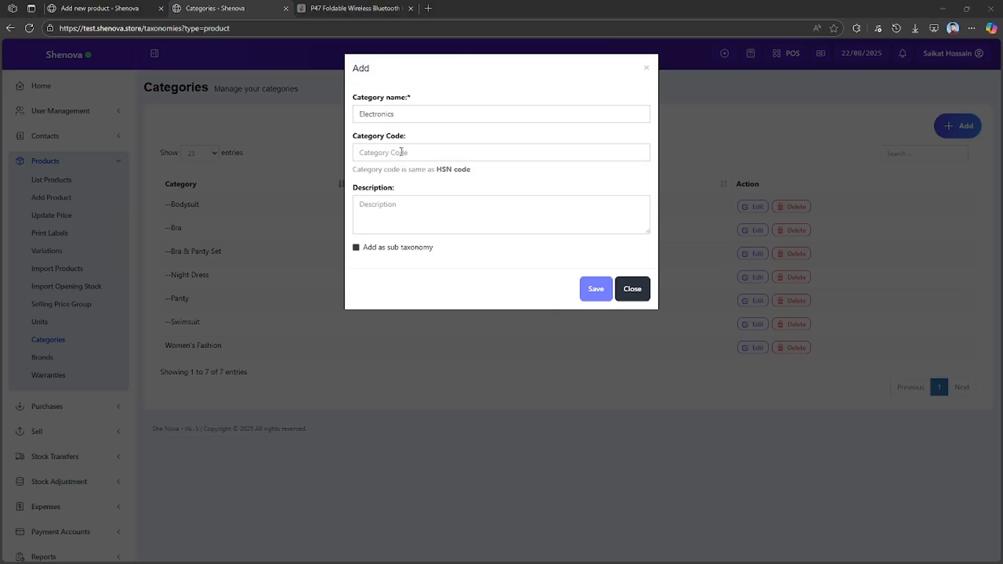
{"action": "left_click", "coordinate": [401, 152]}
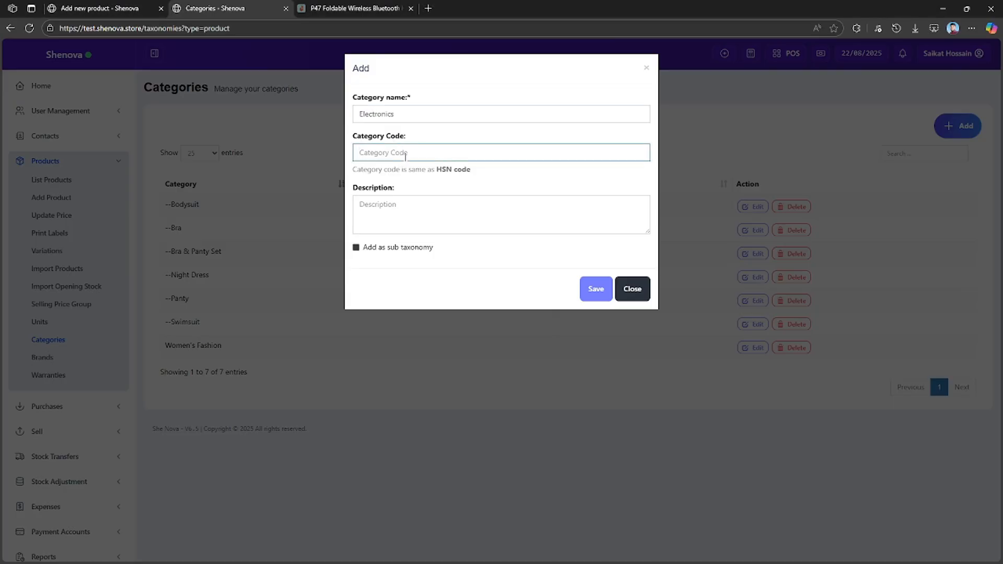
{"action": "type", "text": "EL"}
{"action": "left_click", "coordinate": [594, 294]}
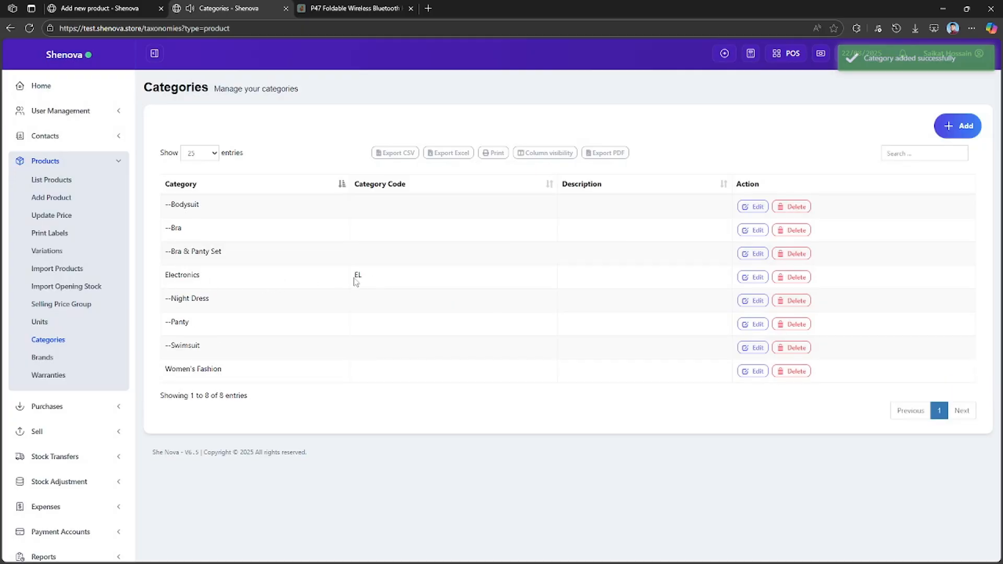
Add and save a category named Mobile with the category code MOB as a sub taxonomy of Electronics.
{"action": "left_click", "coordinate": [961, 126]}
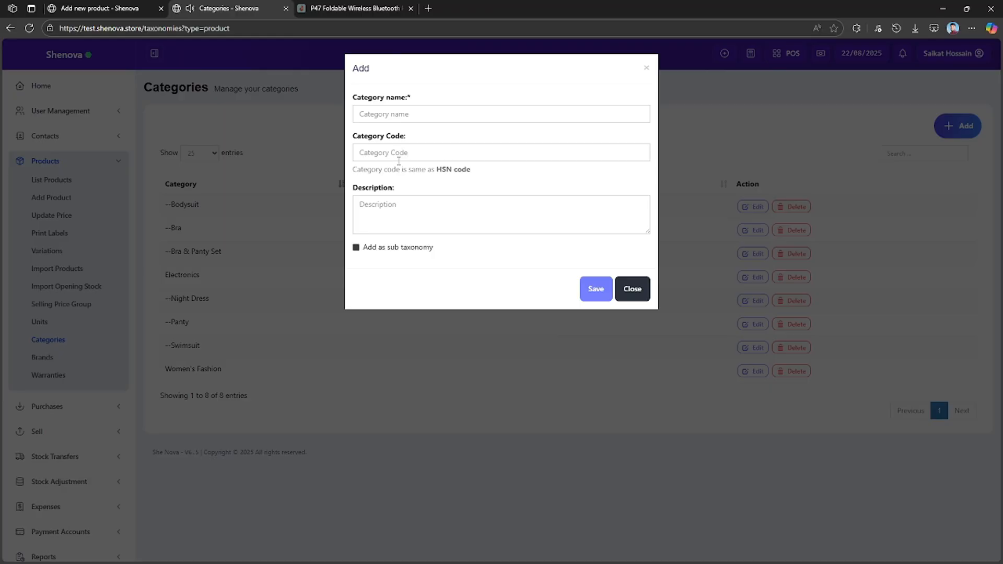
{"action": "left_click", "coordinate": [404, 114]}
{"action": "type", "text": "Mobile"}
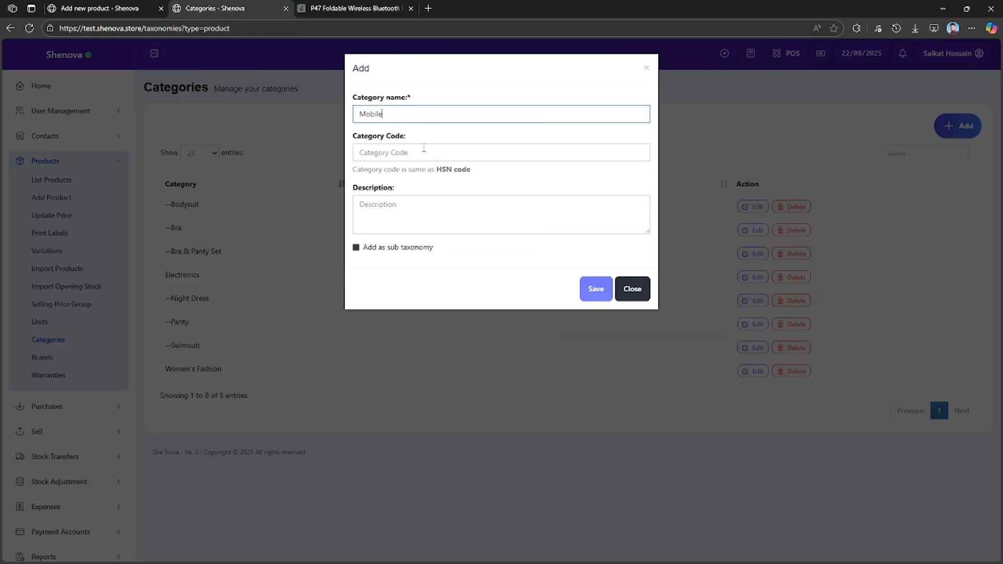
{"action": "left_click", "coordinate": [423, 151]}
{"action": "type", "text": "MOB"}
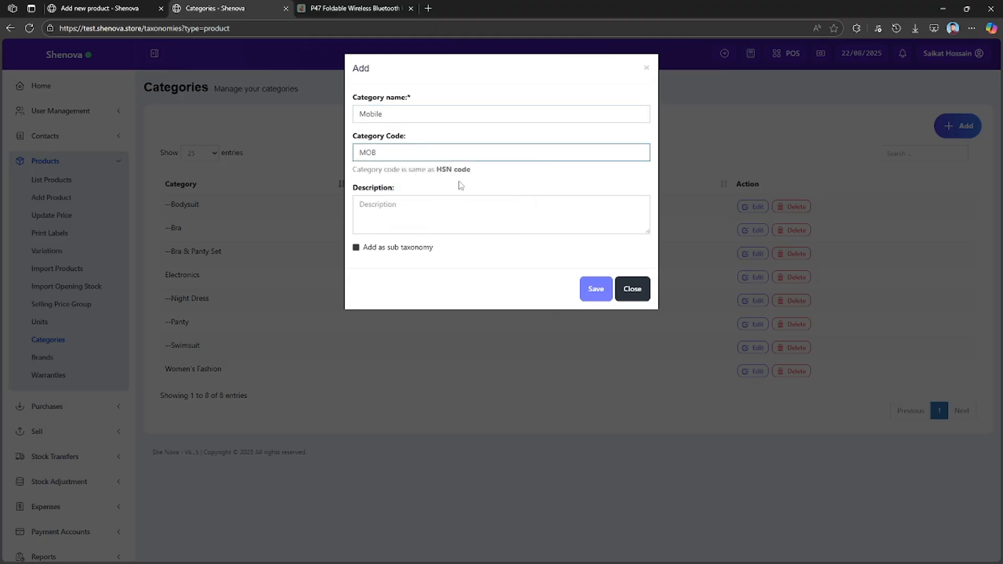
{"action": "left_click", "coordinate": [379, 253]}
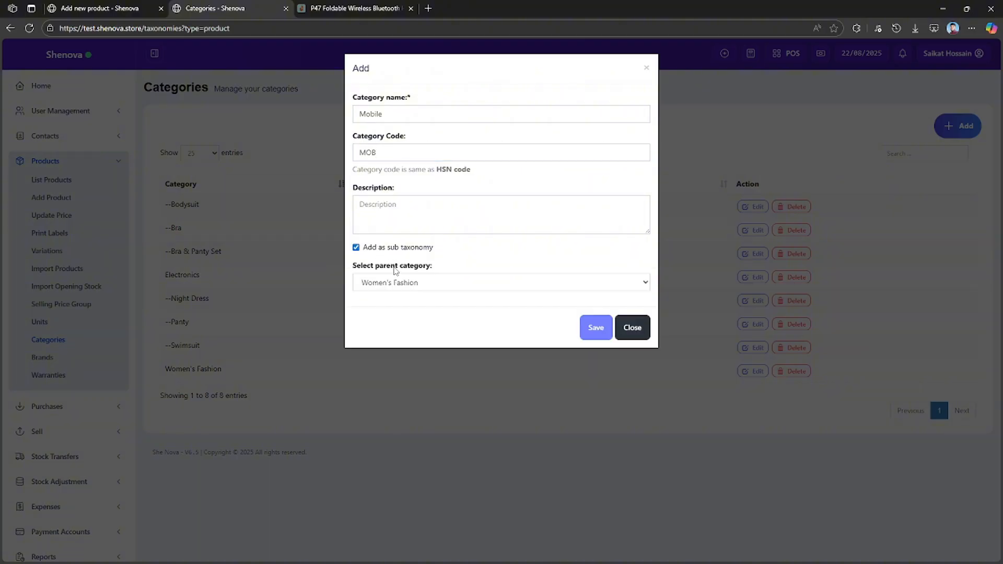
{"action": "left_click", "coordinate": [437, 283]}
{"action": "left_click", "coordinate": [426, 316]}
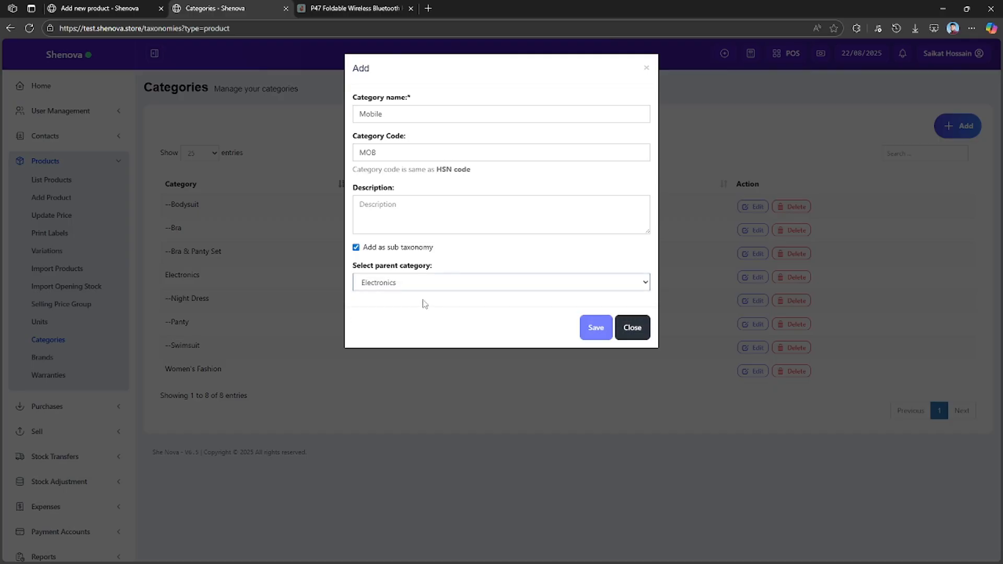
{"action": "left_click", "coordinate": [595, 328]}
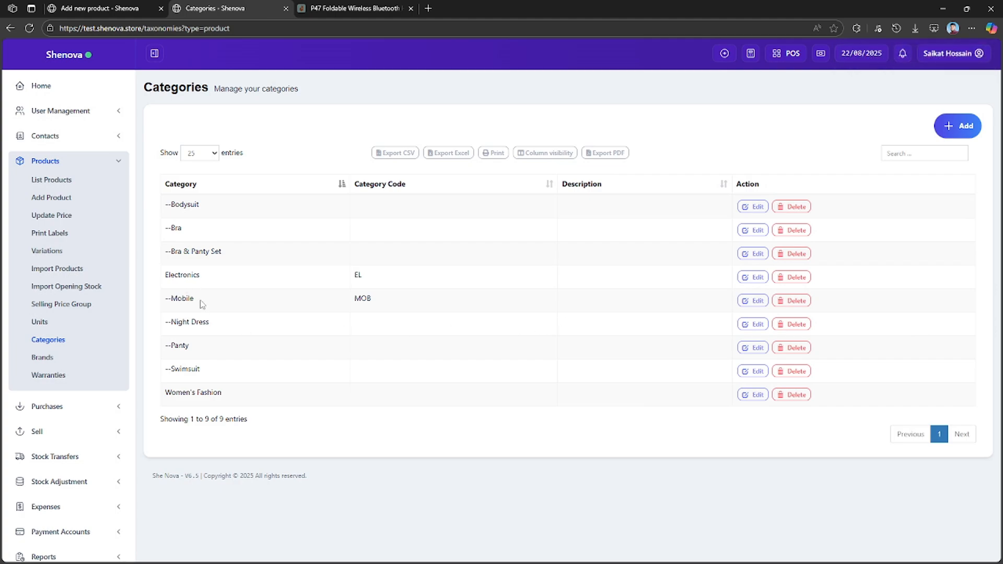
Return to the new product form, reload it and check the available unit options.
{"action": "left_click", "coordinate": [116, 10]}
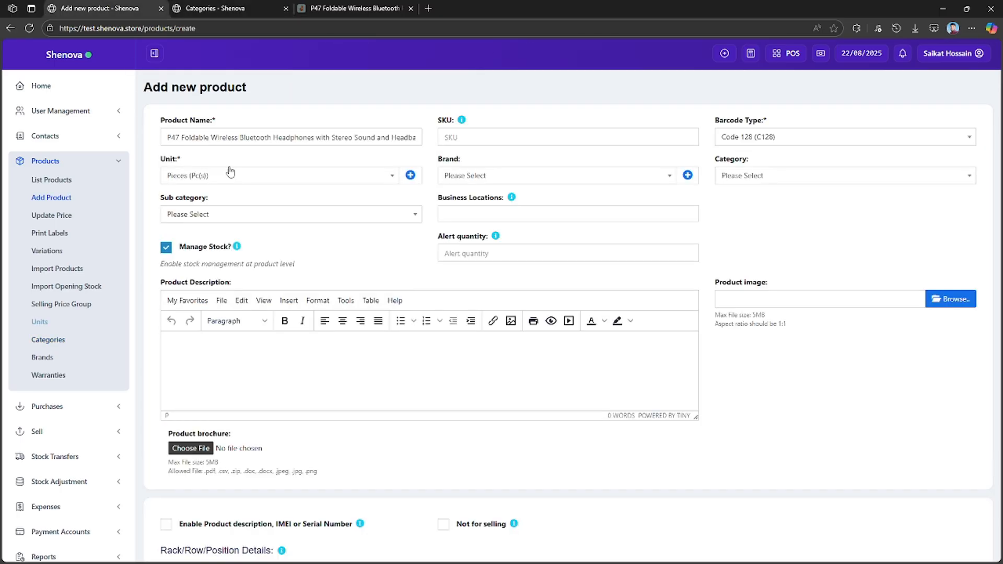
{"action": "left_click", "coordinate": [303, 179]}
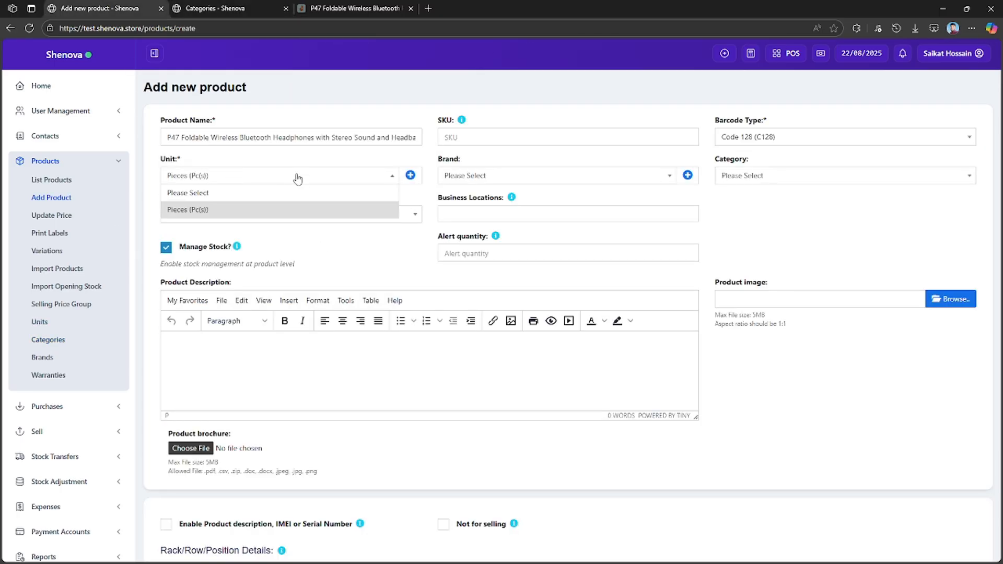
{"action": "left_click", "coordinate": [29, 28]}
{"action": "left_click", "coordinate": [551, 86]}
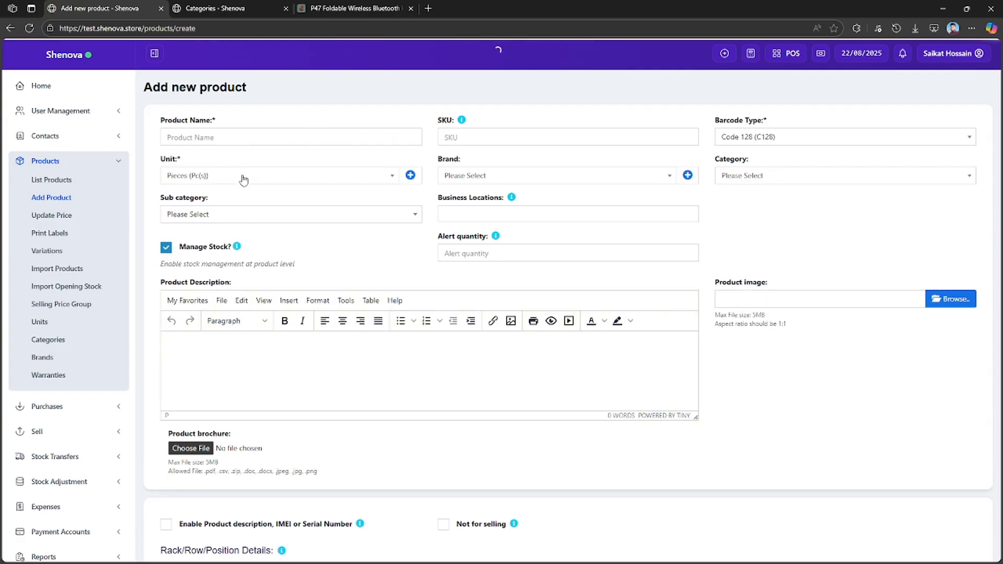
{"action": "left_click", "coordinate": [242, 178]}
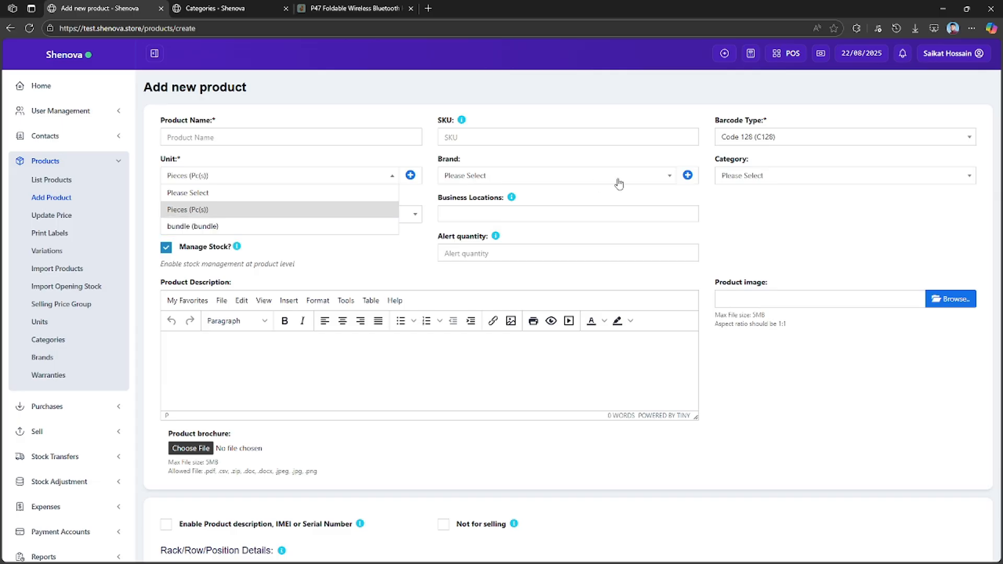
Set the product category to Electronics and check the available subcategories and brands.
{"action": "left_click", "coordinate": [751, 179]}
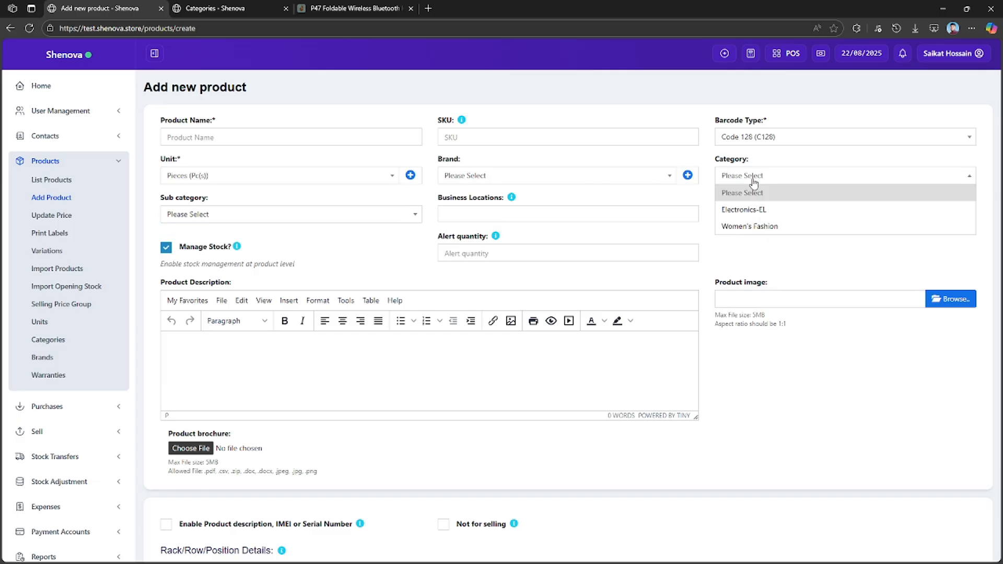
{"action": "left_click", "coordinate": [796, 214]}
{"action": "left_click", "coordinate": [246, 216]}
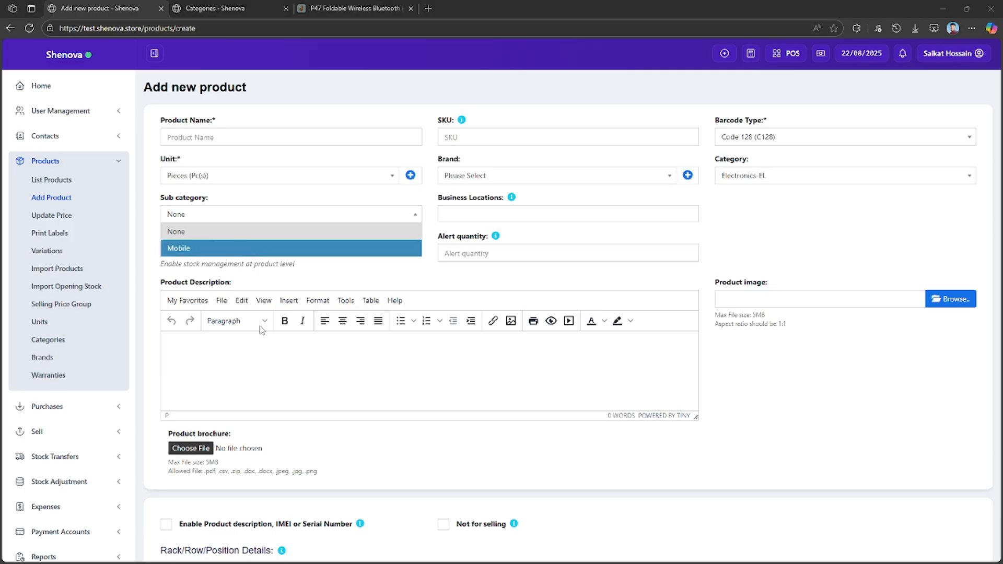
{"action": "left_click", "coordinate": [495, 176]}
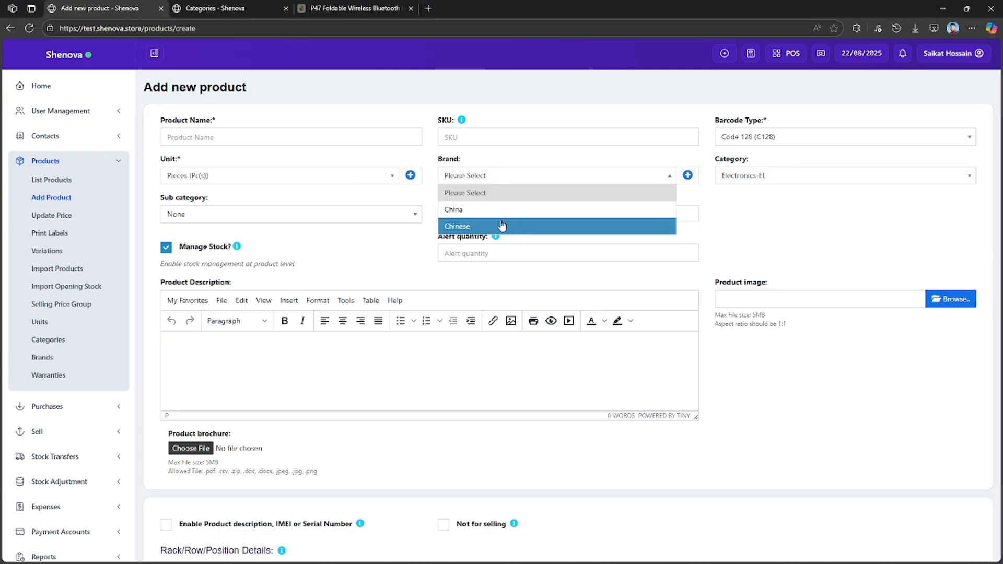
{"action": "left_click", "coordinate": [813, 233]}
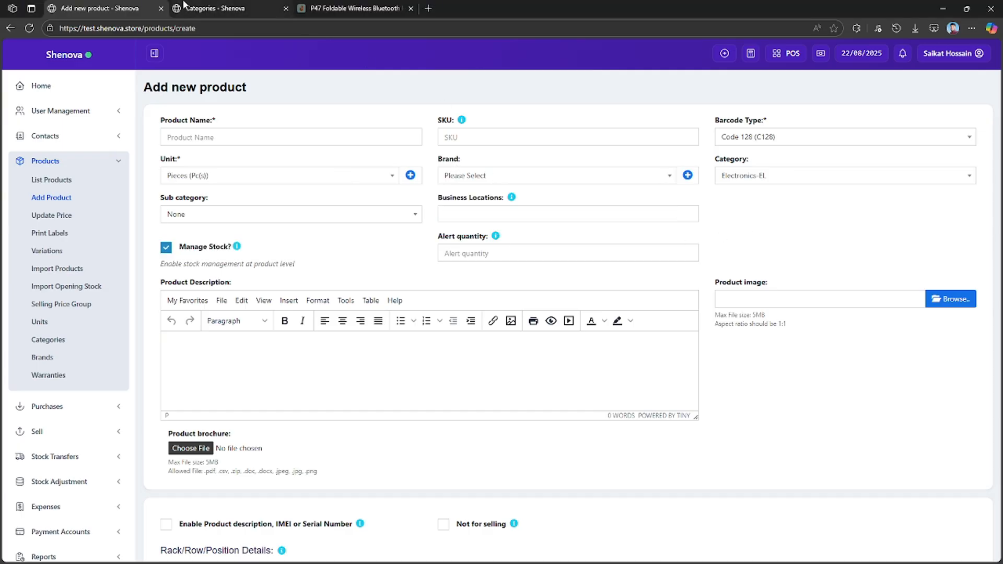
Add and save a brand named Apple on the product brands page, without a short description.
{"action": "left_click", "coordinate": [221, 7]}
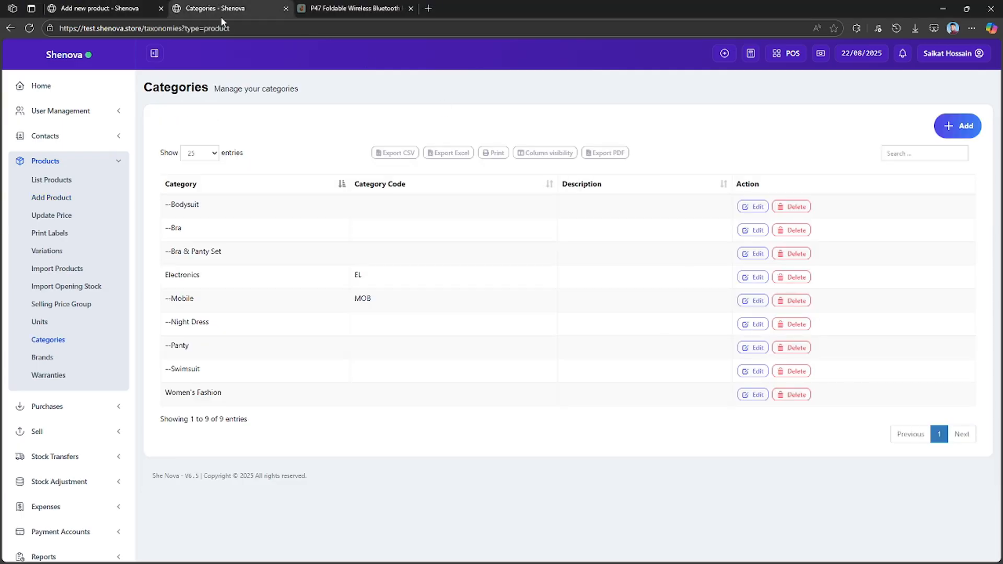
{"action": "left_click", "coordinate": [45, 357]}
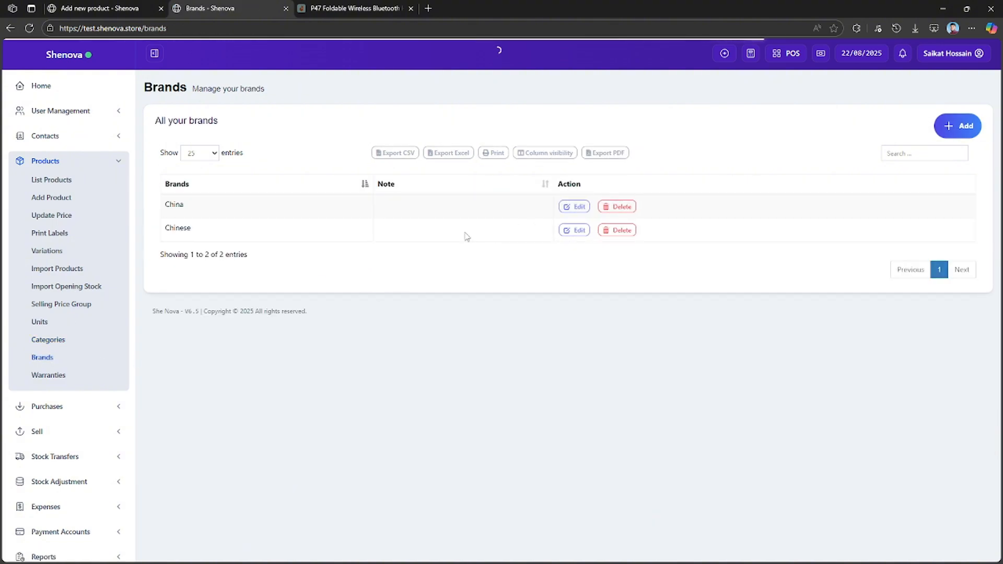
{"action": "left_click", "coordinate": [954, 125]}
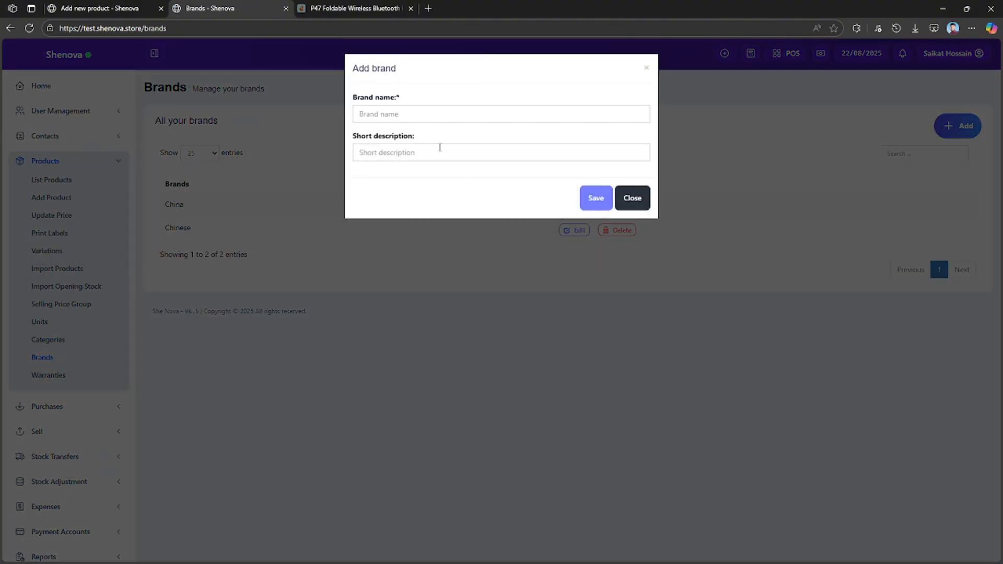
{"action": "left_click", "coordinate": [430, 115]}
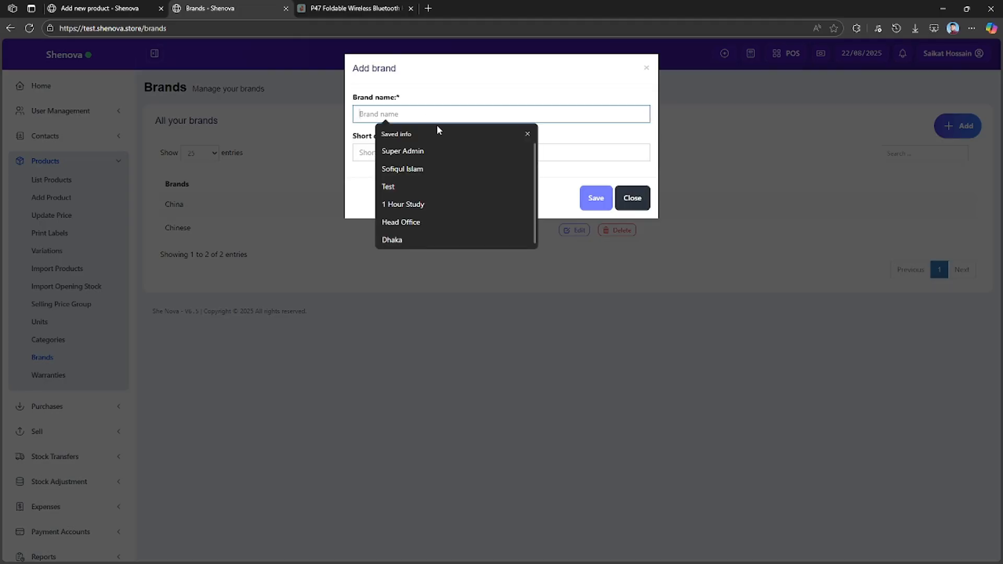
{"action": "type", "text": "Apple"}
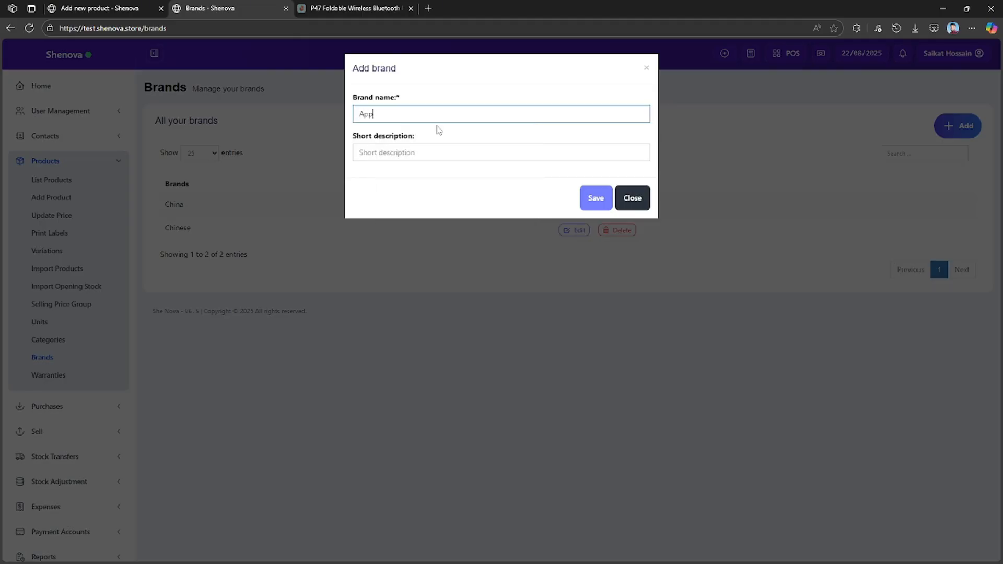
{"action": "left_click", "coordinate": [423, 146]}
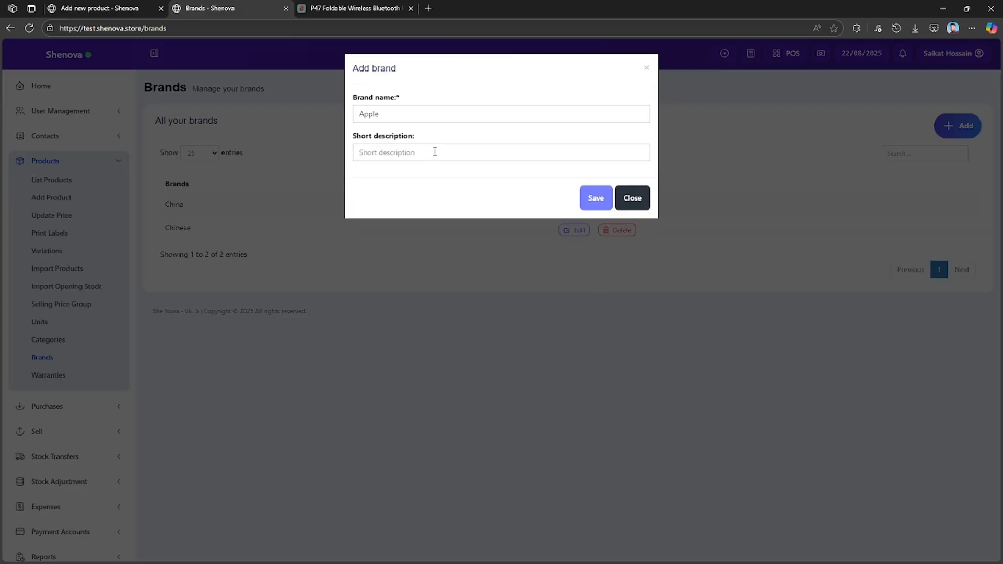
{"action": "left_click", "coordinate": [588, 198]}
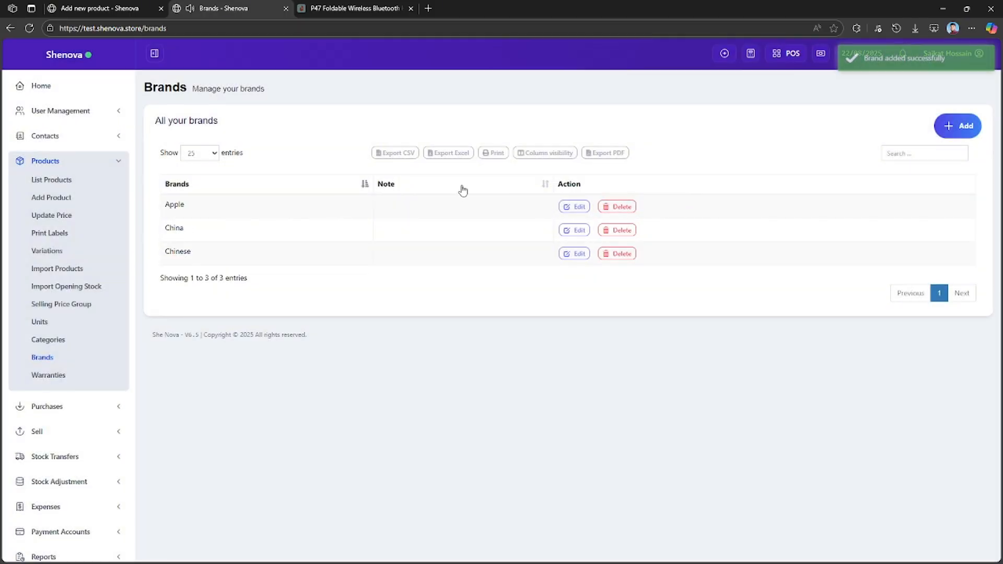
Copy the P47 headphone title from the Daraz product page and paste it as the product name in the new product form.
{"action": "left_click", "coordinate": [121, 7]}
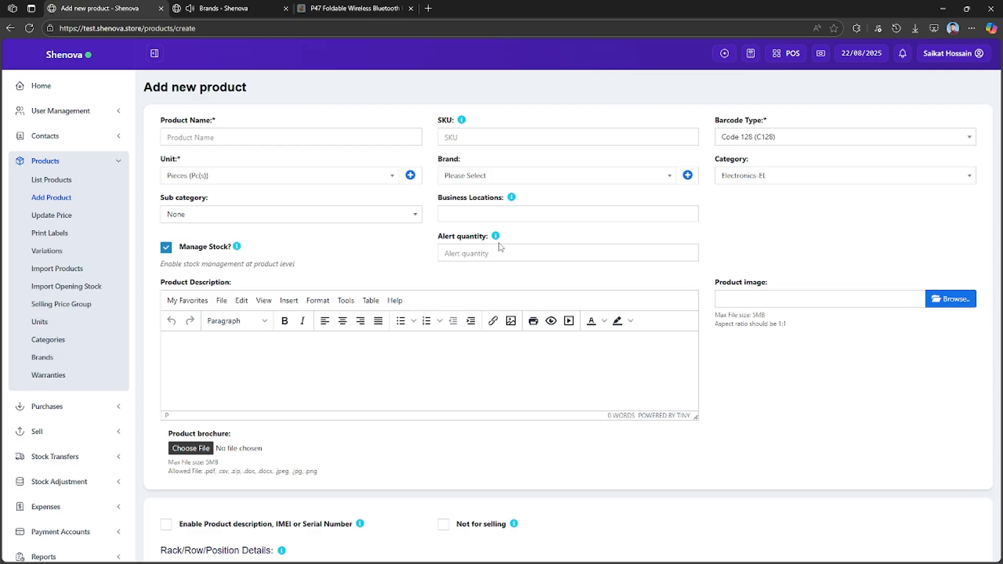
{"action": "left_click", "coordinate": [254, 135]}
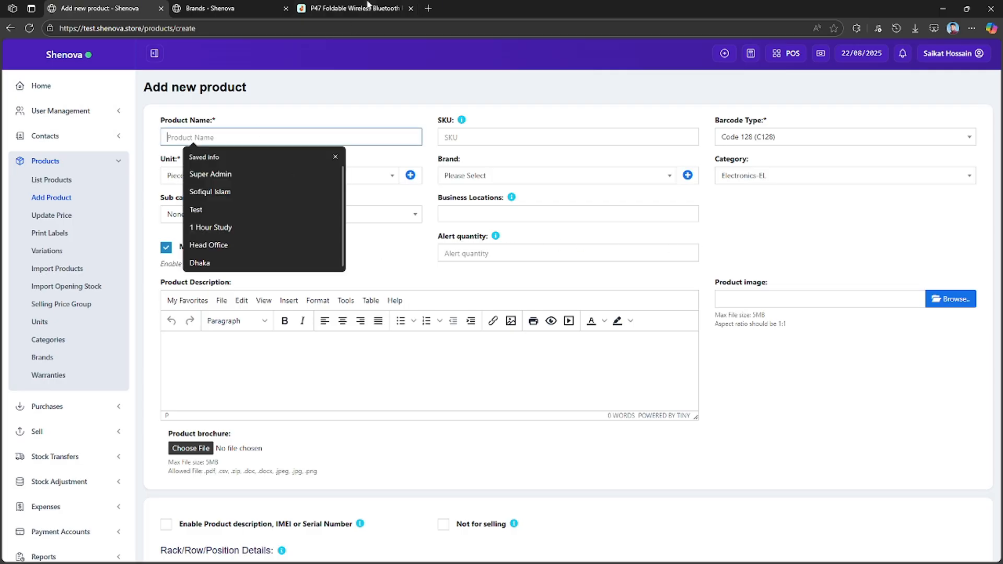
{"action": "left_click", "coordinate": [350, 8]}
{"action": "right_click", "coordinate": [428, 157]}
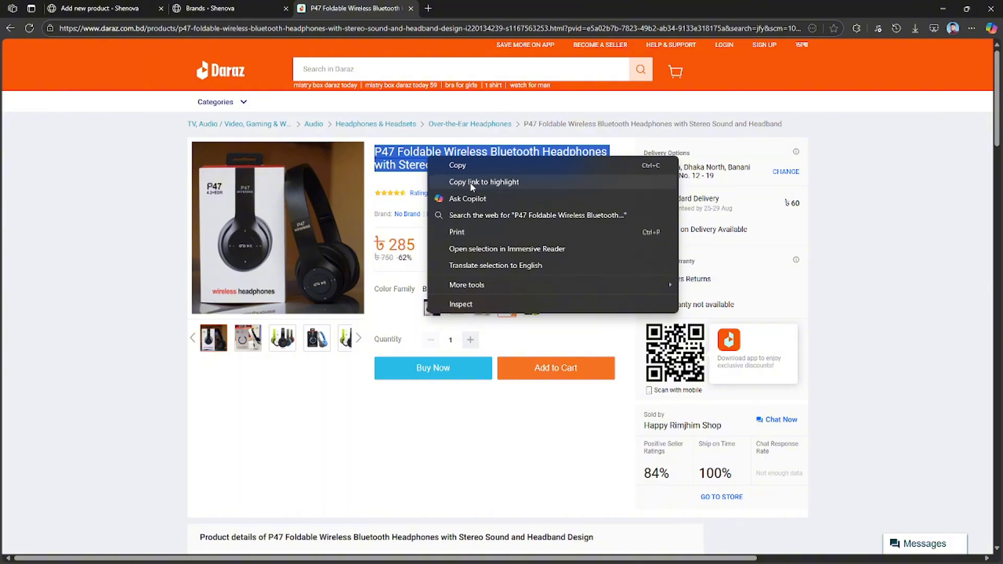
{"action": "left_click", "coordinate": [459, 163]}
{"action": "left_click", "coordinate": [146, 8]}
{"action": "right_click", "coordinate": [291, 137]}
{"action": "left_click", "coordinate": [212, 173]}
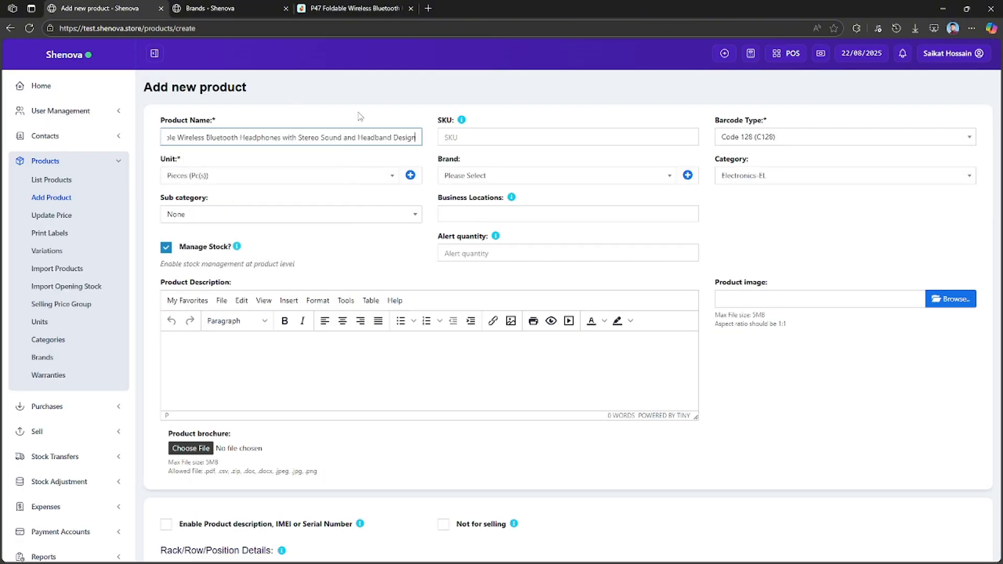
Check the unit and brand options, and reload the new product form to refresh the brand list.
{"action": "left_click", "coordinate": [246, 177]}
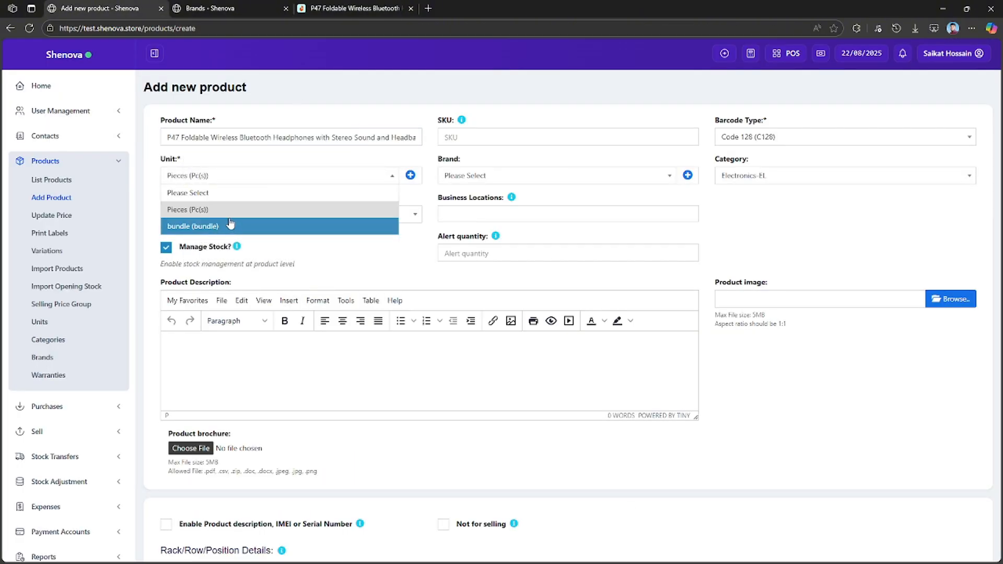
{"action": "left_click", "coordinate": [236, 209]}
{"action": "left_click", "coordinate": [503, 180]}
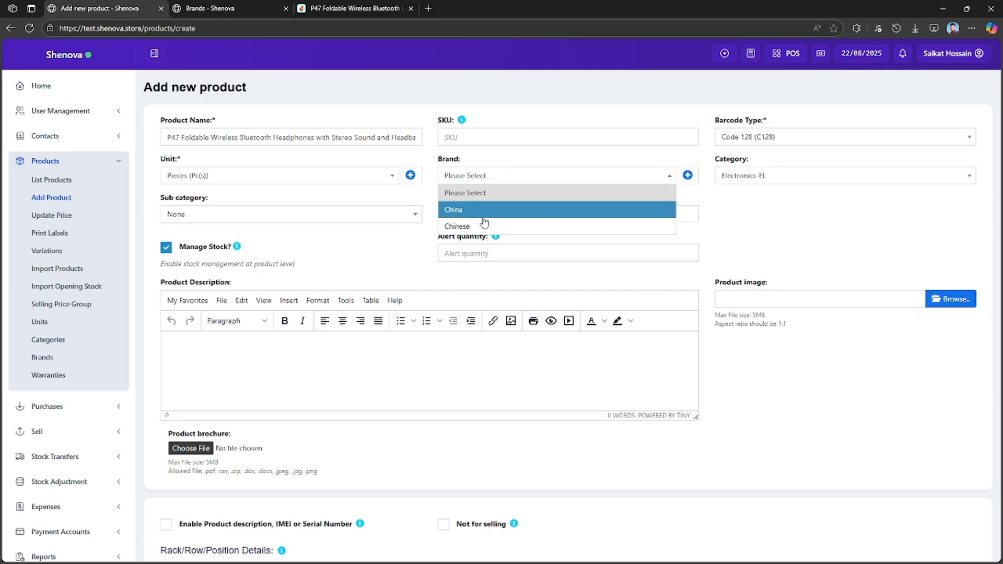
{"action": "left_click", "coordinate": [29, 28]}
{"action": "left_click", "coordinate": [550, 102]}
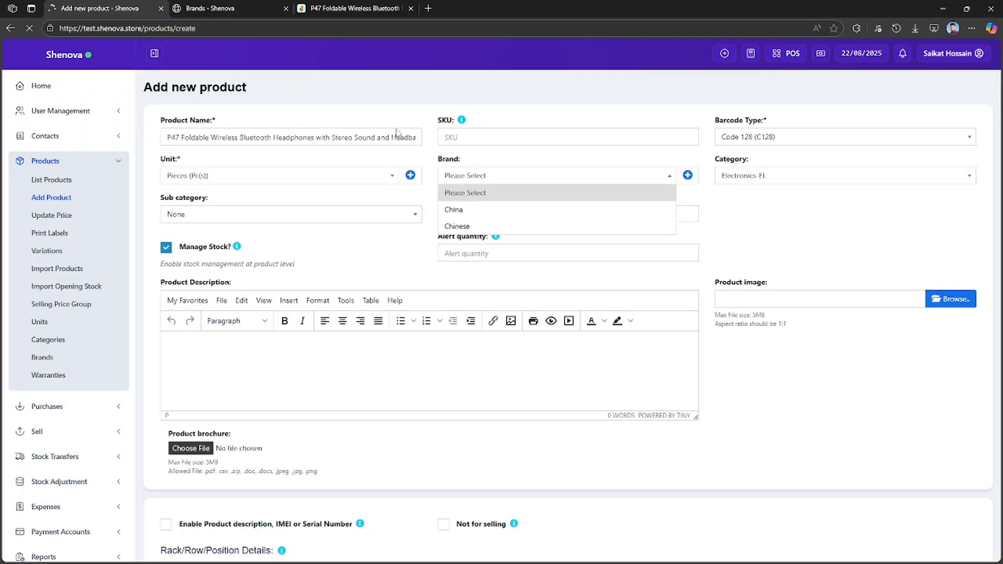
Enter "P47 Foldable Wireless Bluetooth Headphones with Stereo Sound and Headband Design" as the product name from the clipboard history, keeping the unit Pieces.
{"action": "left_click", "coordinate": [324, 141]}
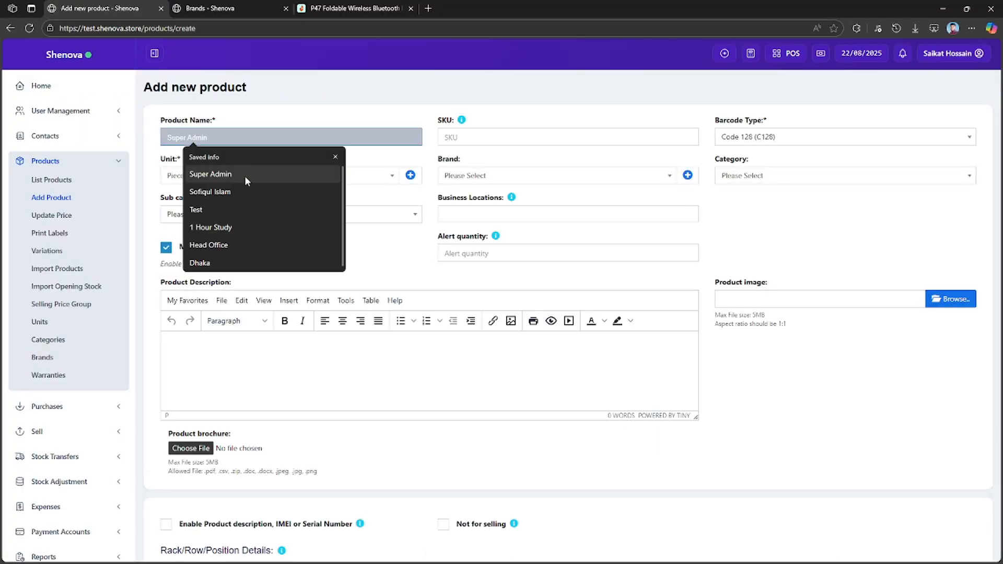
{"action": "key", "text": "super+v"}
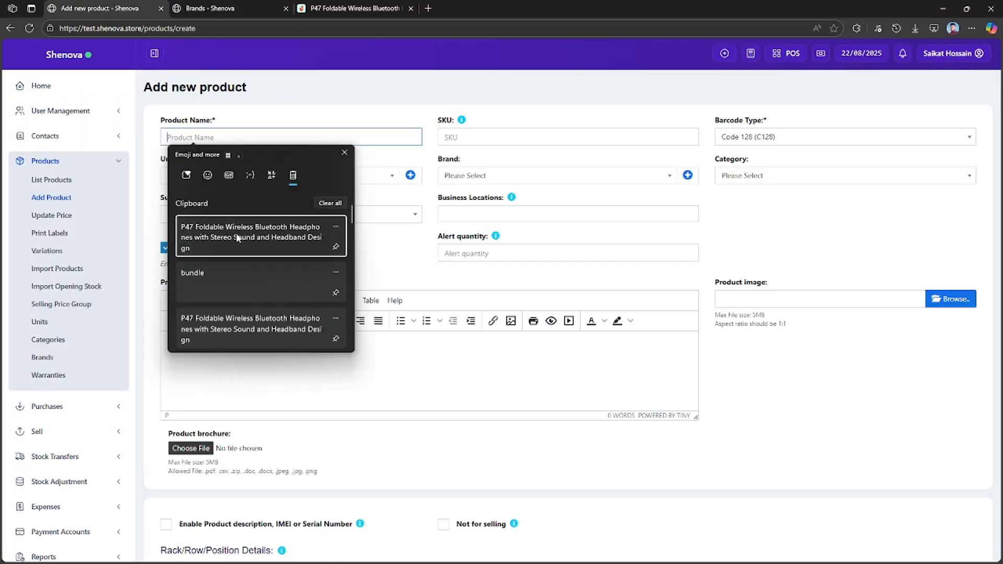
{"action": "left_click", "coordinate": [237, 238]}
{"action": "left_click", "coordinate": [259, 177]}
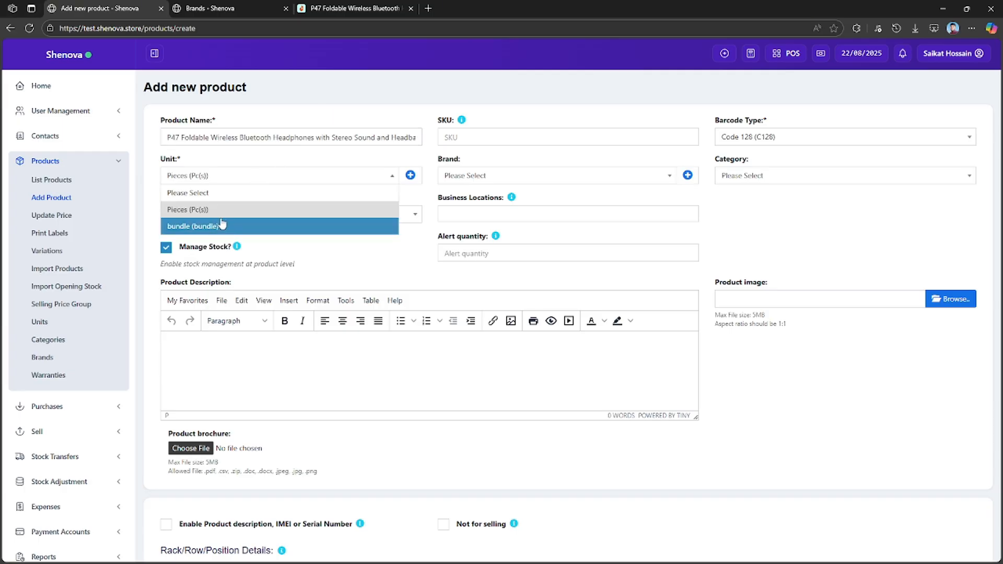
{"action": "left_click", "coordinate": [474, 203]}
Set the product's brand to Apple and its category to Electronics with the subcategory Mobile.
{"action": "left_click", "coordinate": [510, 176]}
{"action": "left_click", "coordinate": [483, 210]}
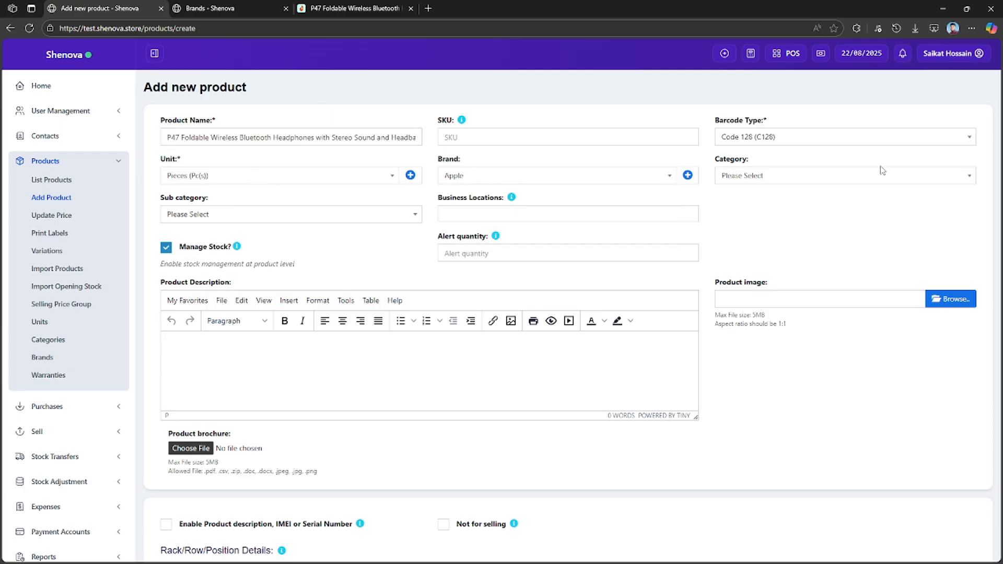
{"action": "left_click", "coordinate": [882, 170]}
{"action": "left_click", "coordinate": [779, 210]}
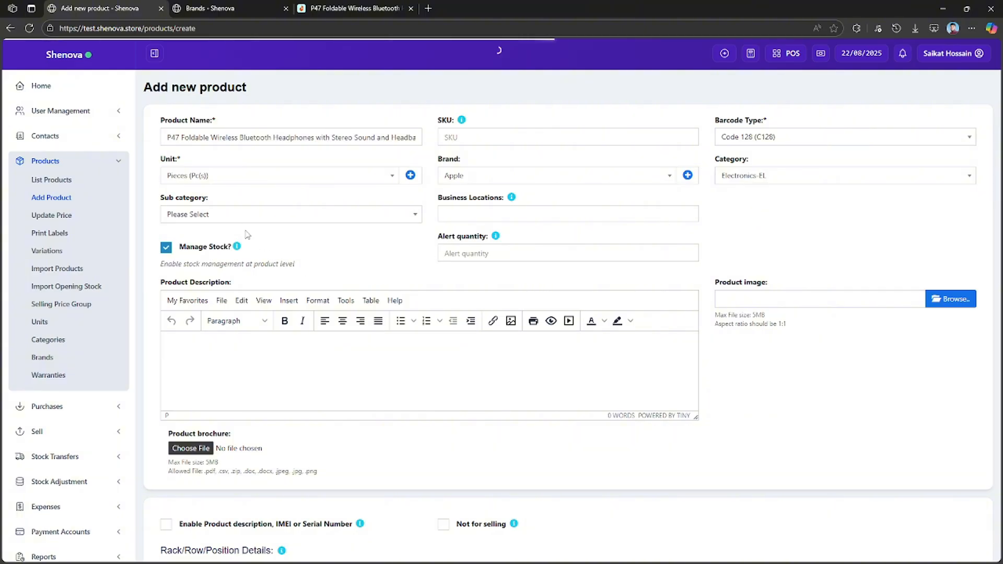
{"action": "left_click", "coordinate": [246, 215]}
{"action": "left_click", "coordinate": [213, 250]}
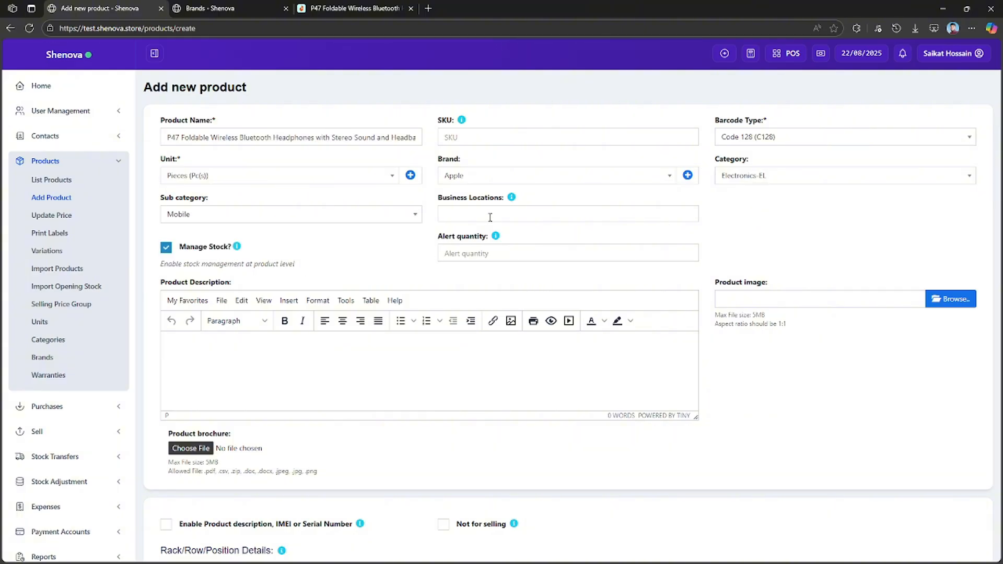
Assign the product to the Uttara Outlet (SNL02) business location and set its alert quantity to 5.
{"action": "left_click", "coordinate": [490, 216]}
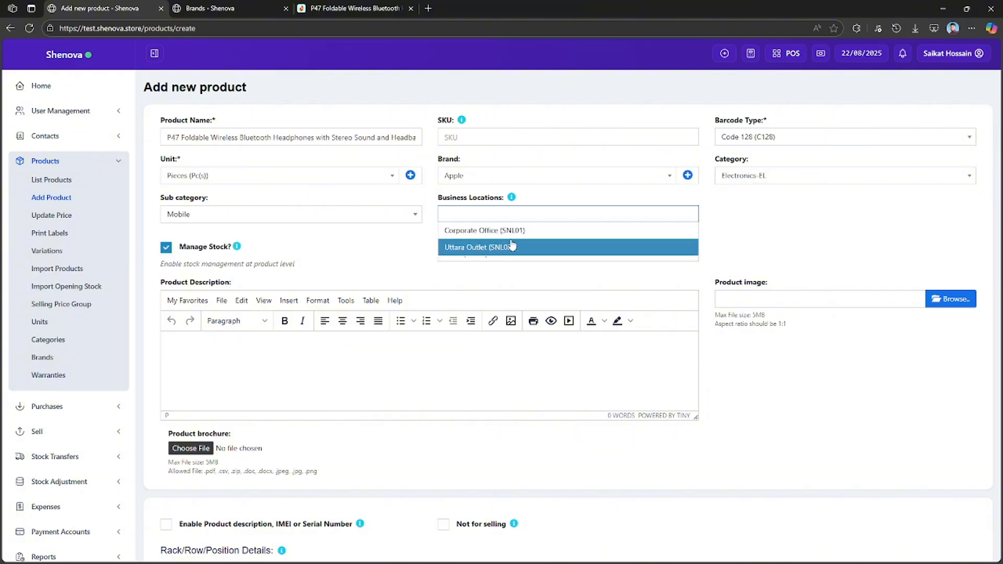
{"action": "left_click", "coordinate": [515, 246]}
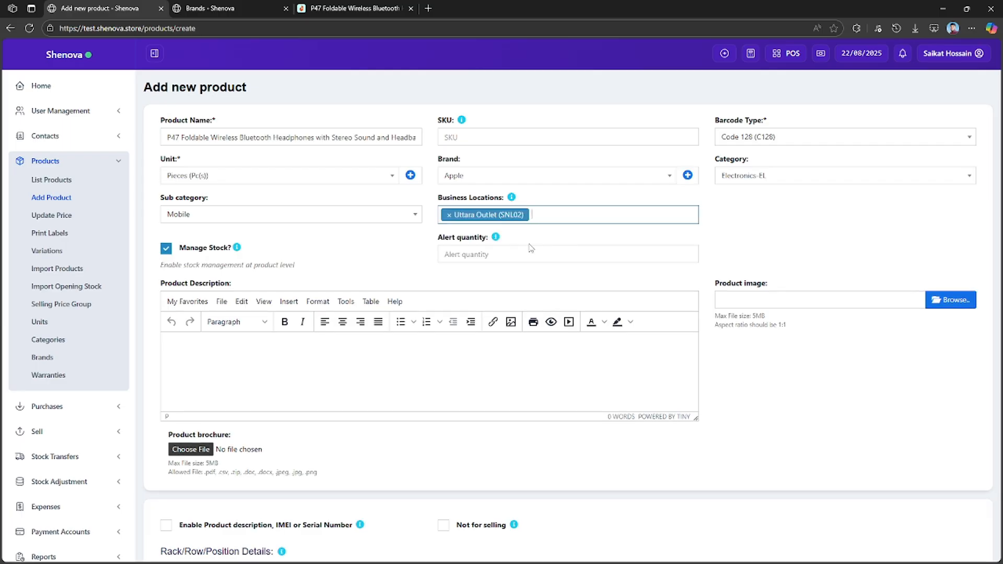
{"action": "left_click", "coordinate": [563, 214]}
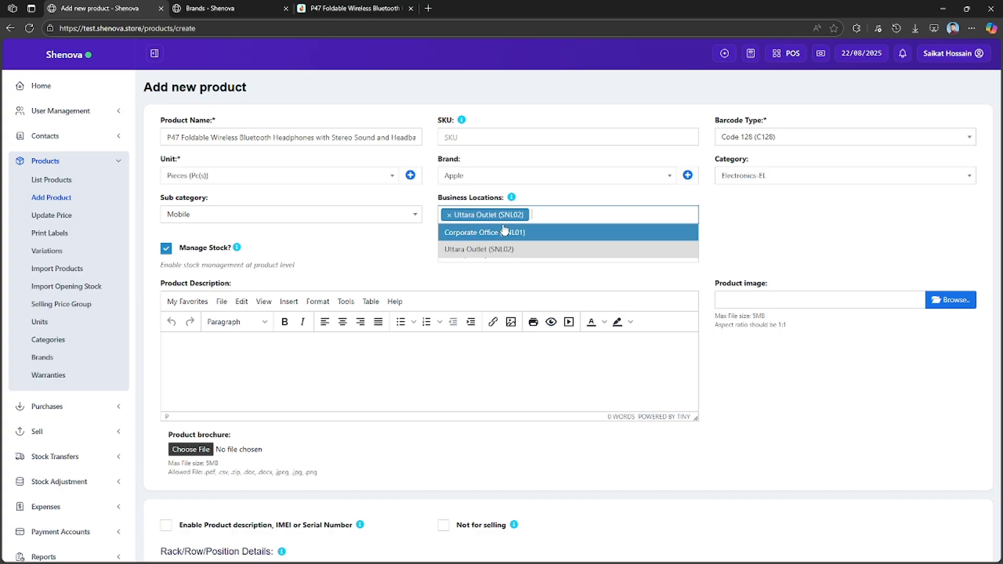
{"action": "left_click", "coordinate": [865, 219]}
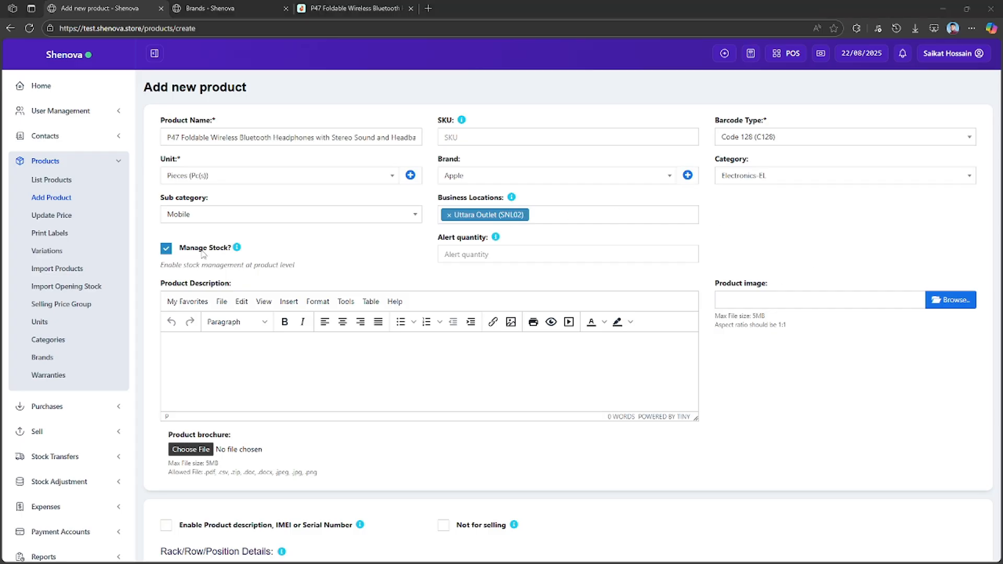
{"action": "left_click", "coordinate": [492, 255]}
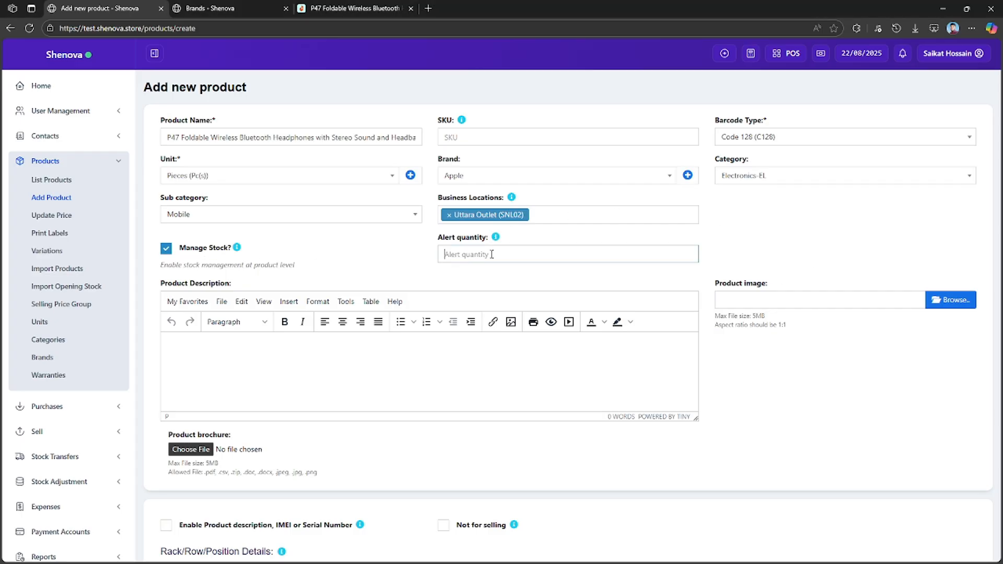
{"action": "type", "text": "5"}
Upload favicon (1).png from the Downloads folder as the product image.
{"action": "left_click", "coordinate": [963, 303]}
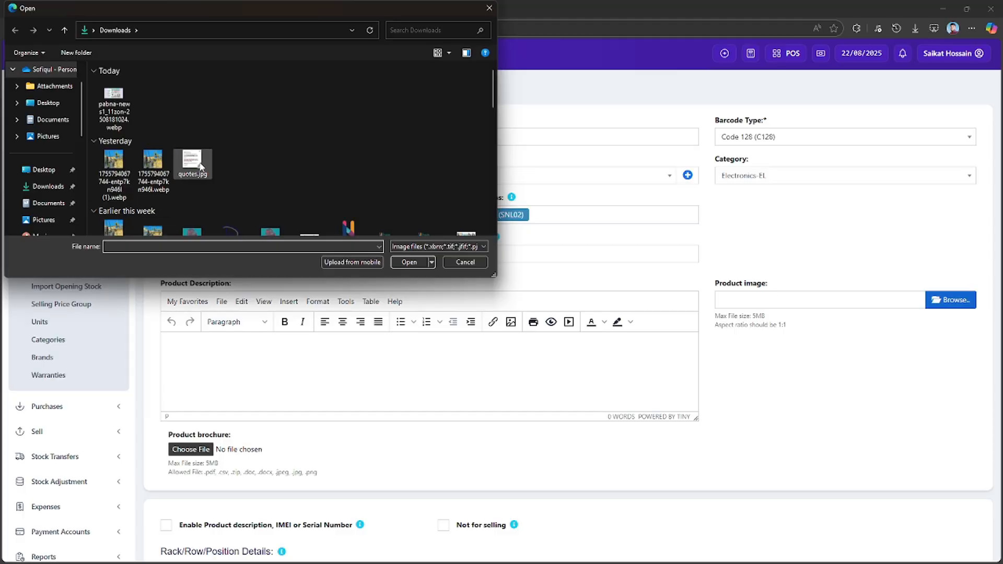
{"action": "scroll", "coordinate": [234, 162], "scroll_direction": "down", "scroll_amount": 2}
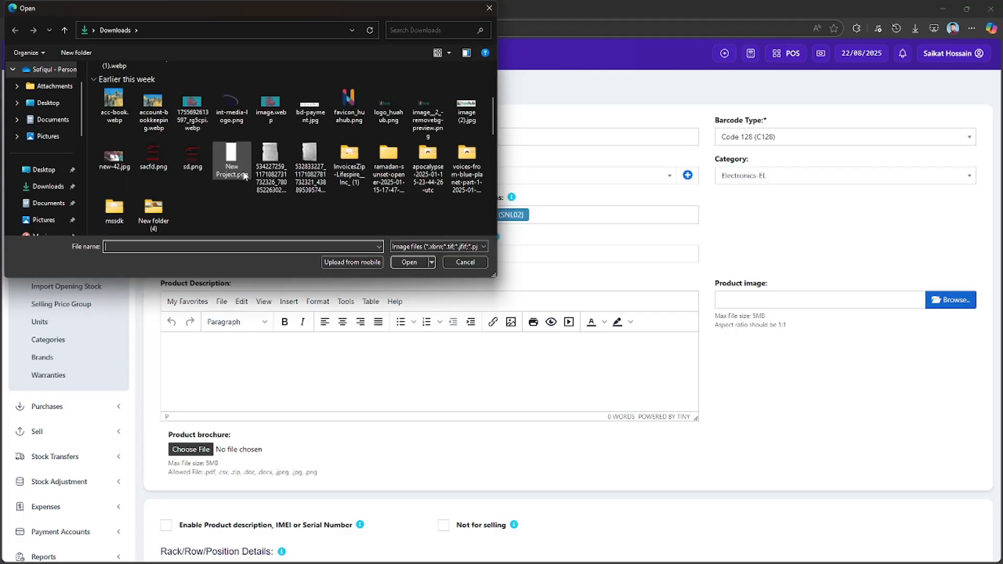
{"action": "left_click", "coordinate": [349, 104]}
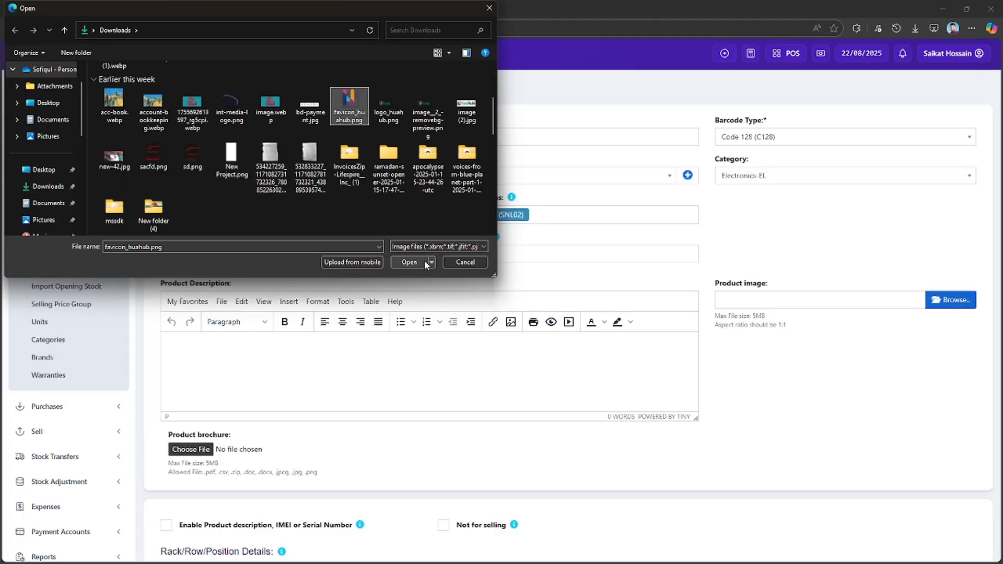
{"action": "scroll", "coordinate": [232, 175], "scroll_direction": "down", "scroll_amount": 5}
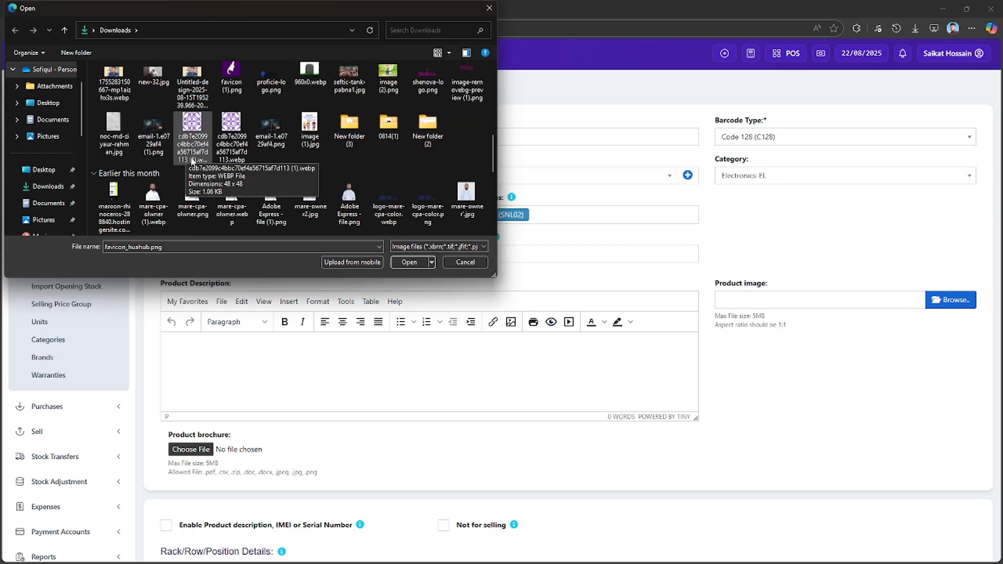
{"action": "left_click", "coordinate": [234, 82]}
{"action": "left_click", "coordinate": [409, 262]}
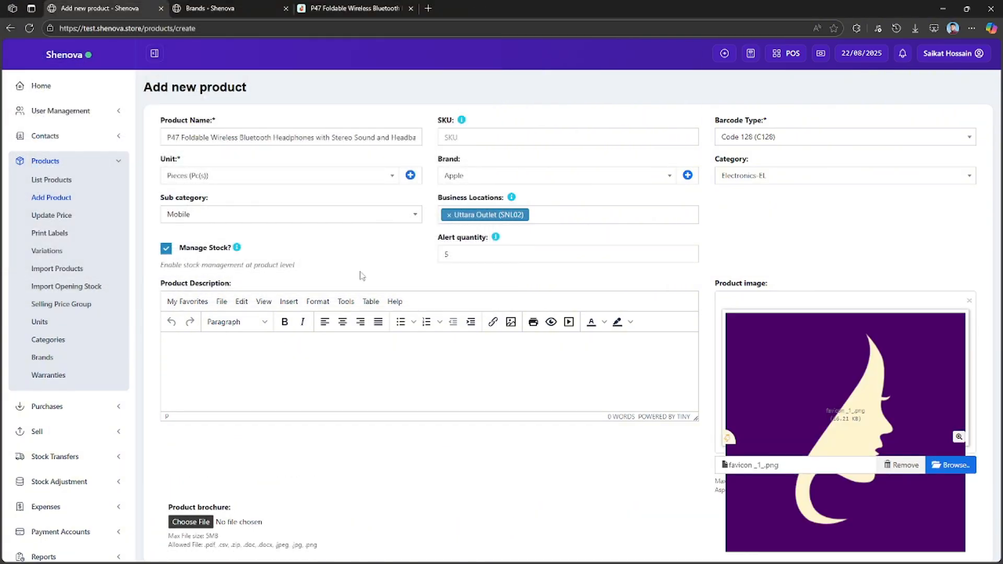
Enable the product description, IMEI or serial number option for the product, leaving the description empty.
{"action": "scroll", "coordinate": [591, 299], "scroll_direction": "down", "scroll_amount": 1}
{"action": "scroll", "coordinate": [574, 293], "scroll_direction": "up", "scroll_amount": 1}
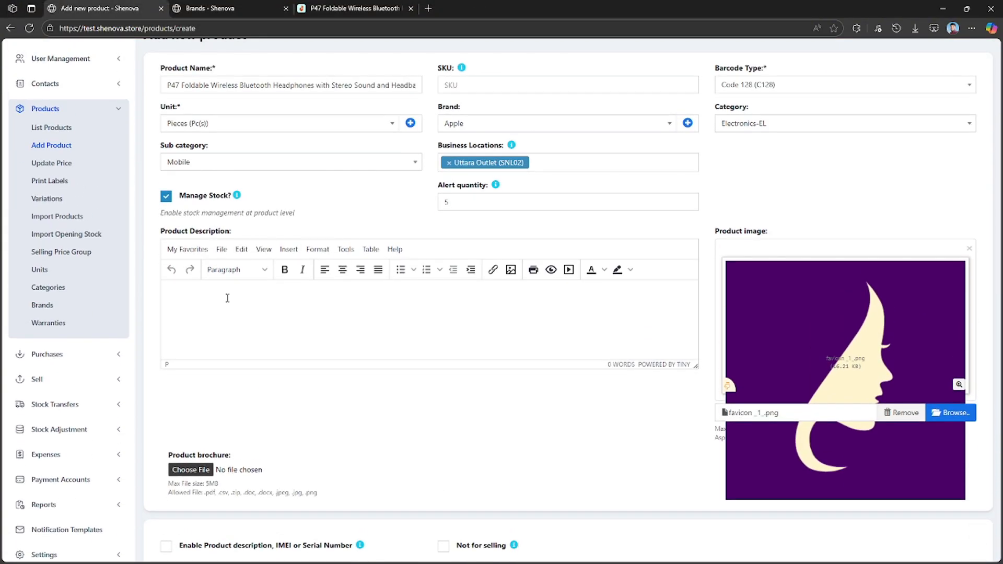
{"action": "left_click", "coordinate": [303, 319]}
{"action": "scroll", "coordinate": [343, 342], "scroll_direction": "down", "scroll_amount": 6}
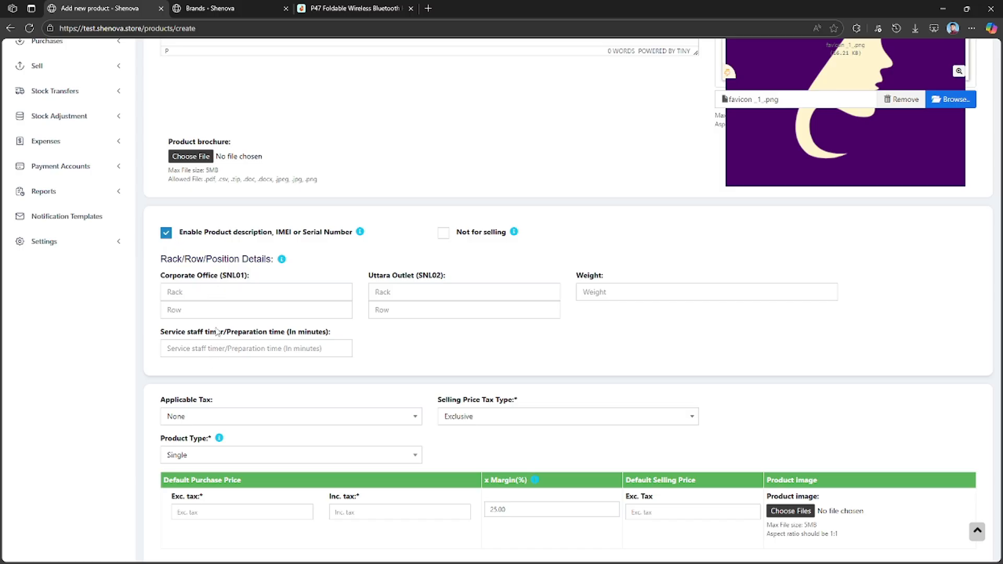
Examine the rack, row, weight and pricing fields and read the hint for the IMEI or serial number option.
{"action": "scroll", "coordinate": [251, 292], "scroll_direction": "down", "scroll_amount": 2}
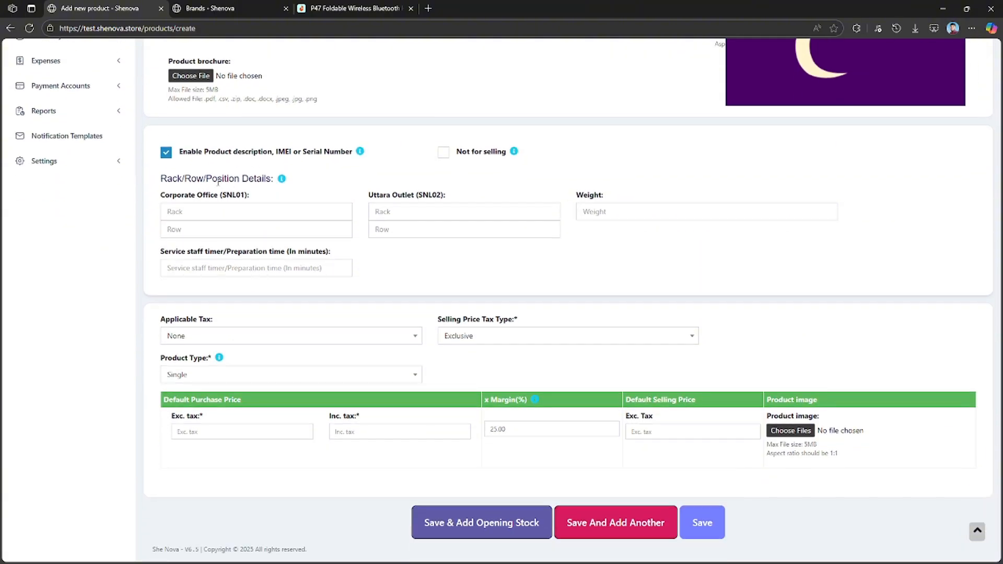
{"action": "scroll", "coordinate": [183, 180], "scroll_direction": "up", "scroll_amount": 3}
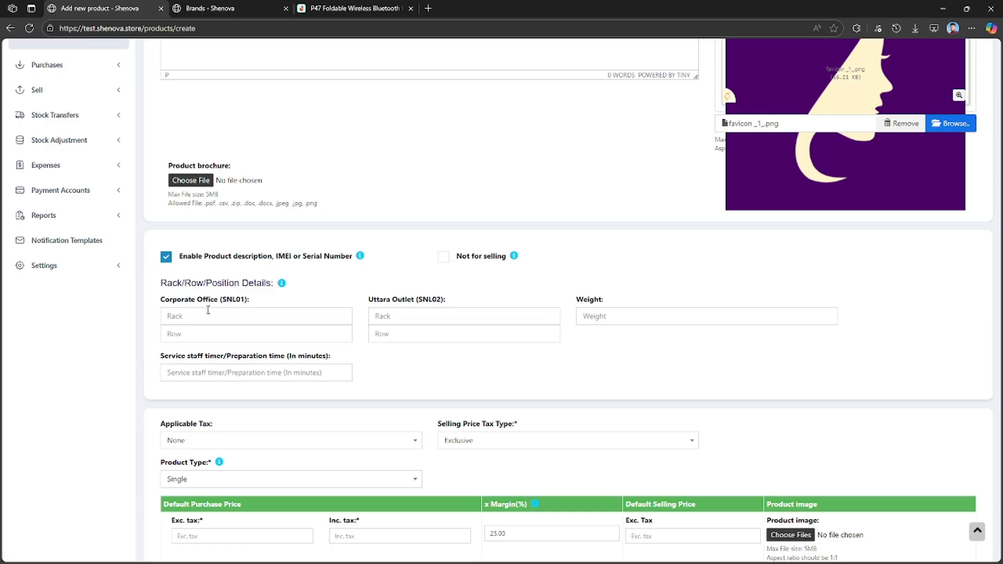
{"action": "left_click", "coordinate": [256, 315]}
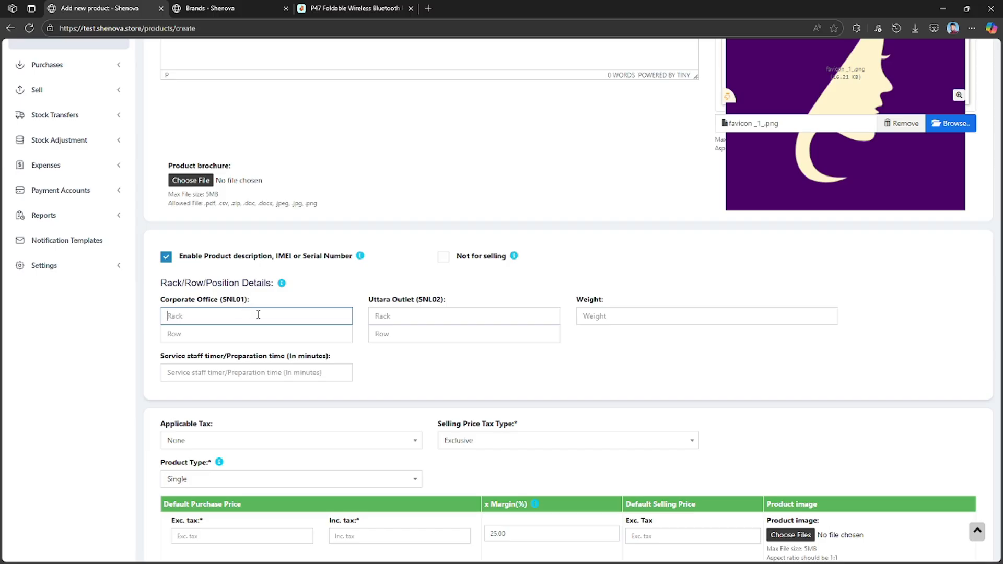
{"action": "mouse_move", "coordinate": [361, 257]}
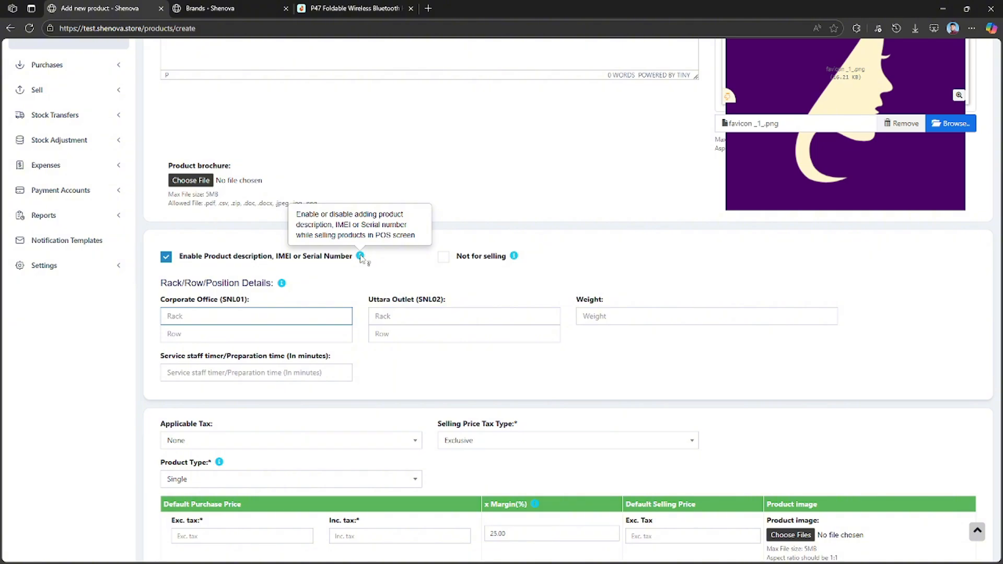
{"action": "scroll", "coordinate": [403, 364], "scroll_direction": "down", "scroll_amount": 2}
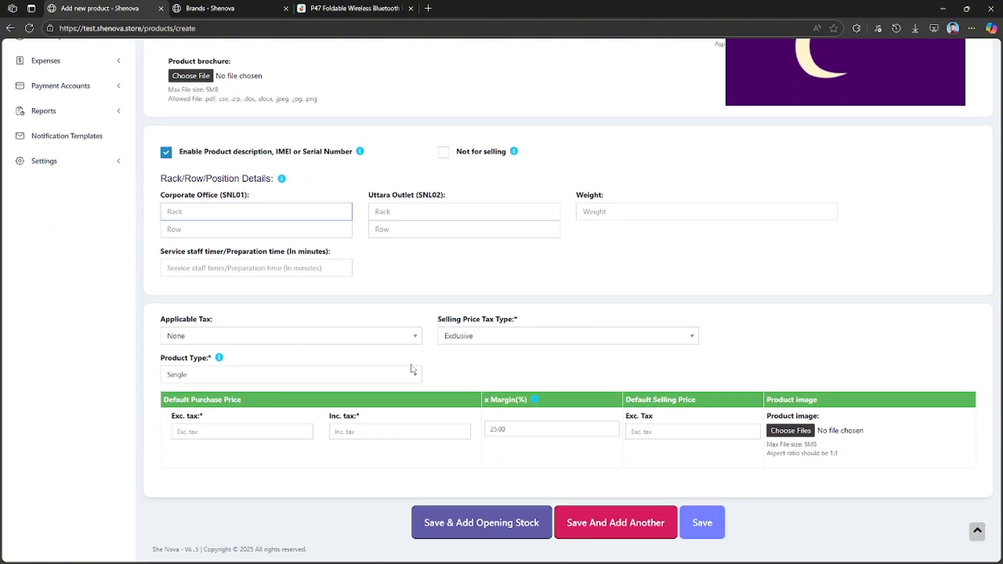
{"action": "scroll", "coordinate": [400, 377], "scroll_direction": "up", "scroll_amount": 7}
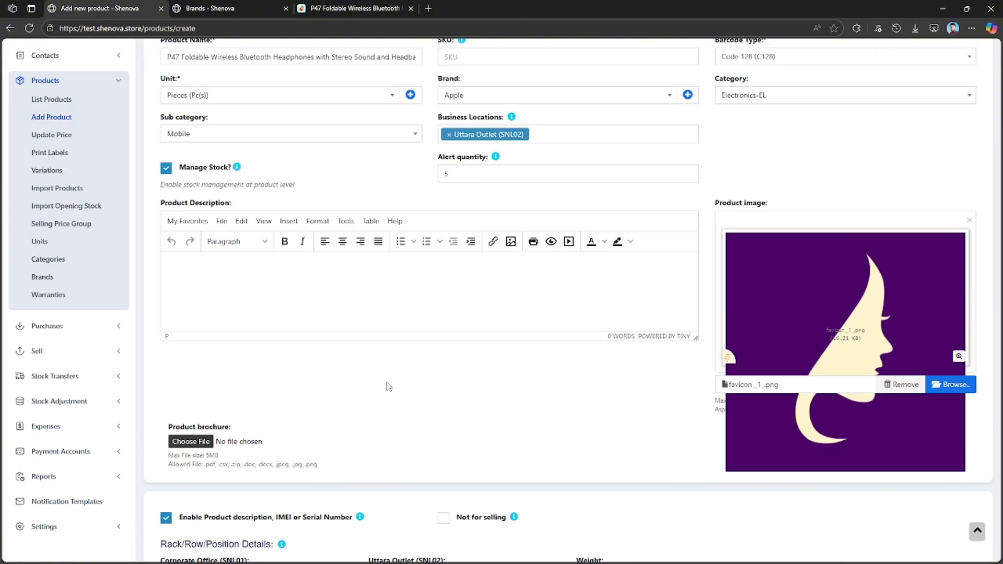
{"action": "scroll", "coordinate": [389, 387], "scroll_direction": "up", "scroll_amount": 2}
{"action": "scroll", "coordinate": [392, 377], "scroll_direction": "down", "scroll_amount": 8}
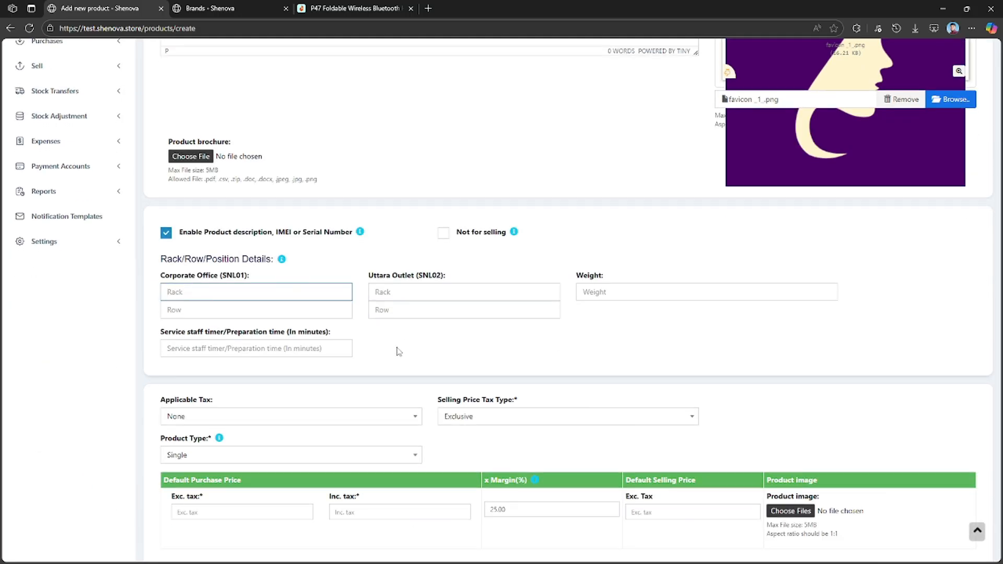
{"action": "scroll", "coordinate": [399, 352], "scroll_direction": "down", "scroll_amount": 2}
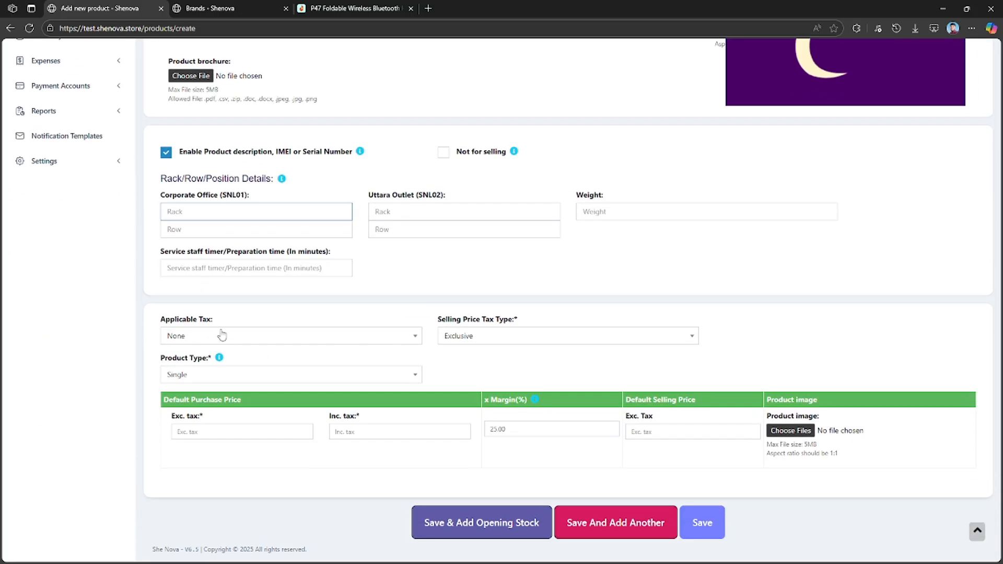
Check the applicable tax and selling price tax type options, keeping None and Exclusive.
{"action": "left_click", "coordinate": [222, 335]}
{"action": "left_click", "coordinate": [234, 372]}
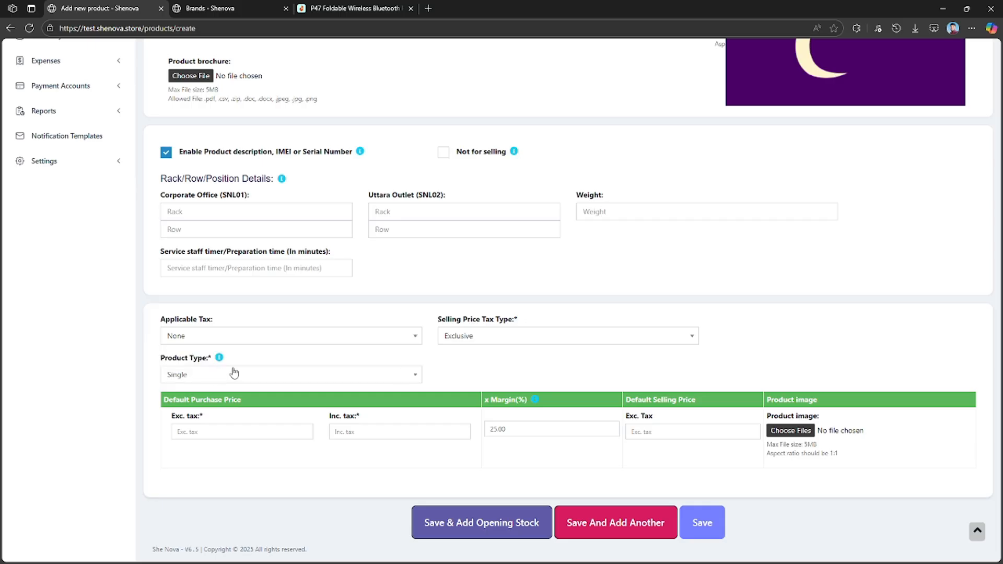
{"action": "left_click", "coordinate": [236, 339]}
{"action": "left_click", "coordinate": [212, 353]}
{"action": "left_click", "coordinate": [267, 338]}
{"action": "left_click", "coordinate": [250, 371]}
{"action": "left_click", "coordinate": [517, 339]}
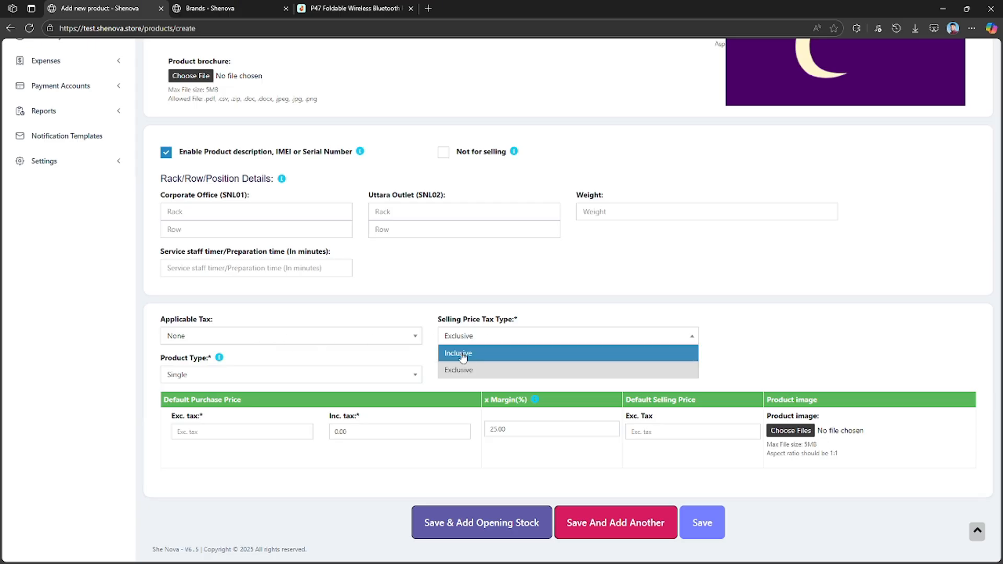
{"action": "left_click", "coordinate": [381, 351]}
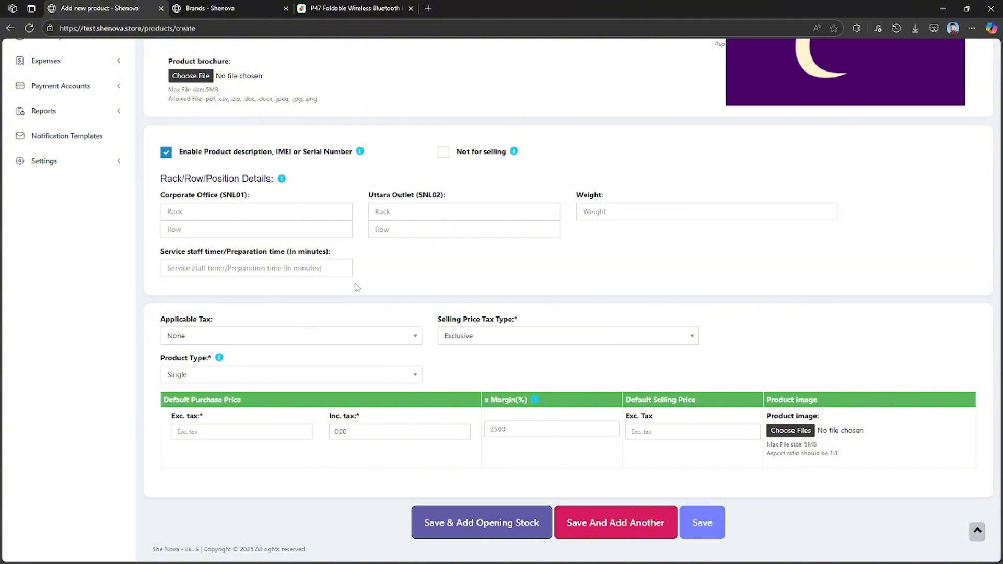
Set the product type to Combo and go to the search for its component products.
{"action": "left_click", "coordinate": [214, 377]}
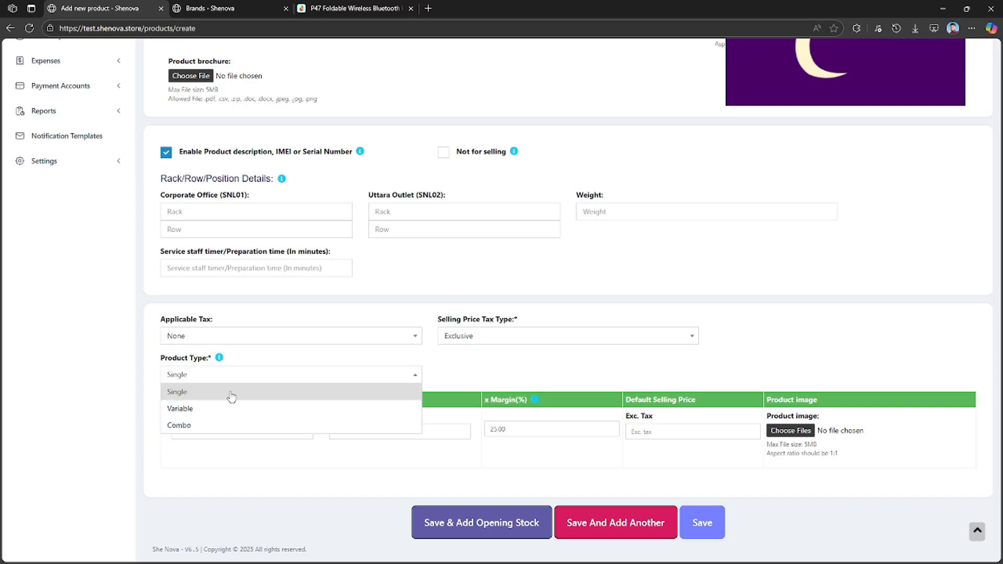
{"action": "left_click", "coordinate": [220, 429]}
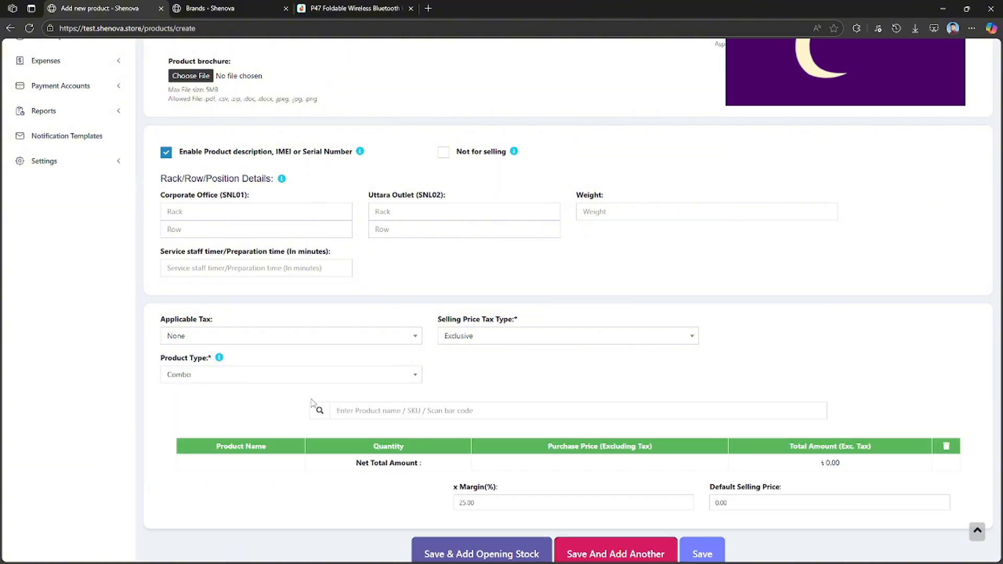
{"action": "left_click", "coordinate": [396, 411]}
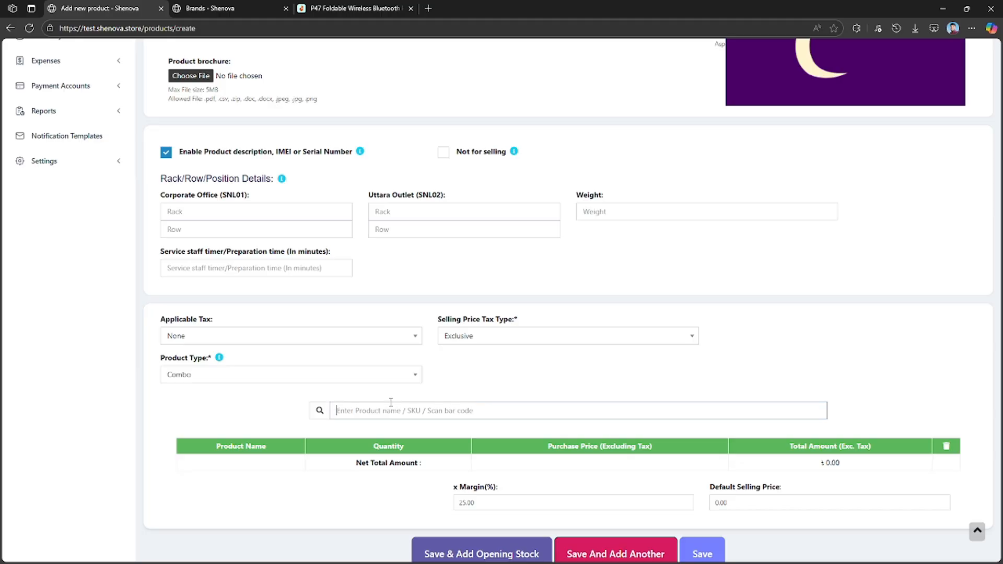
In the POS sale screen, add Butterfly BP Set Black to the sale and copy its product name.
{"action": "left_click", "coordinate": [266, 3]}
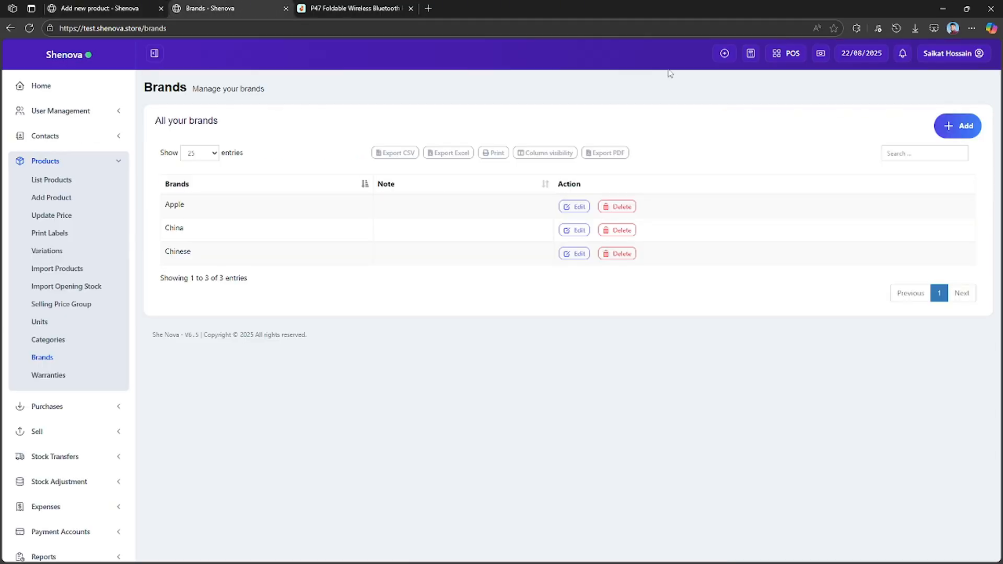
{"action": "left_click", "coordinate": [778, 57]}
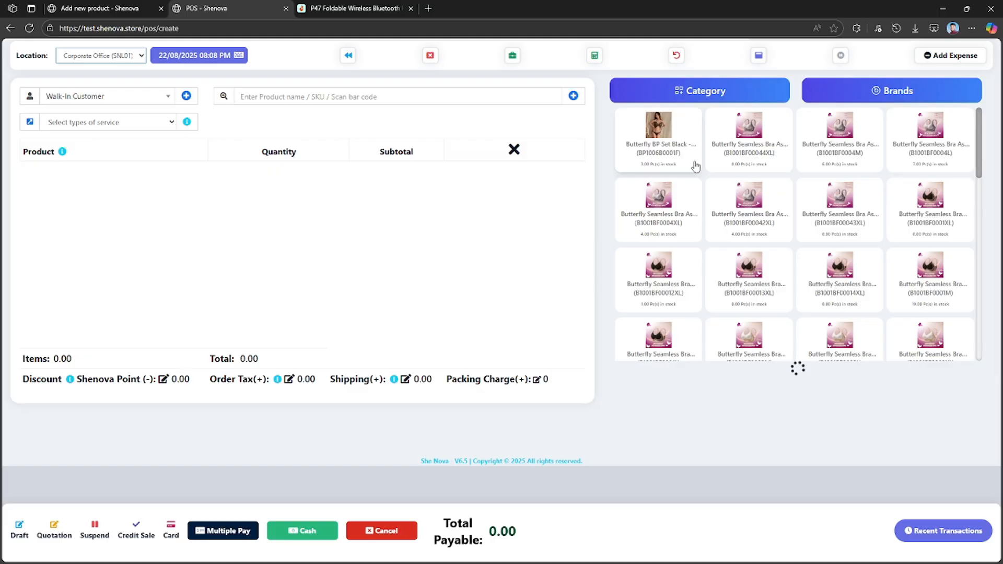
{"action": "left_click", "coordinate": [632, 161]}
{"action": "left_click_drag", "start_coordinate": [22, 167], "coordinate": [62, 174]}
{"action": "key", "text": "ctrl+c"}
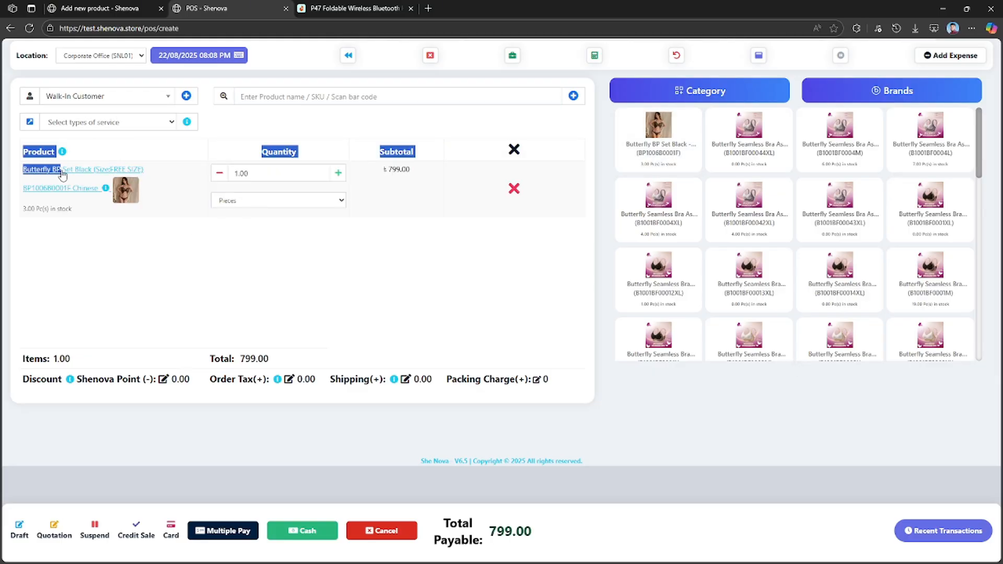
Search the combo's products with the pasted name, trimmed to match, and add Butterfly BP Set Black (FREE SIZE).
{"action": "left_click", "coordinate": [124, 7]}
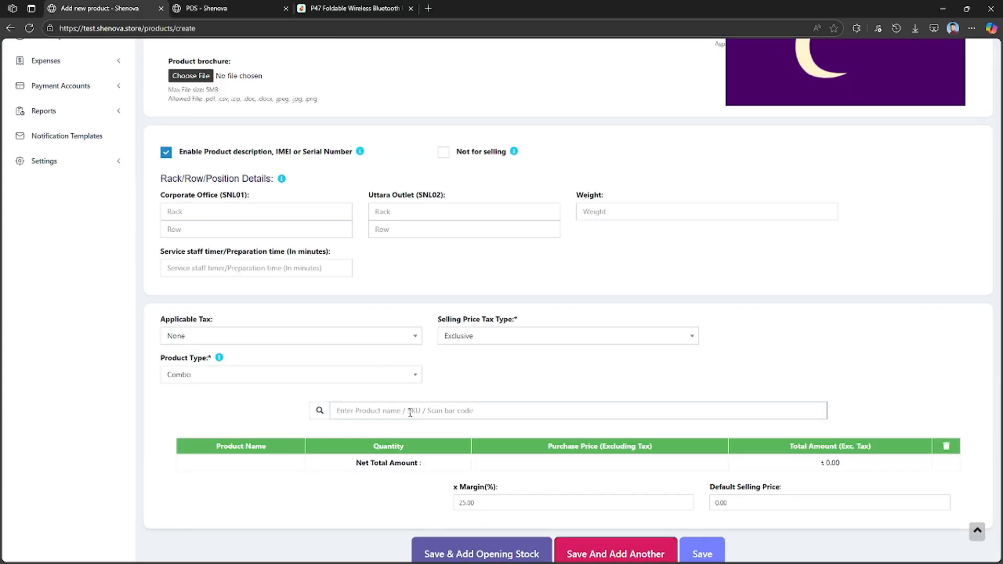
{"action": "key", "text": "ctrl+v"}
{"action": "key", "text": "ctrl+a"}
{"action": "left_click_drag", "start_coordinate": [370, 412], "coordinate": [464, 411]}
{"action": "left_click_drag", "start_coordinate": [464, 411], "coordinate": [436, 410]}
{"action": "key", "text": "ctrl+a"}
{"action": "key", "text": "ctrl+c"}
{"action": "key", "text": "BackSpace"}
{"action": "key", "text": "ctrl+v"}
{"action": "key", "text": "ctrl+BackSpace"}
{"action": "key", "text": "ctrl+BackSpace"}
{"action": "key", "text": "ctrl+BackSpace"}
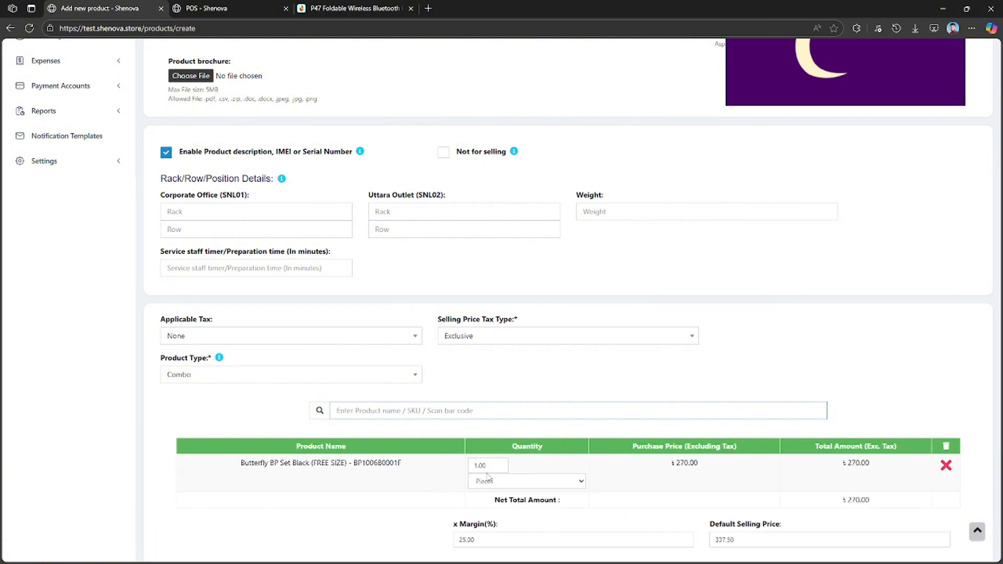
Remove Butterfly BP Set Black from the combo's product list and confirm the removal.
{"action": "scroll", "coordinate": [487, 477], "scroll_direction": "down", "scroll_amount": 2}
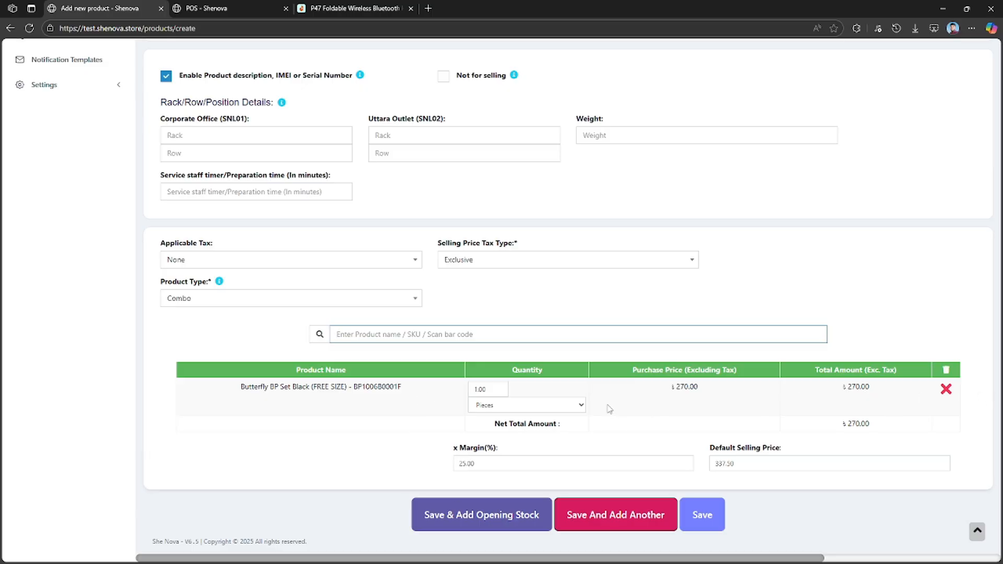
{"action": "left_click", "coordinate": [946, 390]}
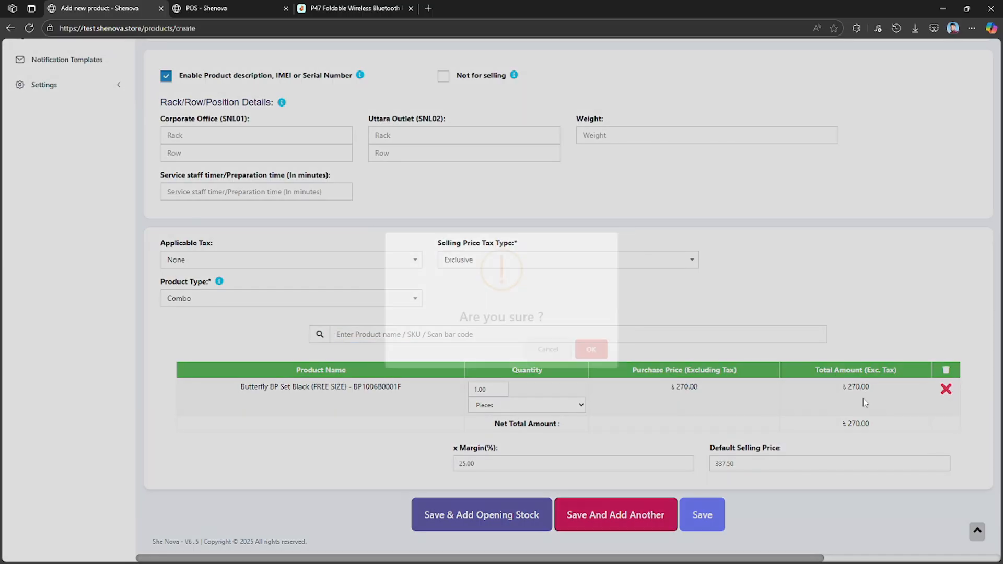
{"action": "left_click", "coordinate": [594, 354]}
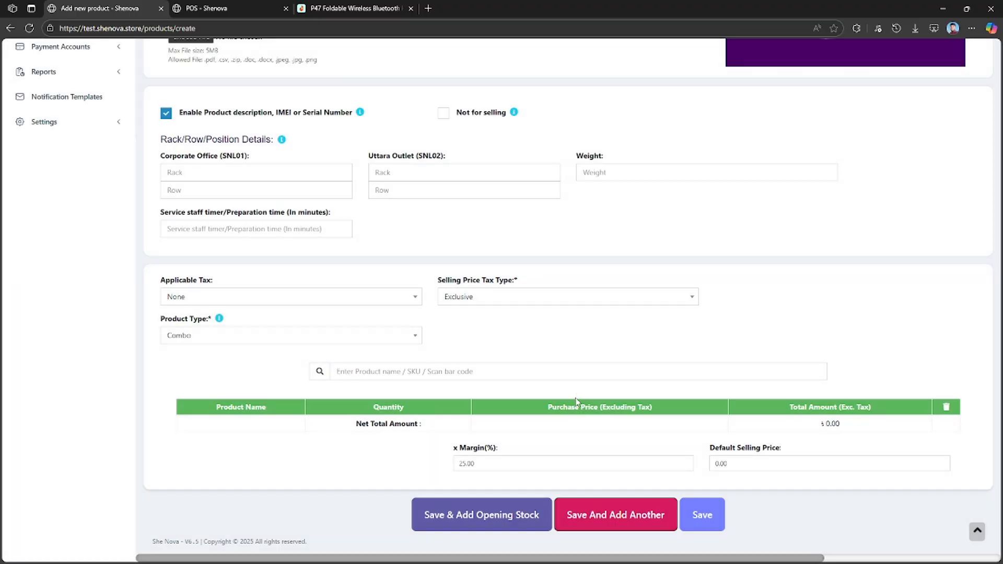
Set the product type to Variable.
{"action": "scroll", "coordinate": [451, 411], "scroll_direction": "up", "scroll_amount": 2}
{"action": "left_click", "coordinate": [283, 445]}
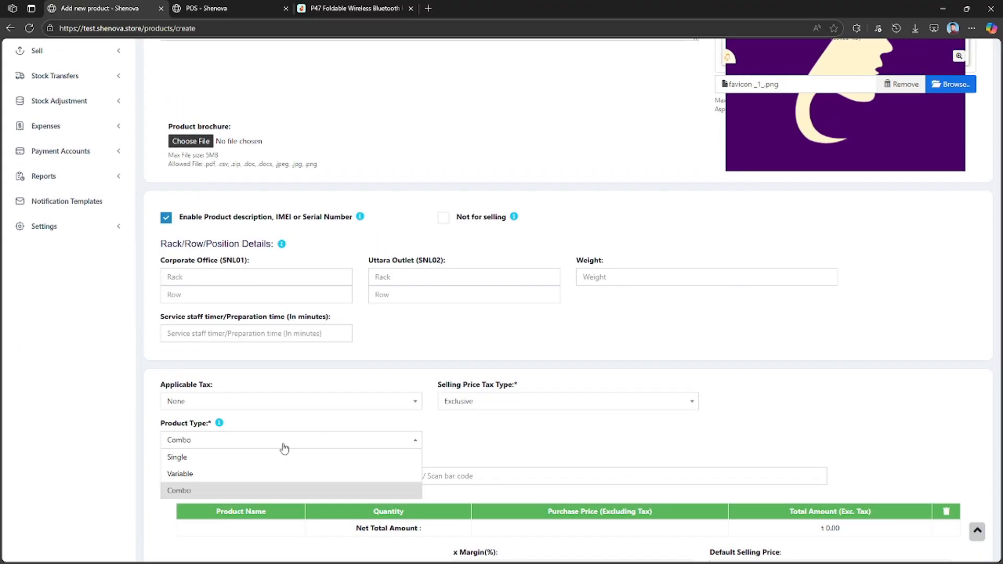
{"action": "left_click", "coordinate": [208, 474]}
{"action": "scroll", "coordinate": [219, 400], "scroll_direction": "down", "scroll_amount": 2}
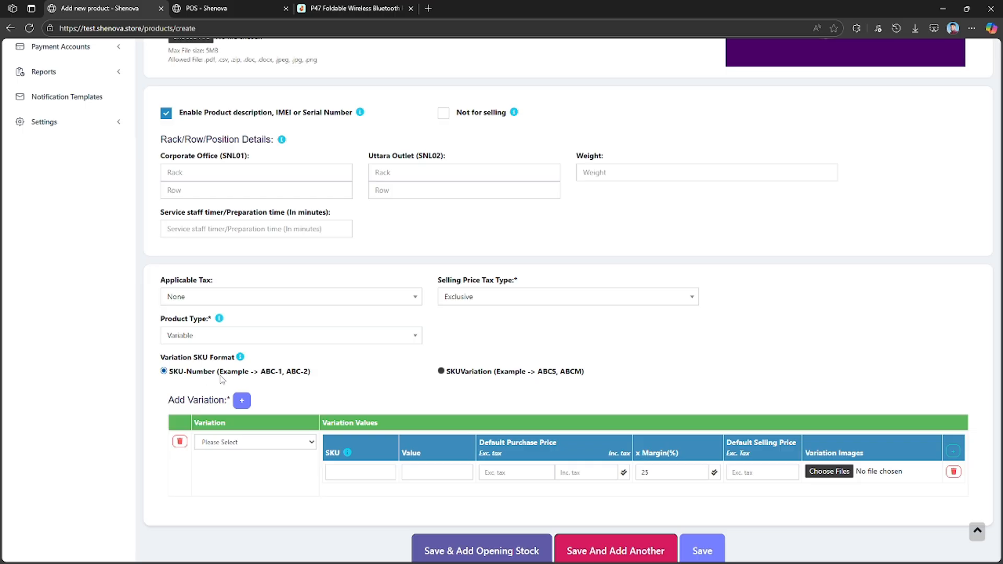
Choose the SKUVariation format (ABCS, ABCM) for the variation SKUs.
{"action": "double_click", "coordinate": [278, 373]}
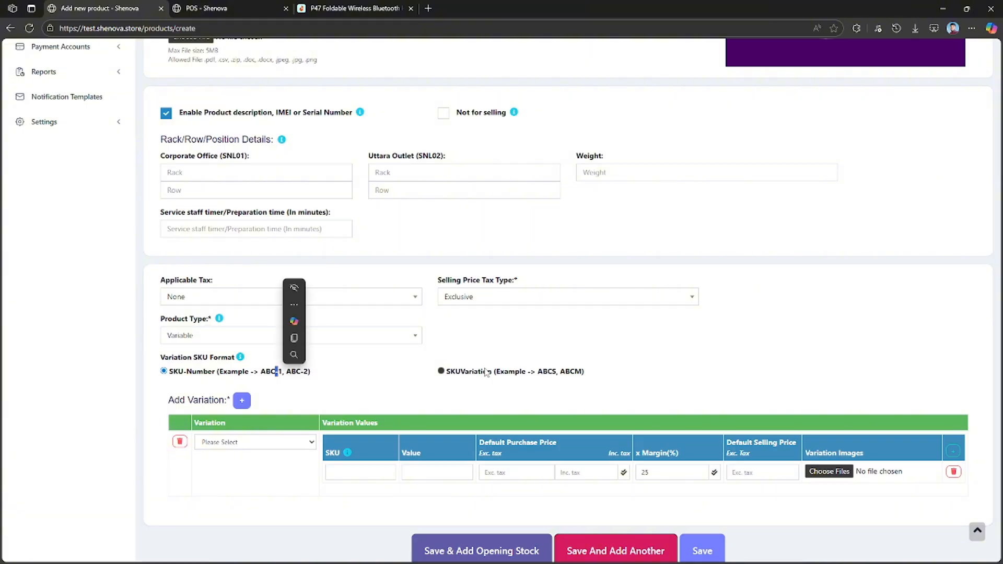
{"action": "left_click_drag", "start_coordinate": [552, 372], "coordinate": [556, 372]}
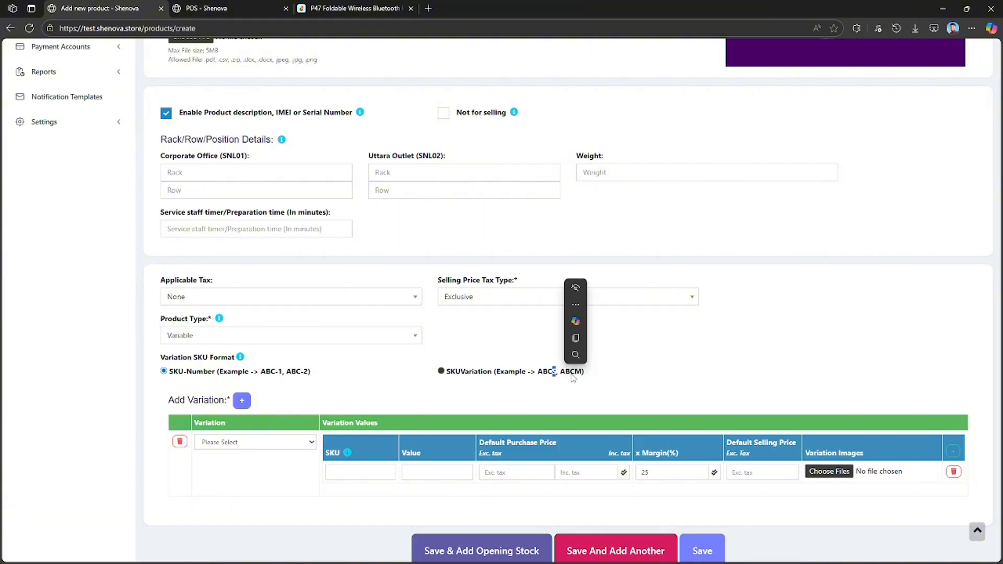
{"action": "left_click", "coordinate": [442, 372]}
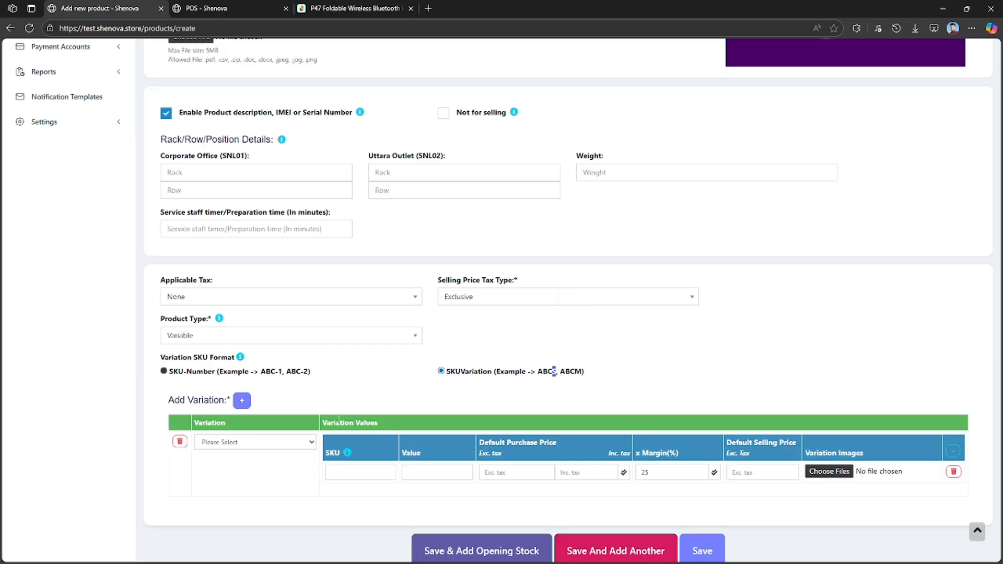
Add a second variation row and check the hint for the first row's SKU field.
{"action": "scroll", "coordinate": [287, 413], "scroll_direction": "down", "scroll_amount": 1}
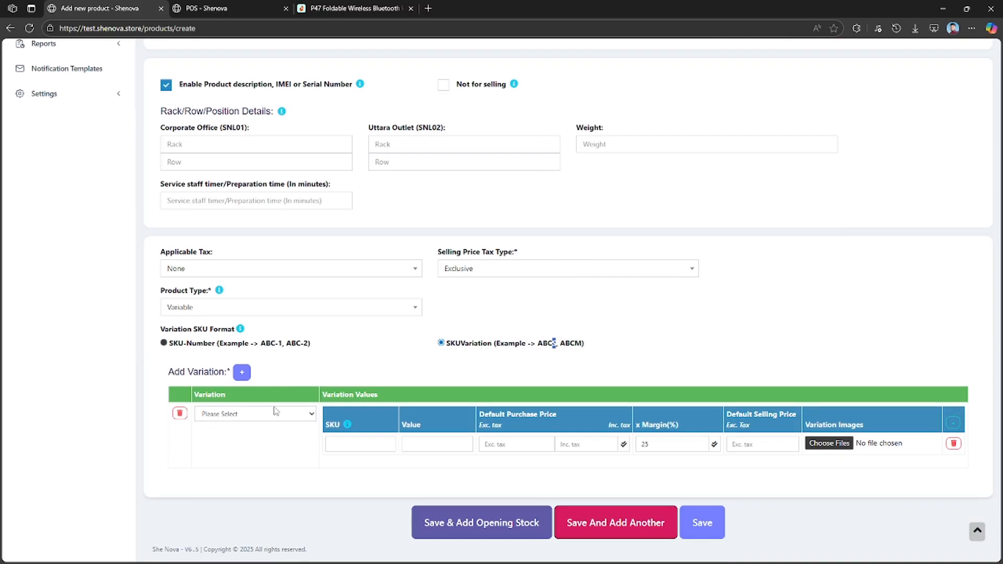
{"action": "left_click", "coordinate": [242, 373]}
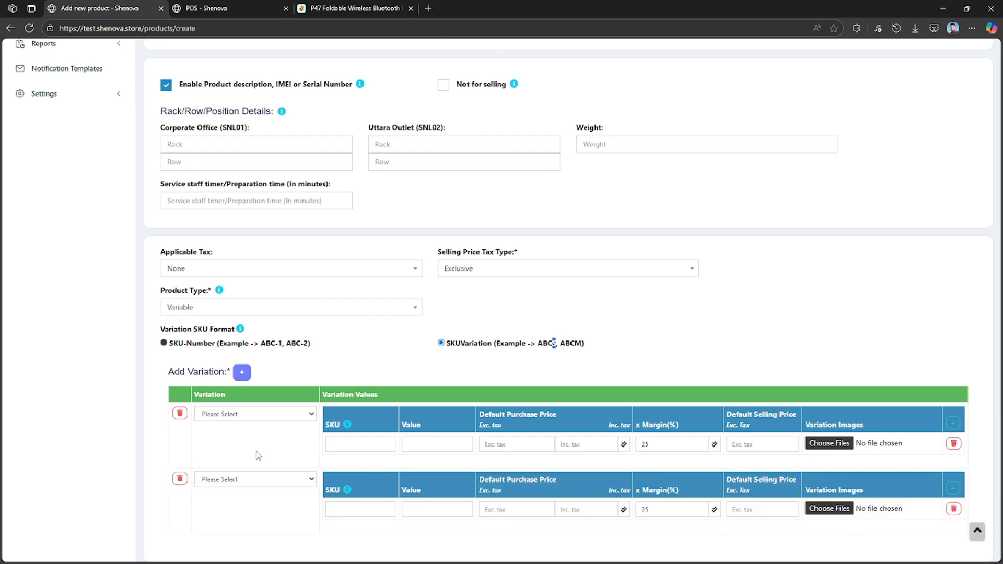
{"action": "scroll", "coordinate": [253, 470], "scroll_direction": "down", "scroll_amount": 2}
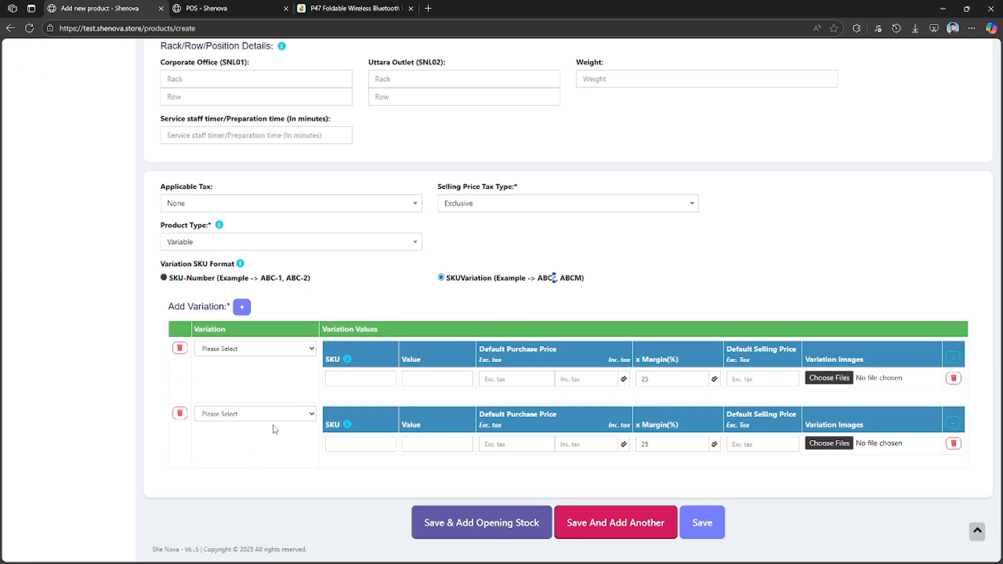
{"action": "left_click", "coordinate": [359, 376]}
{"action": "mouse_move", "coordinate": [349, 360]}
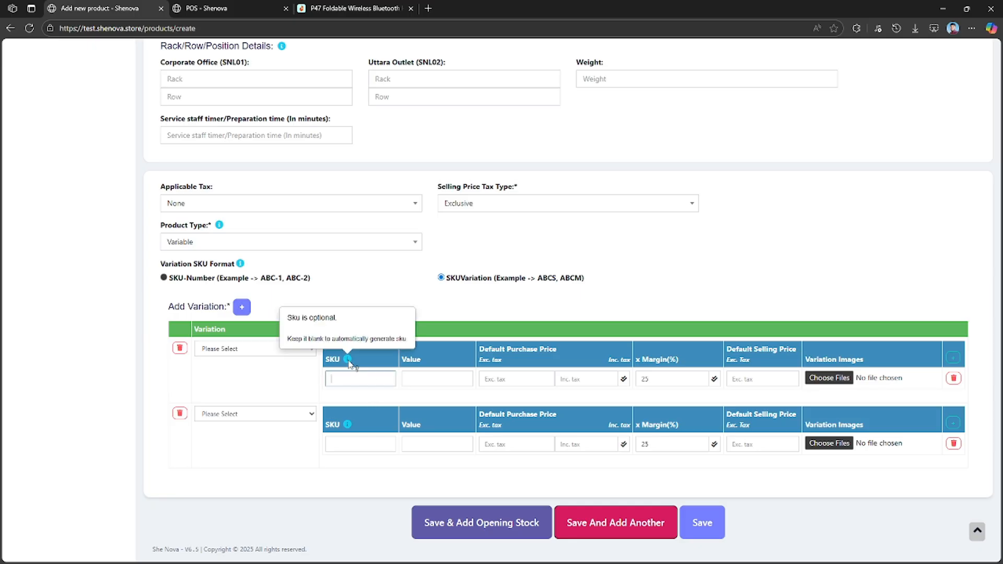
Enter Red and Blue as the two variation values, each with a default purchase price of 1200 excluding tax.
{"action": "left_click", "coordinate": [417, 380]}
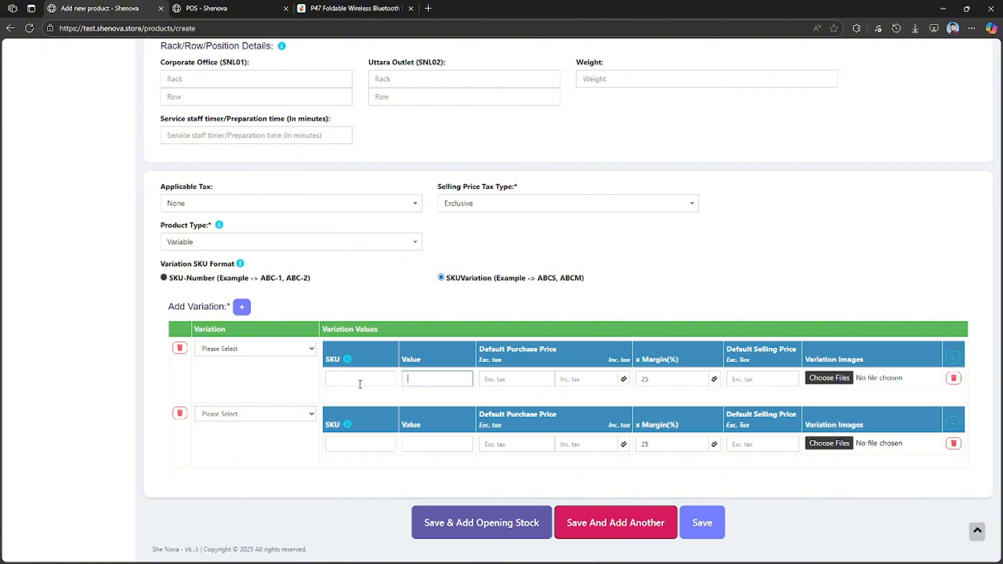
{"action": "left_click", "coordinate": [417, 444]}
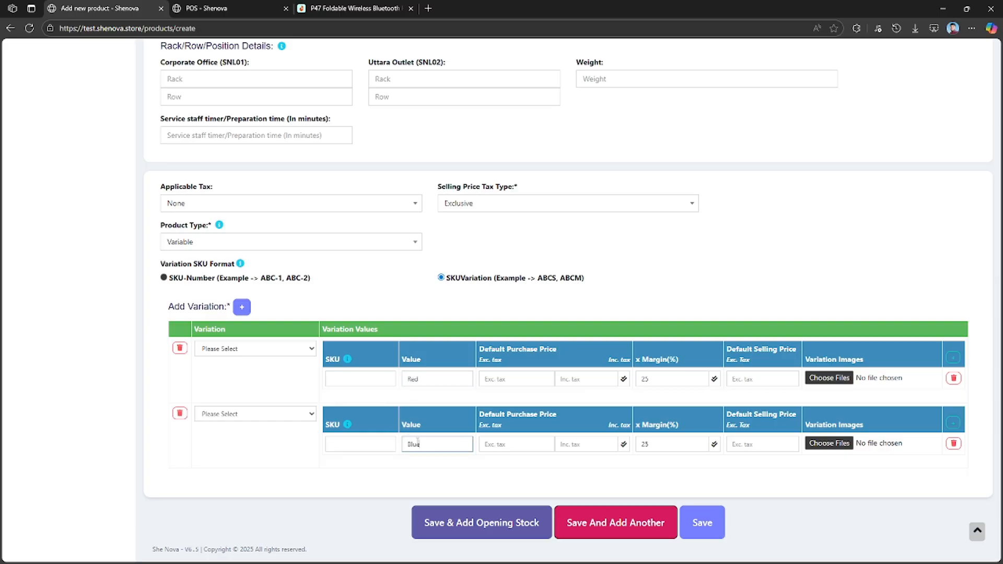
{"action": "left_click", "coordinate": [517, 379]}
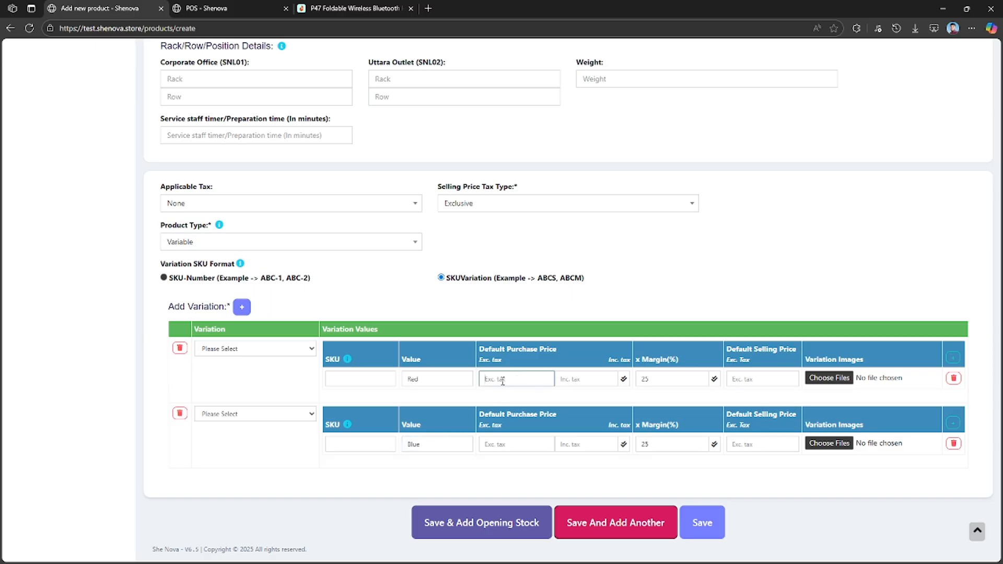
{"action": "type", "text": "1200"}
{"action": "left_click", "coordinate": [509, 442]}
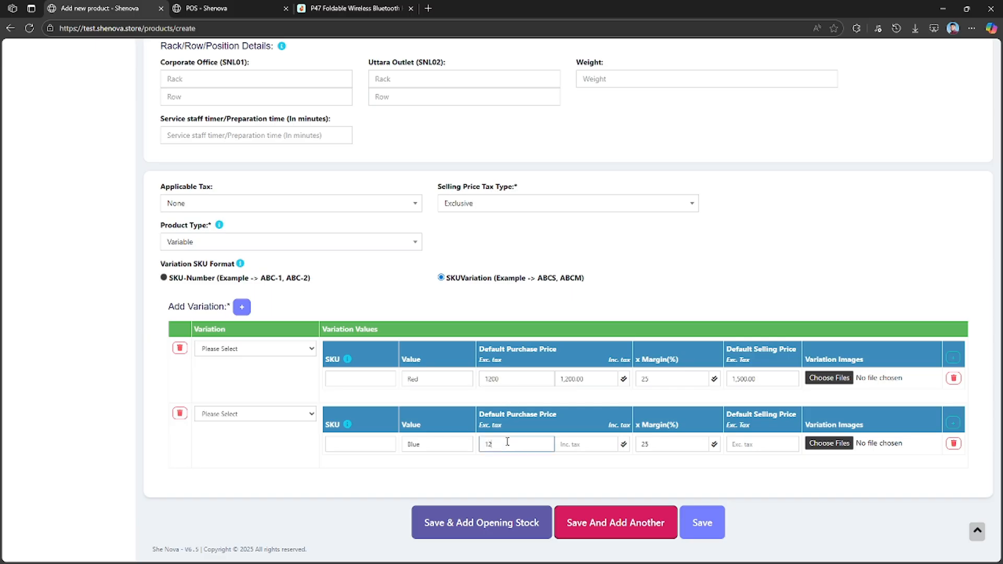
{"action": "double_click", "coordinate": [524, 484]}
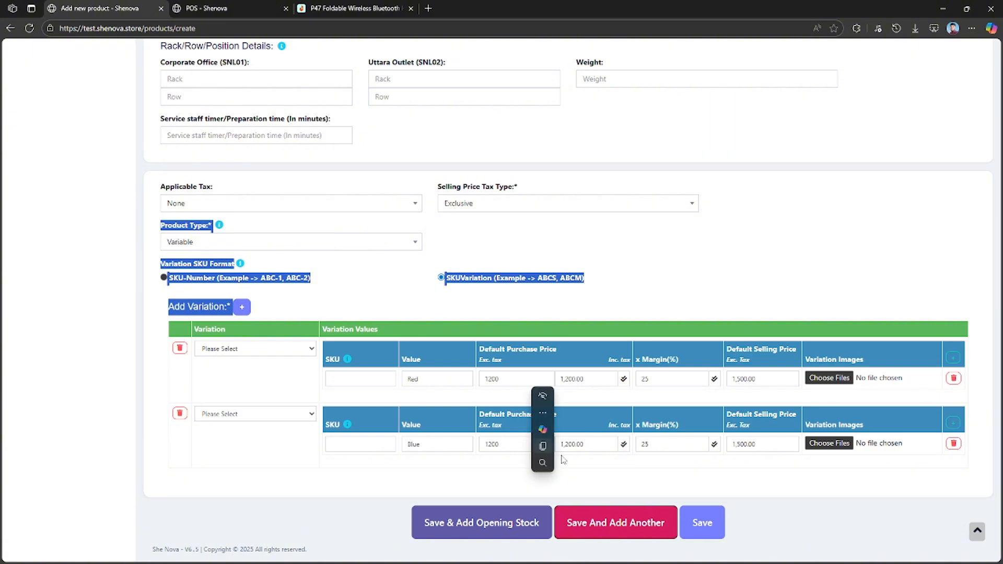
{"action": "left_click", "coordinate": [648, 494]}
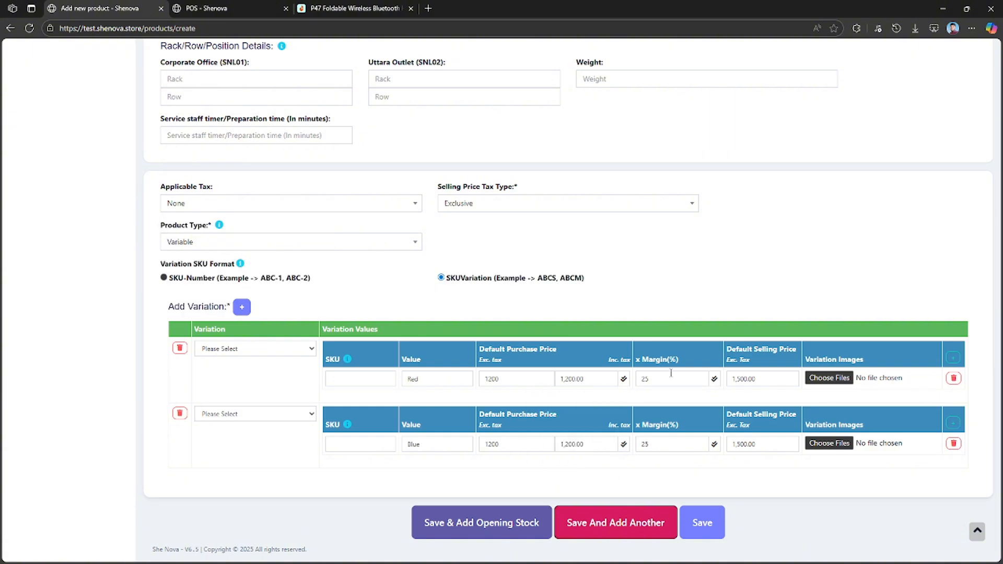
Set the Red variation's default selling price to 1800, leaving its margin for recalculation.
{"action": "left_click", "coordinate": [653, 380]}
{"action": "double_click", "coordinate": [670, 376]}
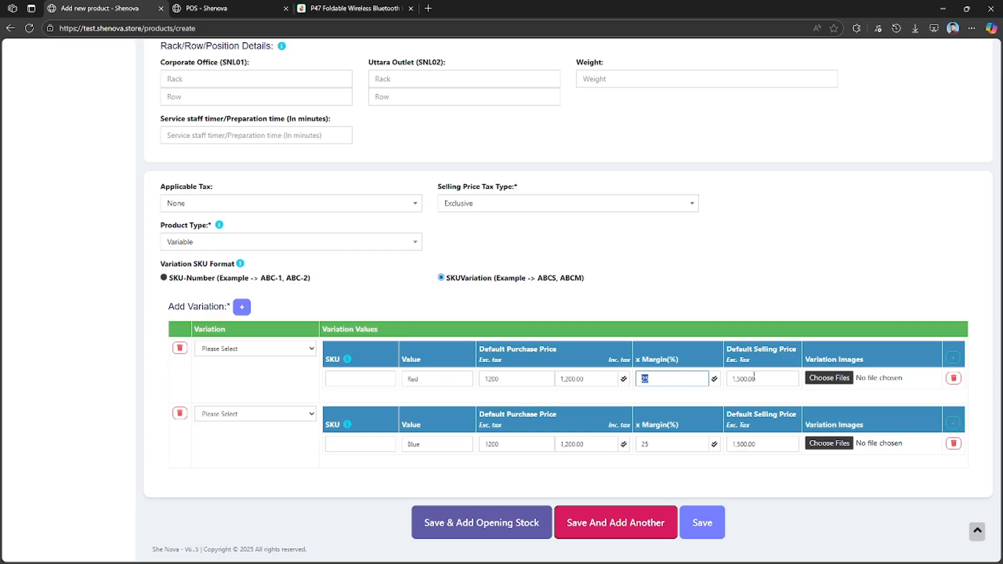
{"action": "left_click", "coordinate": [714, 379]}
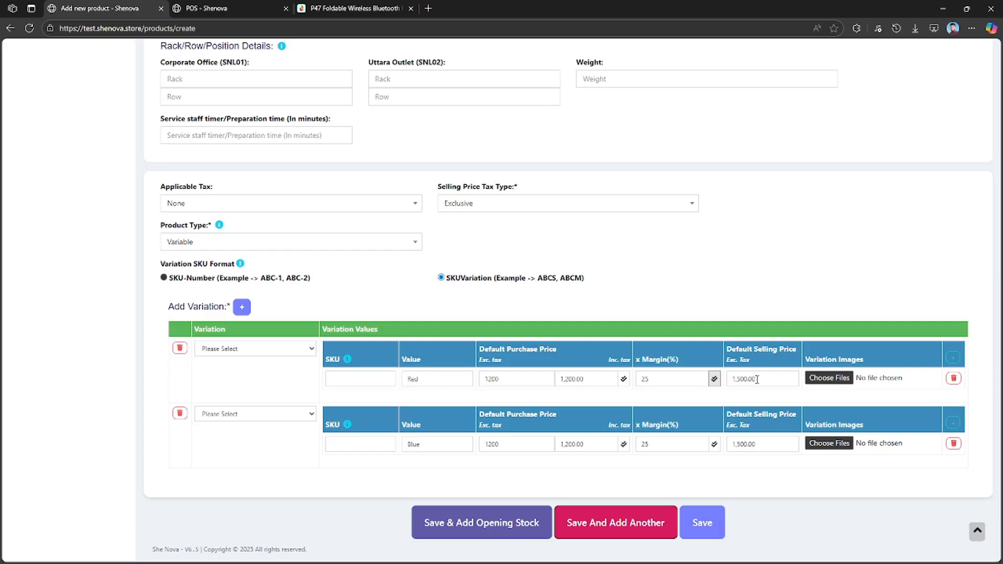
{"action": "left_click_drag", "start_coordinate": [758, 380], "coordinate": [730, 380]}
{"action": "type", "text": "1800"}
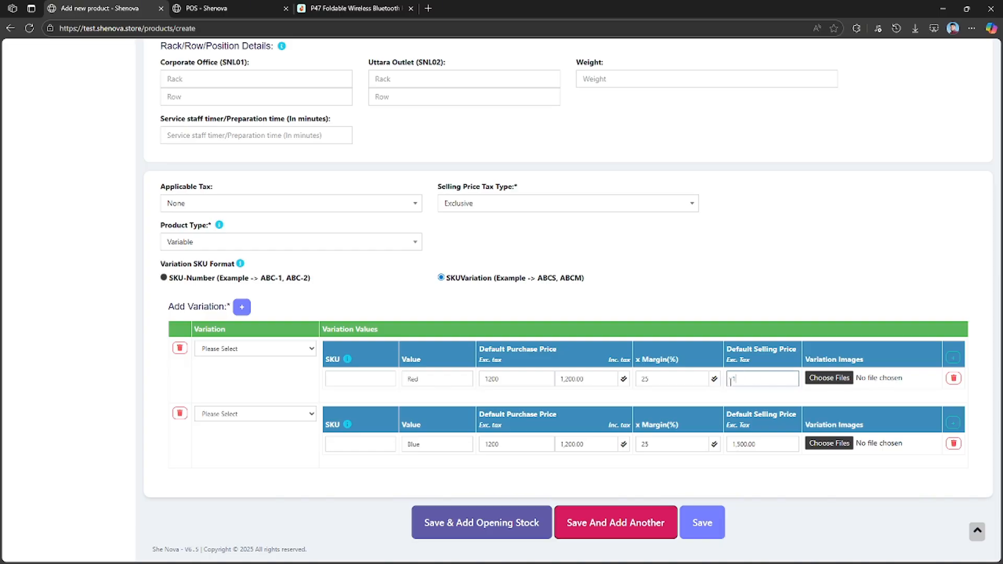
{"action": "left_click", "coordinate": [793, 395]}
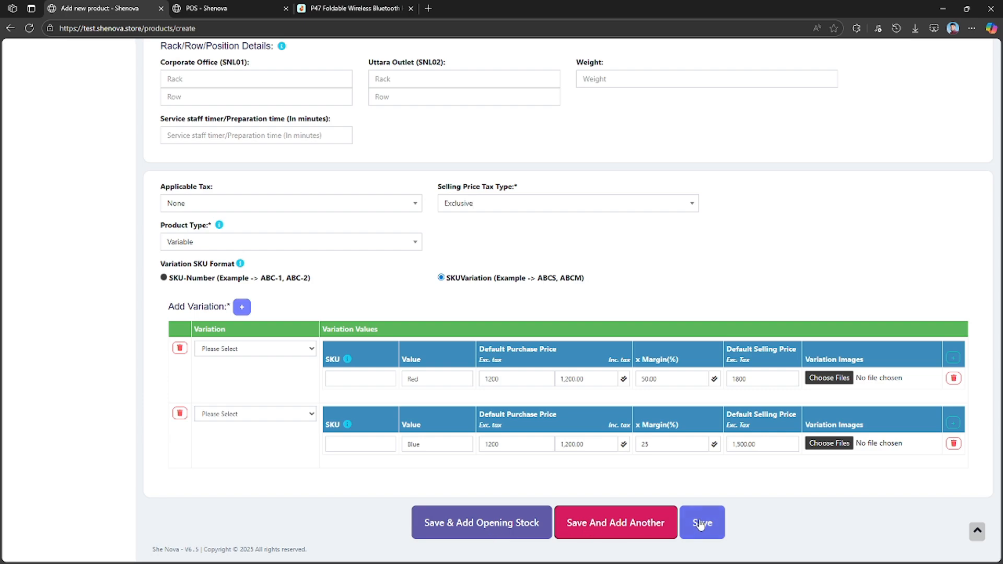
Try to save the product without choosing a variation type for either row.
{"action": "right_click", "coordinate": [642, 529]}
{"action": "key", "text": "Escape"}
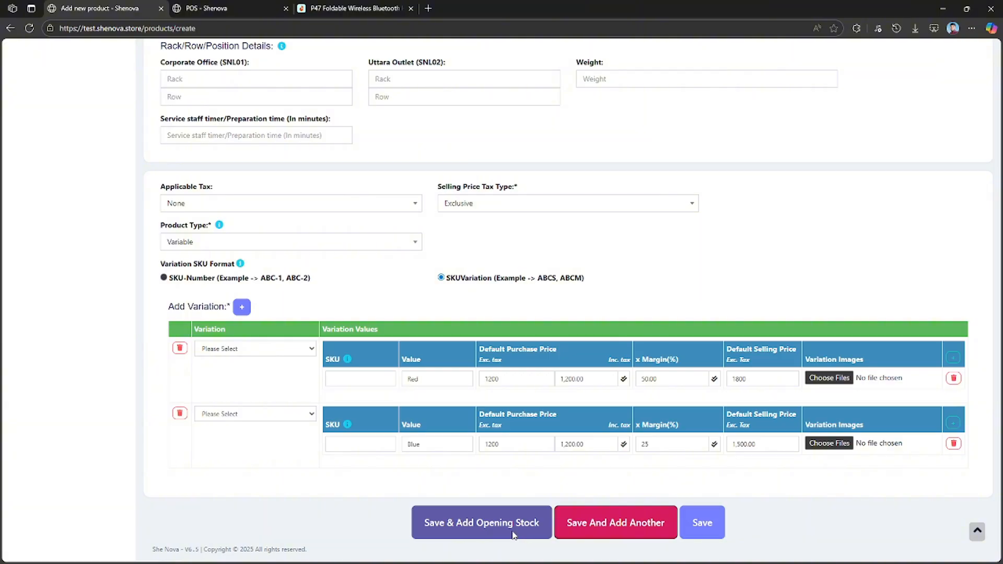
{"action": "left_click", "coordinate": [703, 525]}
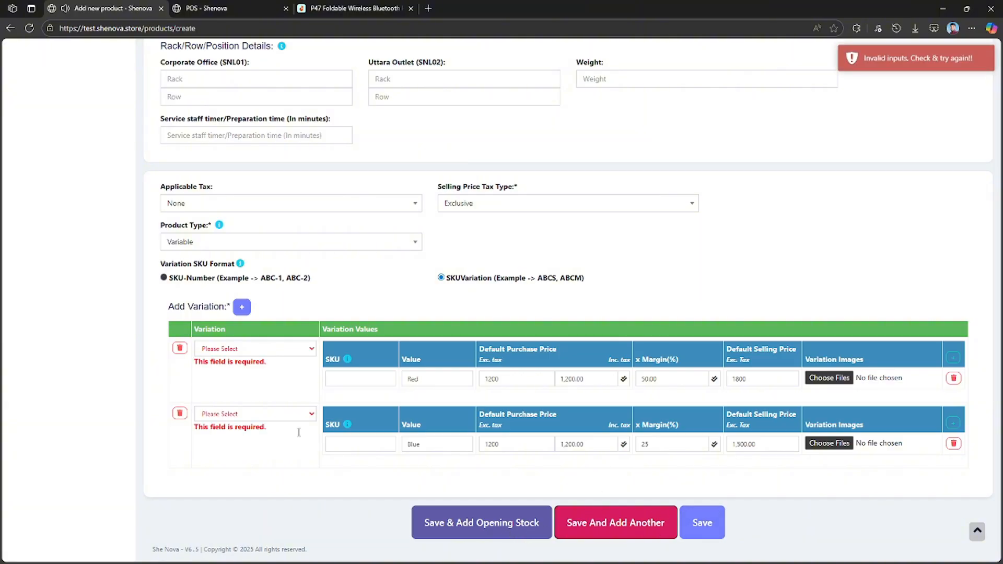
Set the first variation row to Color with the value White.
{"action": "left_click", "coordinate": [243, 351]}
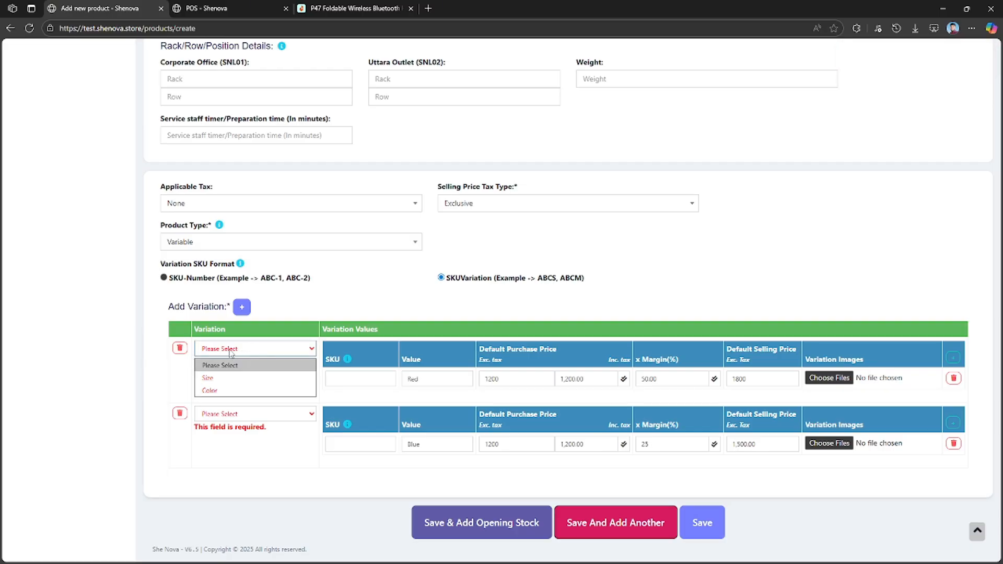
{"action": "scroll", "coordinate": [230, 356], "scroll_direction": "up", "scroll_amount": 15}
{"action": "scroll", "coordinate": [289, 362], "scroll_direction": "down", "scroll_amount": 10}
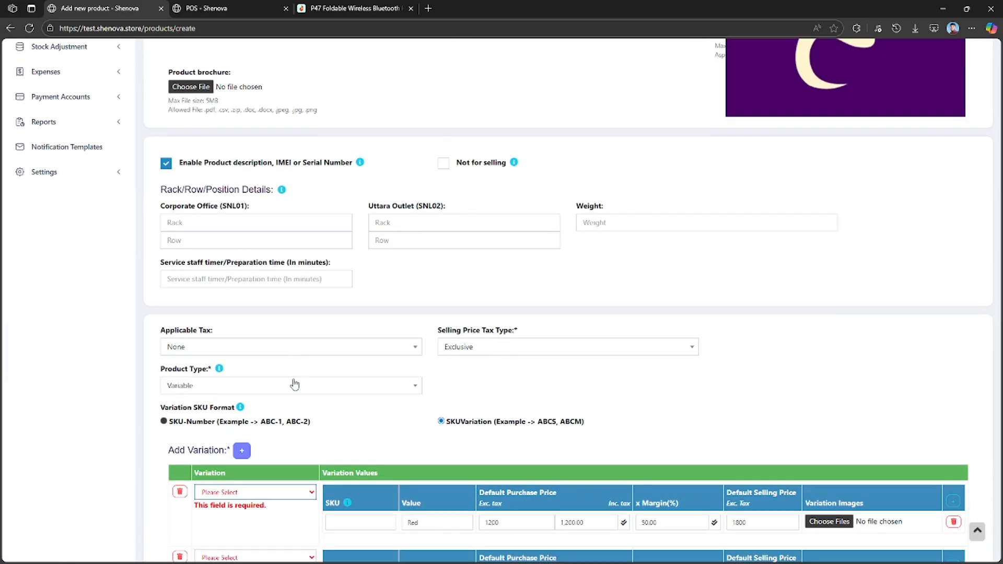
{"action": "left_click", "coordinate": [250, 350]}
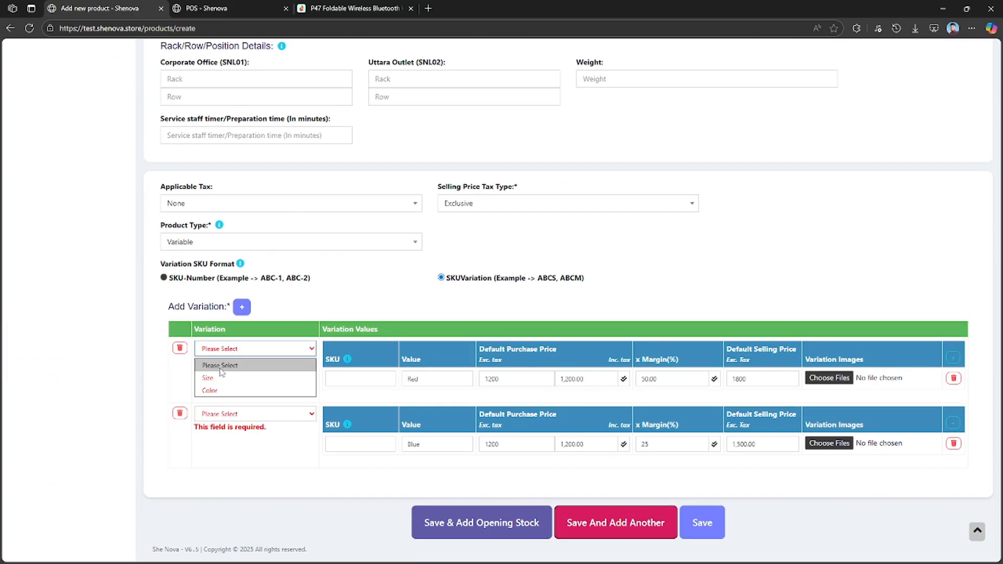
{"action": "left_click", "coordinate": [251, 391]}
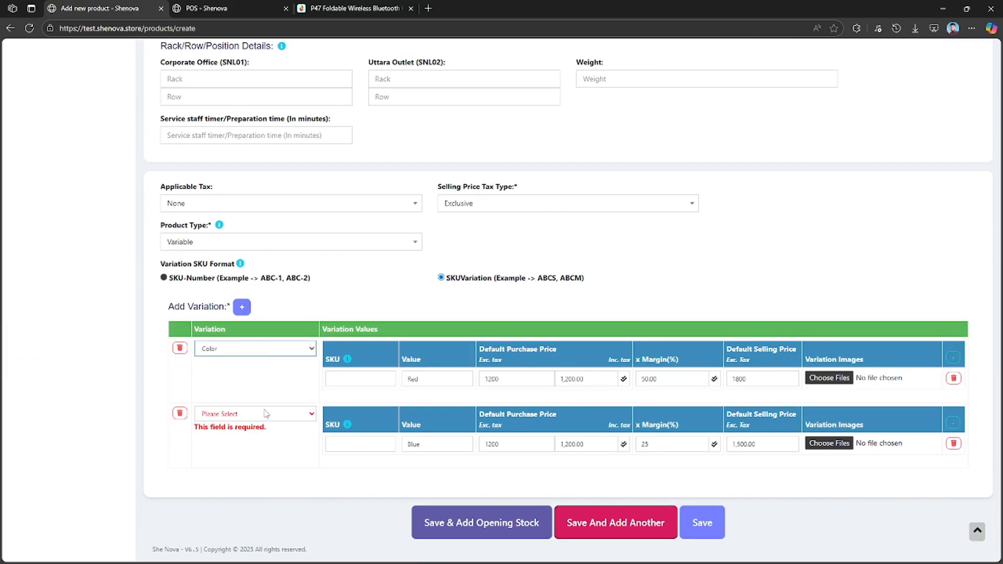
{"action": "left_click", "coordinate": [374, 403]}
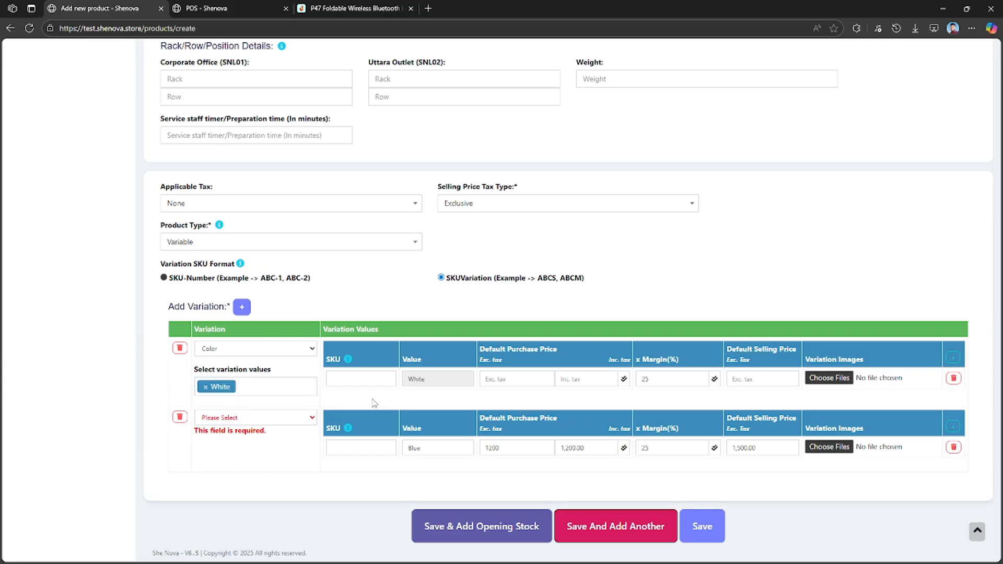
{"action": "double_click", "coordinate": [429, 381]}
Set the second variation row to Color with only the value Blue, and try to save the product.
{"action": "left_click", "coordinate": [246, 418]}
{"action": "left_click", "coordinate": [251, 445]}
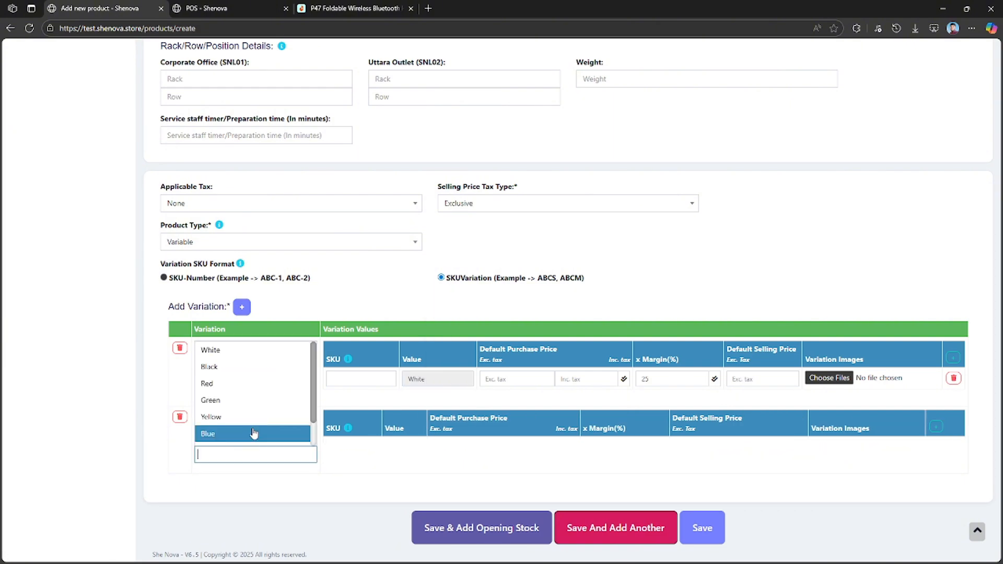
{"action": "left_click", "coordinate": [251, 417]}
{"action": "left_click", "coordinate": [248, 434]}
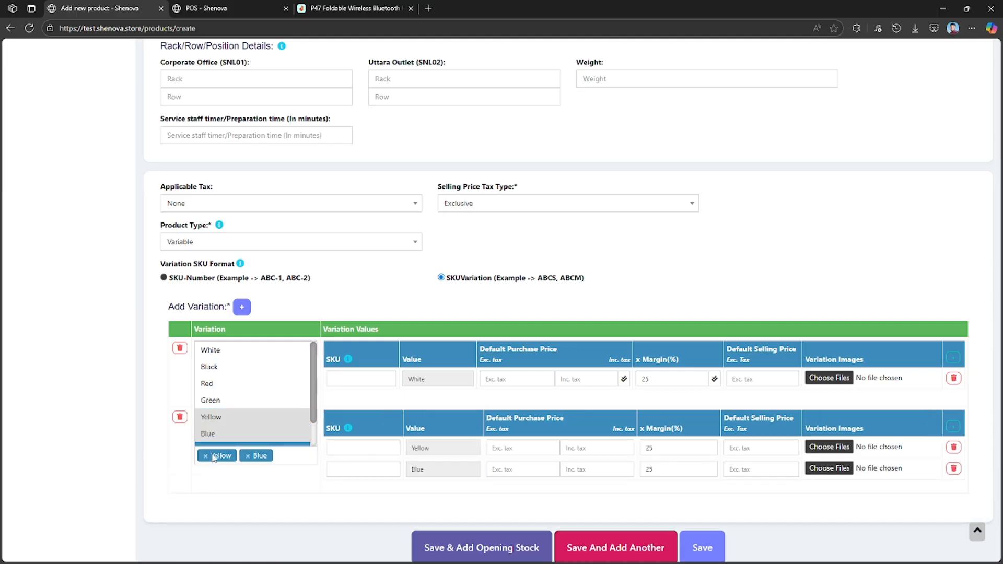
{"action": "left_click", "coordinate": [206, 456]}
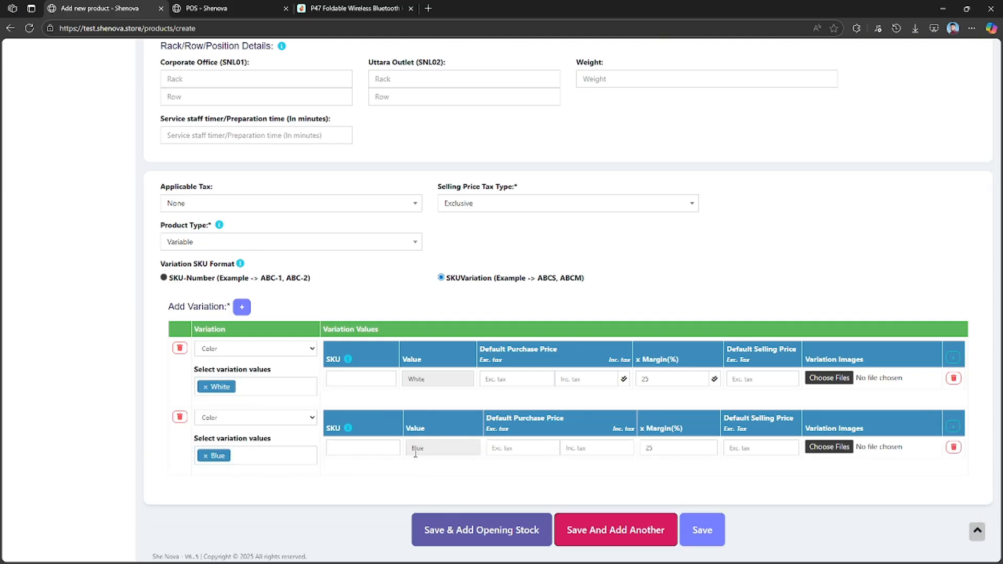
{"action": "scroll", "coordinate": [516, 447], "scroll_direction": "down", "scroll_amount": 1}
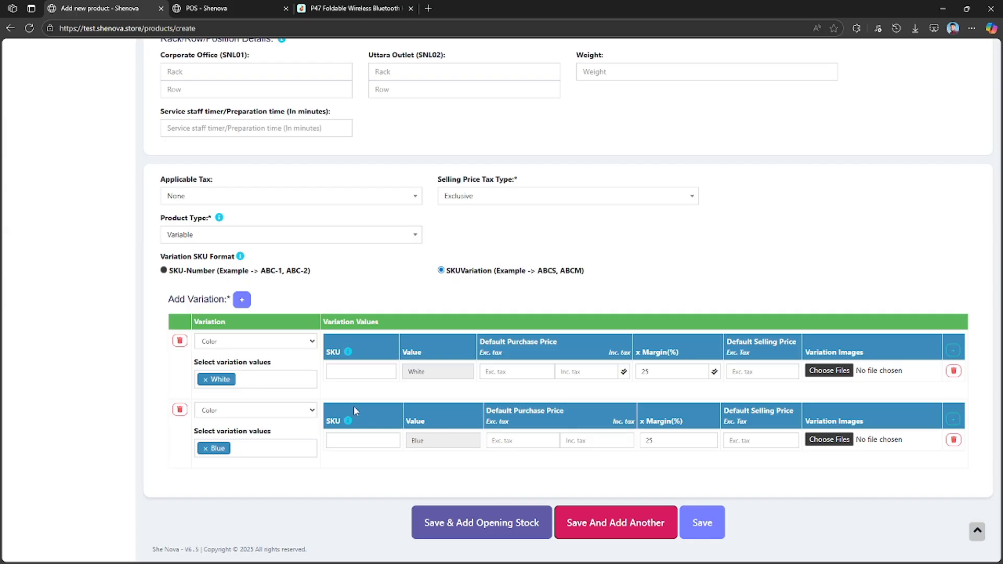
{"action": "left_click", "coordinate": [701, 522]}
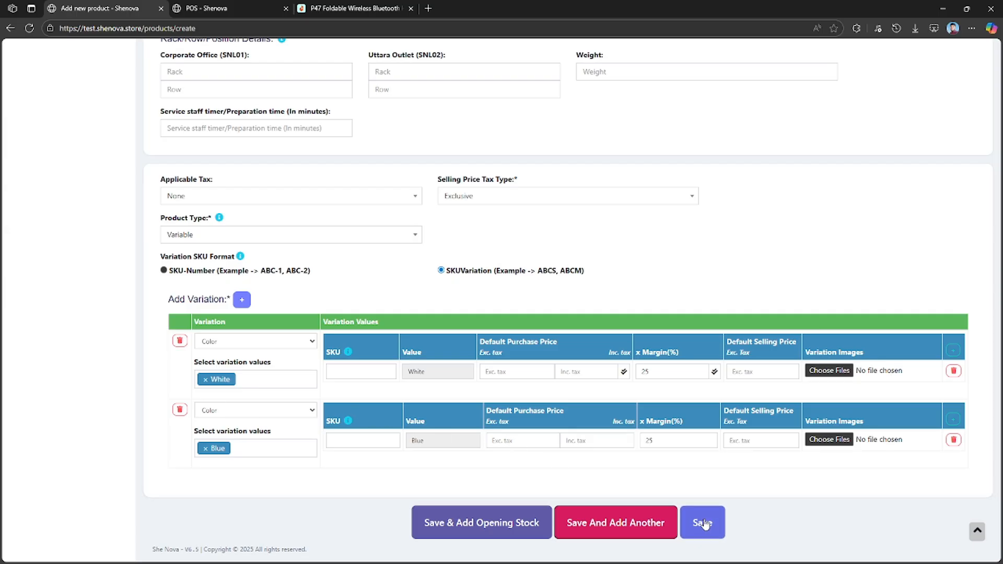
Set the purchase price excluding tax to 1200 for White and Blue, and the White variation's margin to 30%.
{"action": "left_click", "coordinate": [507, 372]}
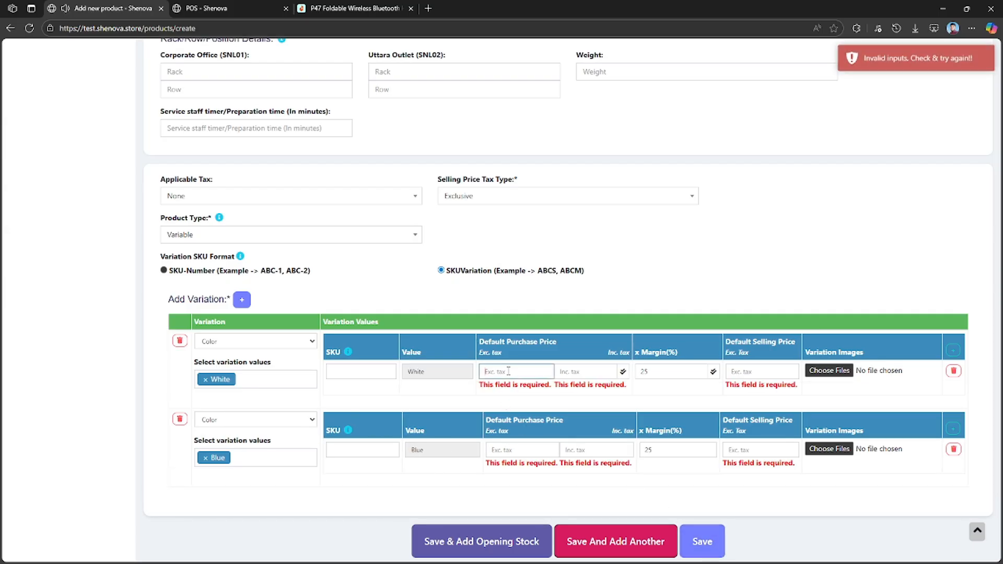
{"action": "type", "text": "1200"}
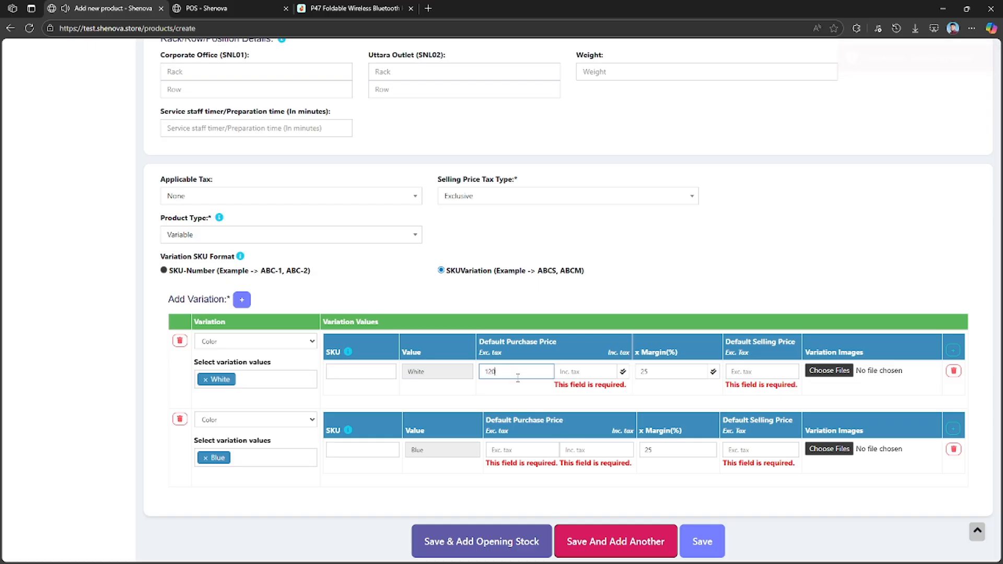
{"action": "left_click", "coordinate": [521, 449]}
{"action": "type", "text": "12"}
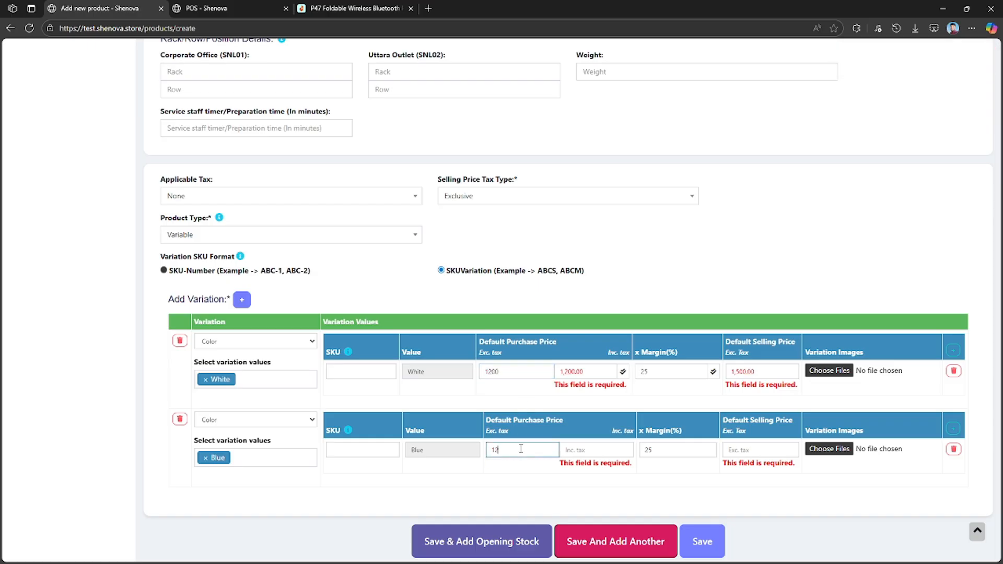
{"action": "type", "text": "00"}
{"action": "left_click", "coordinate": [738, 405]}
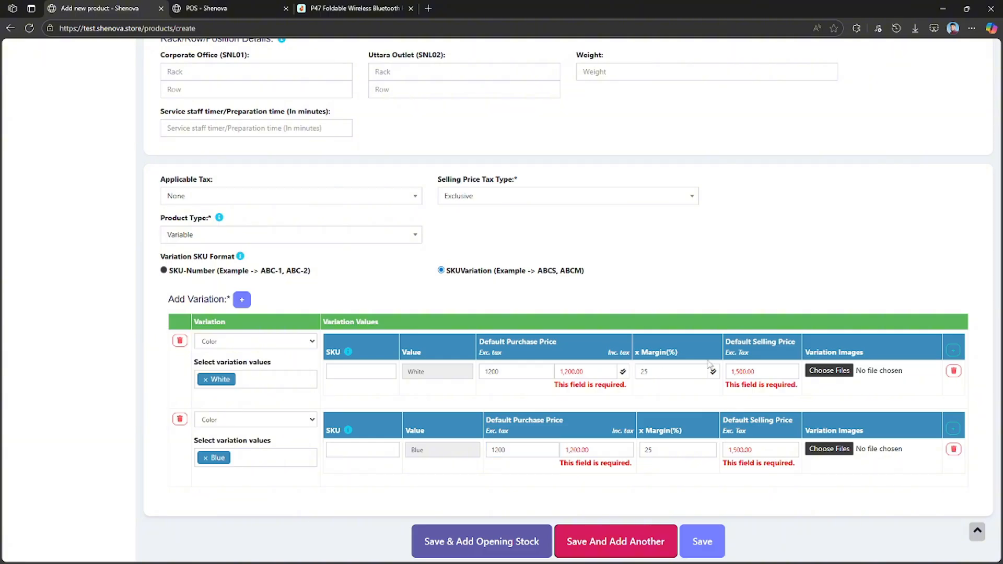
{"action": "left_click", "coordinate": [676, 373]}
{"action": "left_click", "coordinate": [661, 392]}
Save the product and search the product list for P47 Foldable Wireless Bluetooth Headphones with Stereo Sound and Headband Design.
{"action": "left_click", "coordinate": [703, 541]}
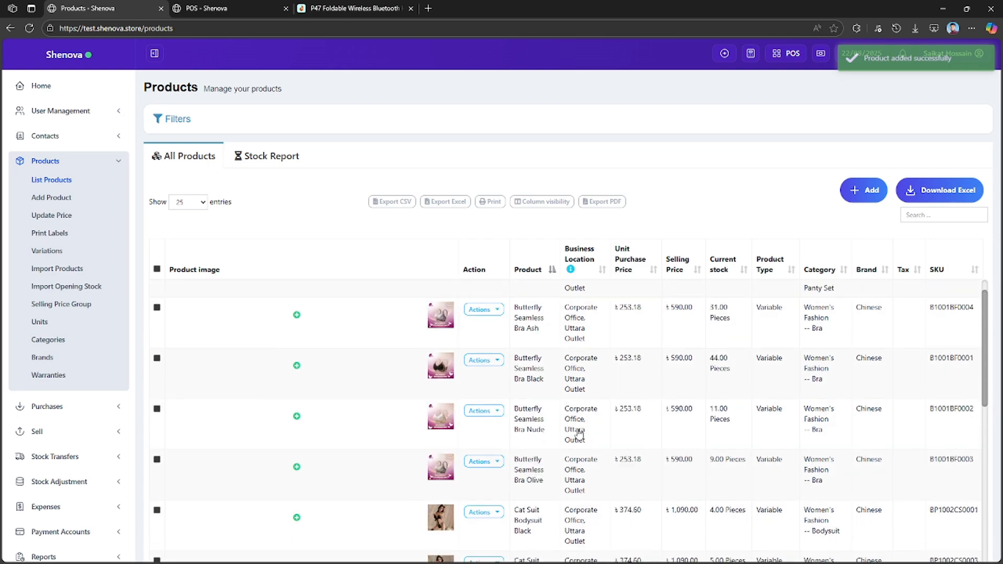
{"action": "left_click", "coordinate": [924, 216]}
{"action": "type", "text": "Product Quantity Subtotal Butterfly BP"}
{"action": "key", "text": "ctrl+a"}
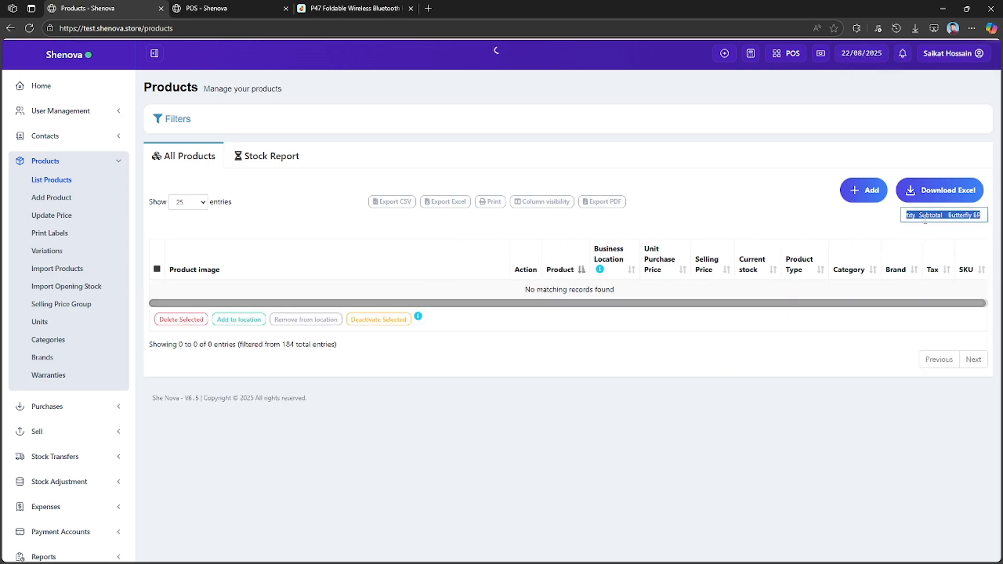
{"action": "key", "text": "super+v"}
{"action": "left_click", "coordinate": [871, 367]}
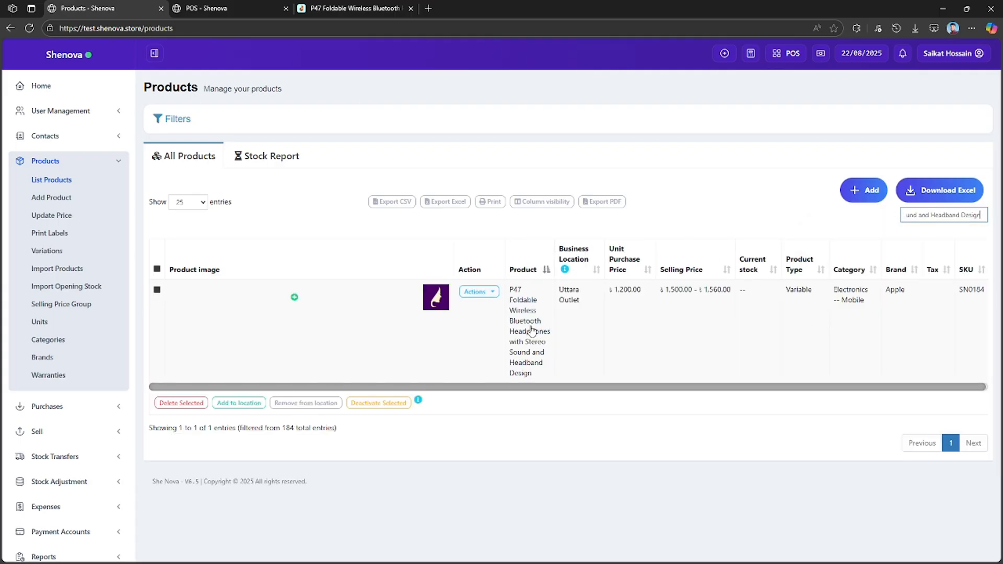
View the P47 headphones' product details, check the rack locations and variations, and close the details.
{"action": "left_click", "coordinate": [476, 291]}
{"action": "left_click", "coordinate": [491, 323]}
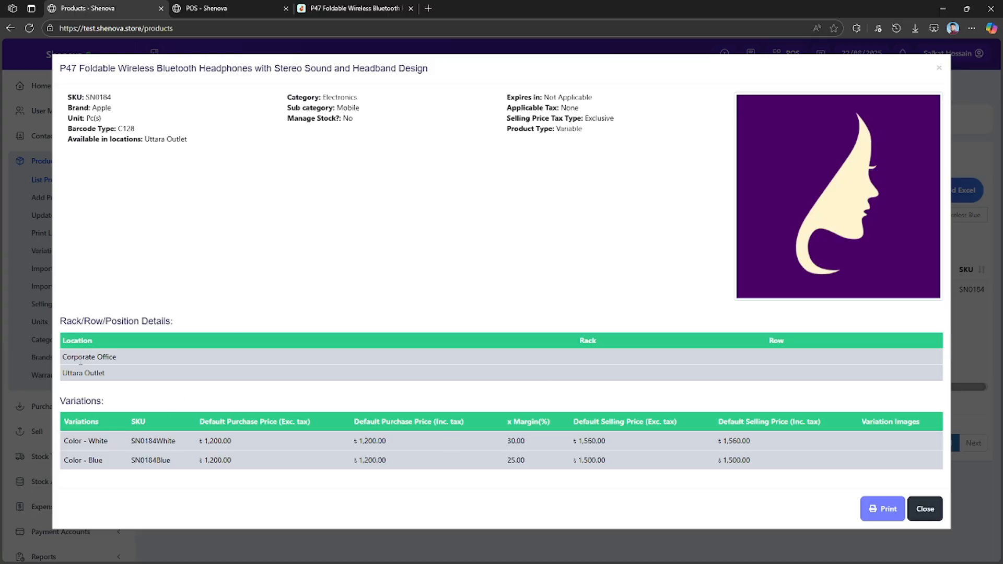
{"action": "left_click_drag", "start_coordinate": [79, 356], "coordinate": [709, 397]}
{"action": "left_click", "coordinate": [858, 376]}
{"action": "left_click", "coordinate": [931, 509]}
Generate a label preview for the White and Blue P47 headphones using the Shenova Product Lavel, 45mm x 35mm barcode setting.
{"action": "left_click", "coordinate": [478, 292]}
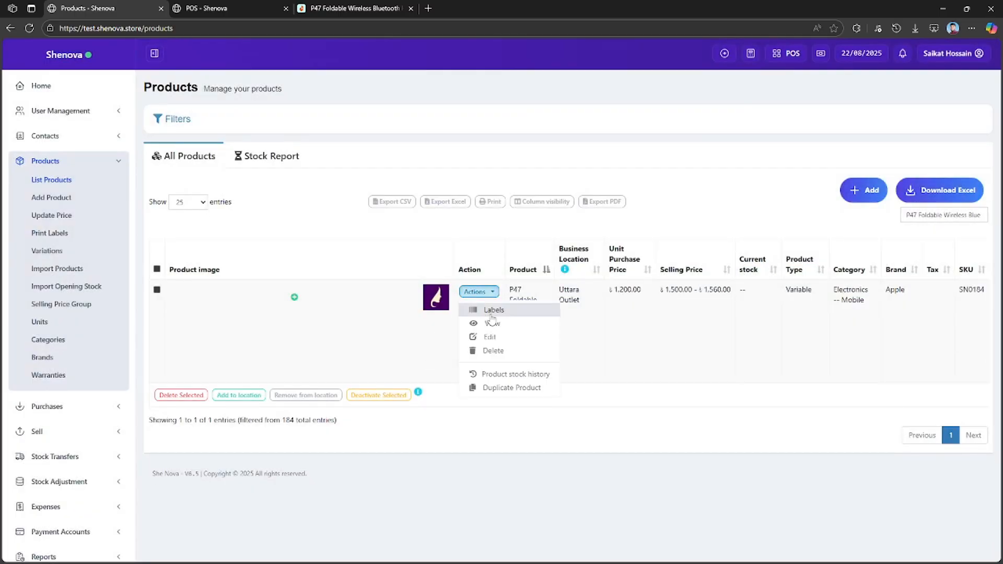
{"action": "left_click", "coordinate": [495, 310]}
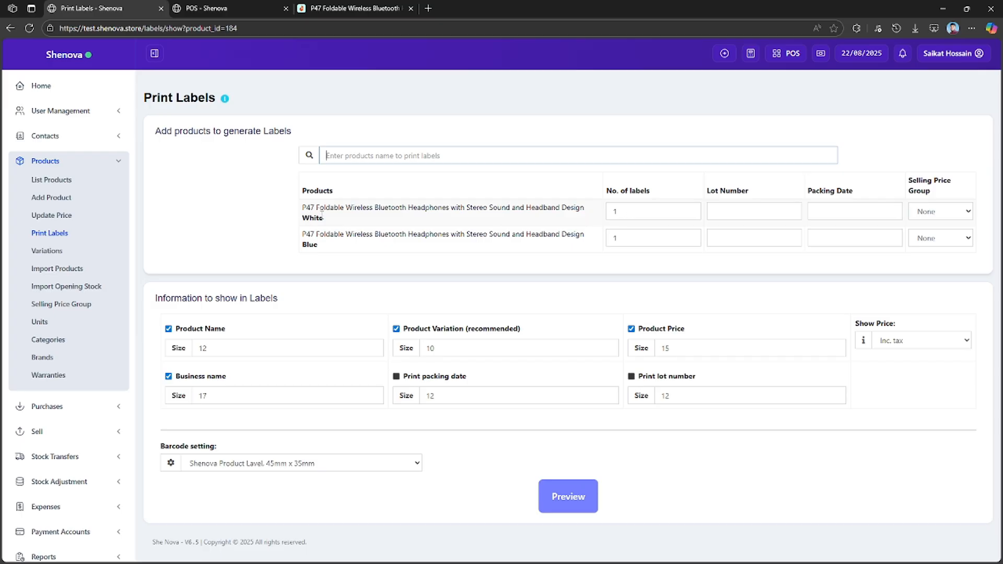
{"action": "left_click", "coordinate": [319, 237]}
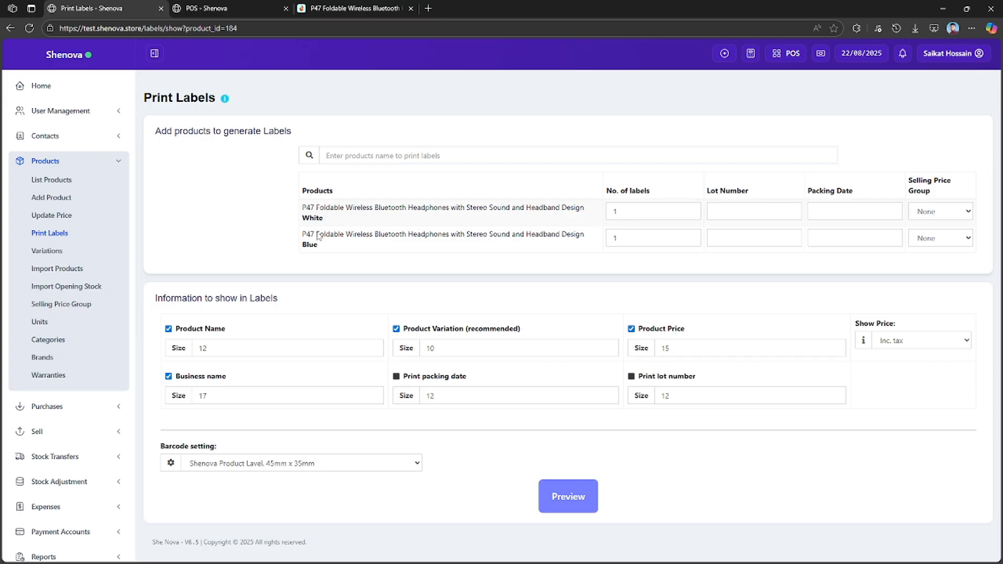
{"action": "left_click", "coordinate": [626, 211]}
{"action": "key", "text": "Tab"}
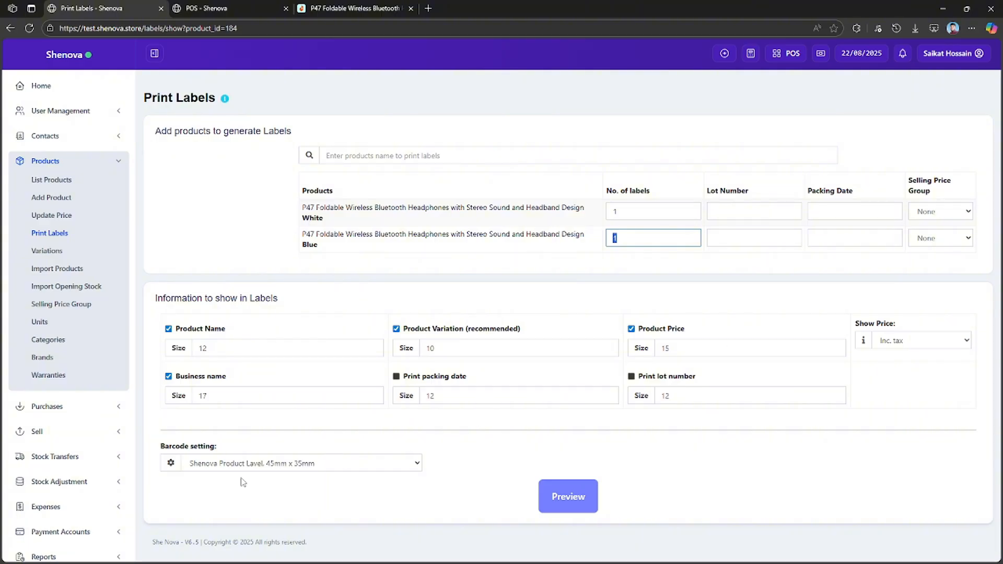
{"action": "left_click", "coordinate": [230, 465]}
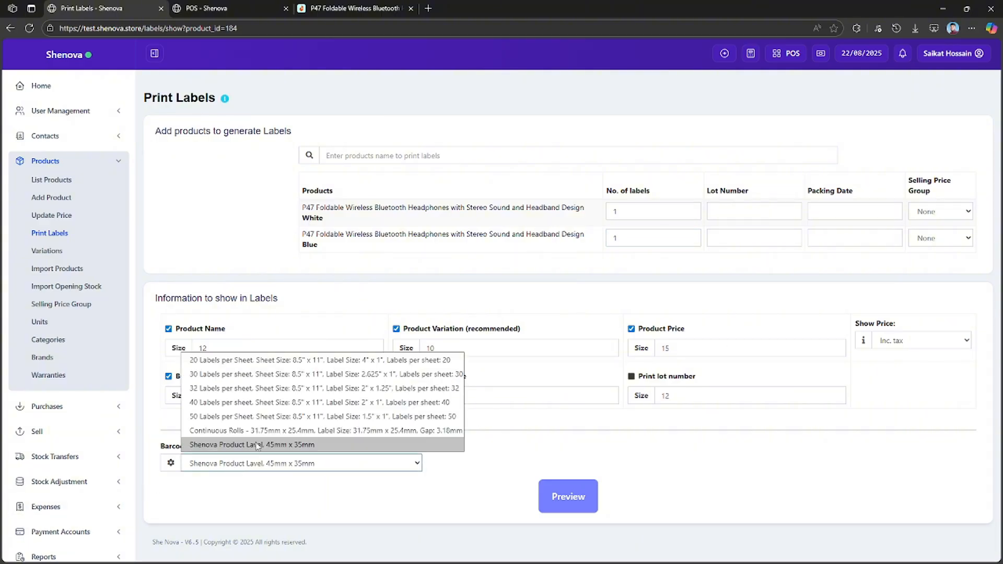
{"action": "left_click", "coordinate": [374, 490]}
{"action": "left_click", "coordinate": [568, 497]}
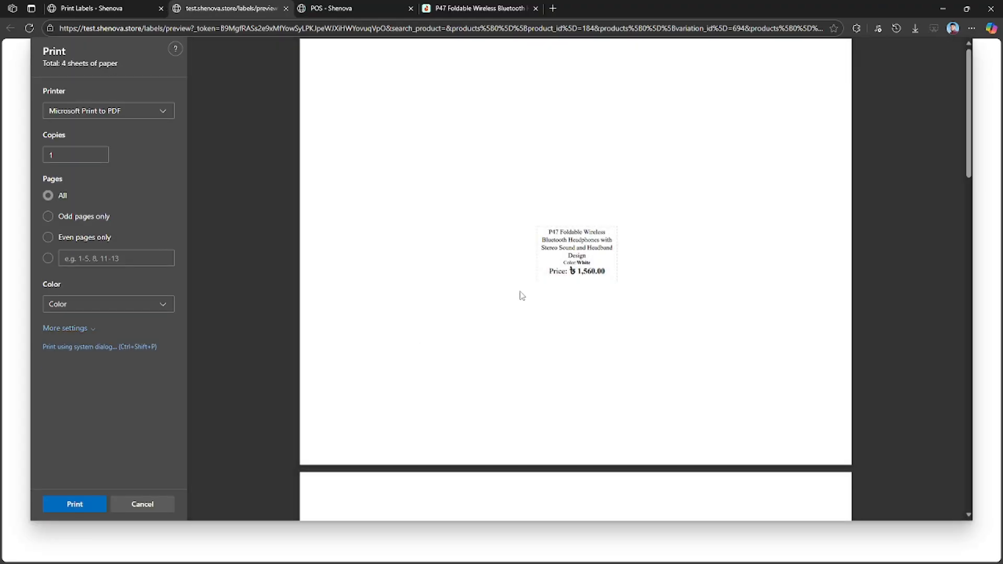
Examine the product name, color and price on the previewed labels, and cancel printing.
{"action": "scroll", "coordinate": [514, 331], "scroll_direction": "down", "scroll_amount": 4}
{"action": "scroll", "coordinate": [515, 331], "scroll_direction": "up", "scroll_amount": 4}
{"action": "left_click_drag", "start_coordinate": [542, 241], "coordinate": [577, 271]}
{"action": "scroll", "coordinate": [578, 345], "scroll_direction": "down", "scroll_amount": 5}
{"action": "scroll", "coordinate": [578, 347], "scroll_direction": "down", "scroll_amount": 10}
{"action": "scroll", "coordinate": [583, 338], "scroll_direction": "up", "scroll_amount": 5}
{"action": "scroll", "coordinate": [584, 337], "scroll_direction": "up", "scroll_amount": 10}
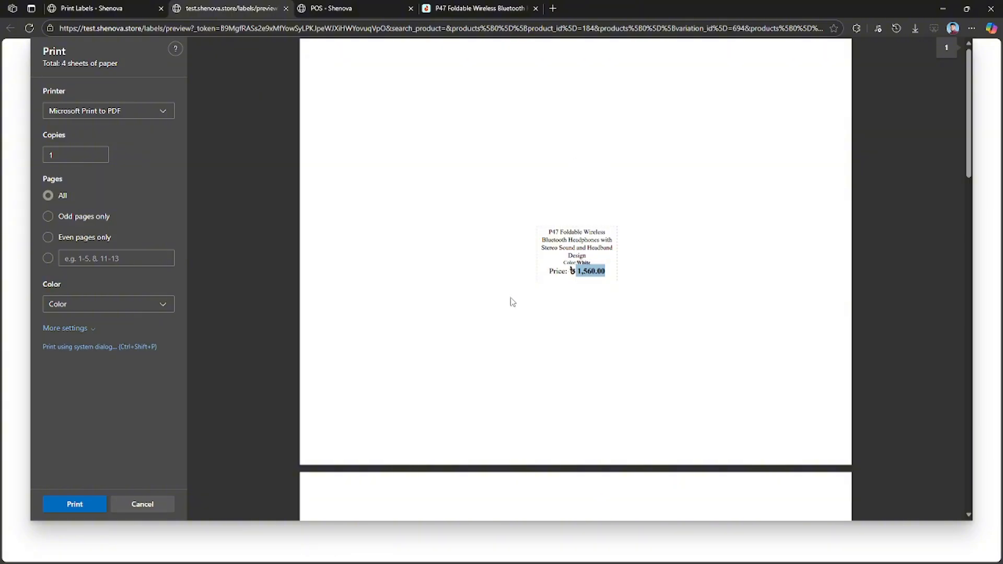
{"action": "left_click", "coordinate": [142, 504]}
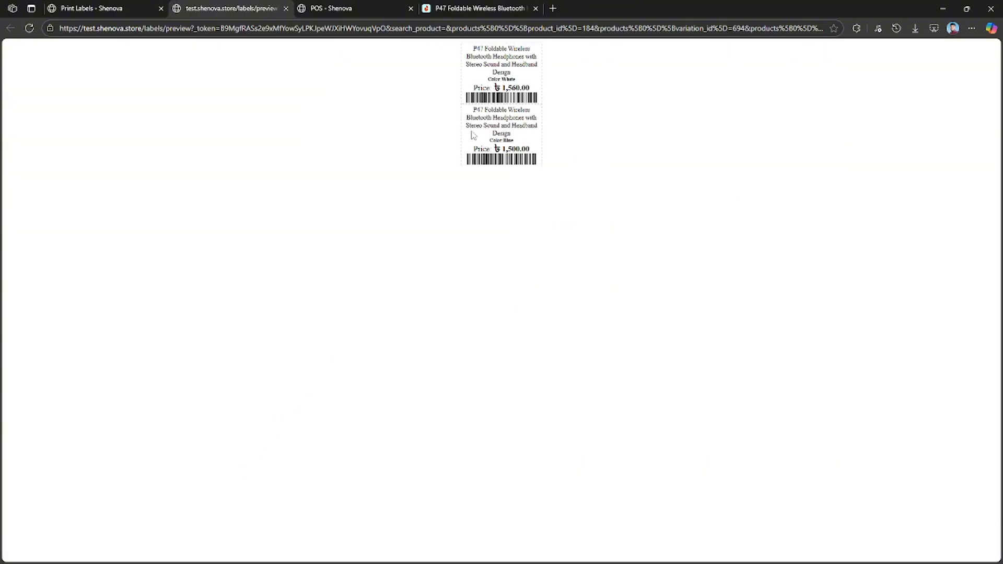
Preview the labels with the 20 Labels per Sheet setting without printing, and restore the Shenova Product Lavel, 45mm x 35mm setting.
{"action": "left_click", "coordinate": [112, 6]}
{"action": "left_click", "coordinate": [331, 463]}
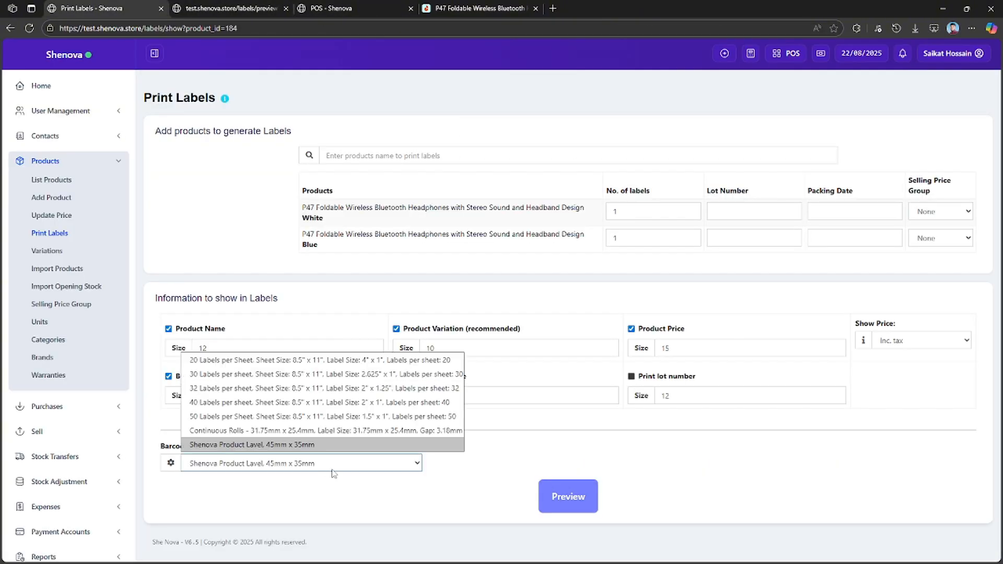
{"action": "left_click", "coordinate": [325, 361]}
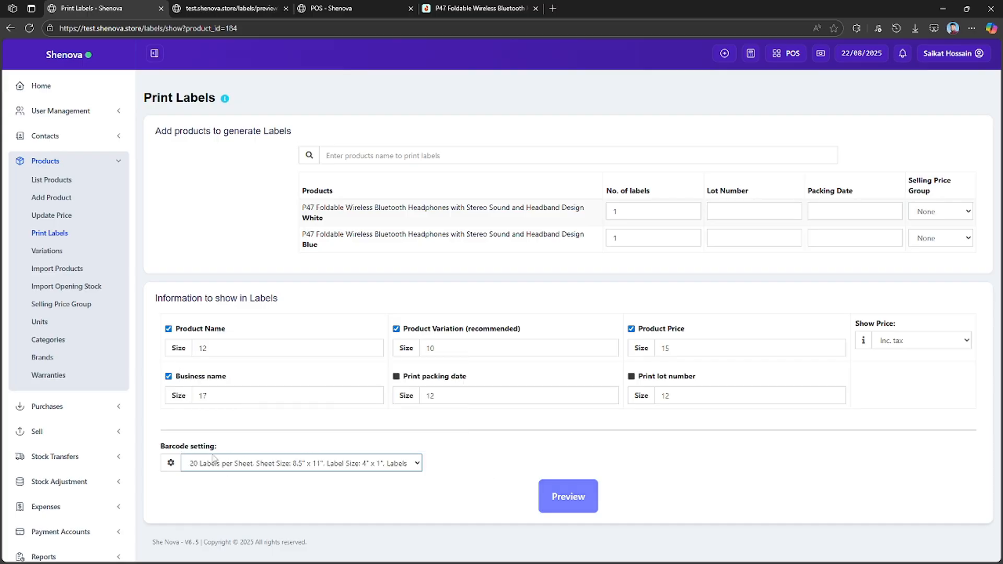
{"action": "left_click", "coordinate": [575, 503]}
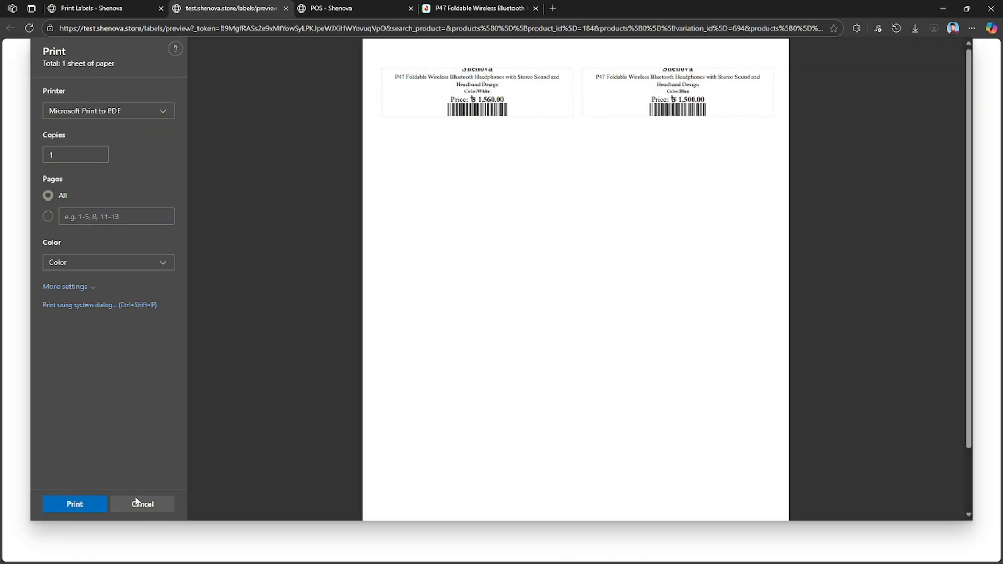
{"action": "left_click", "coordinate": [137, 503]}
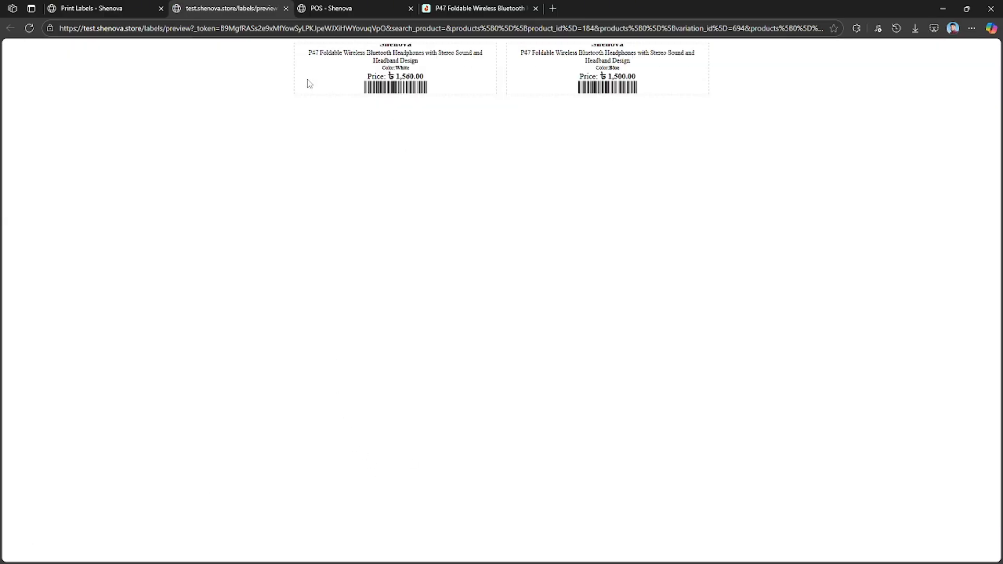
{"action": "left_click", "coordinate": [286, 8]}
{"action": "left_click", "coordinate": [384, 465]}
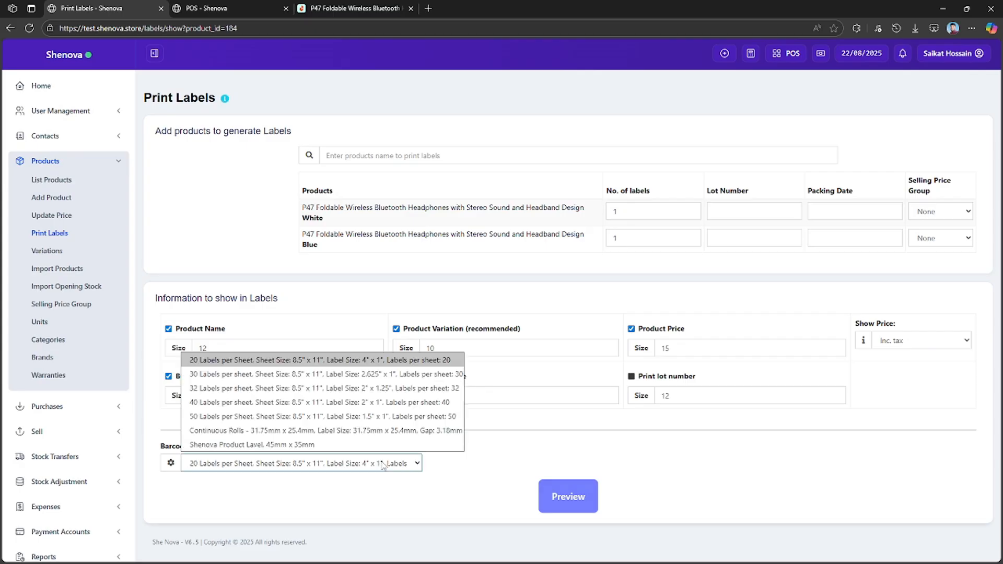
{"action": "left_click", "coordinate": [322, 445]}
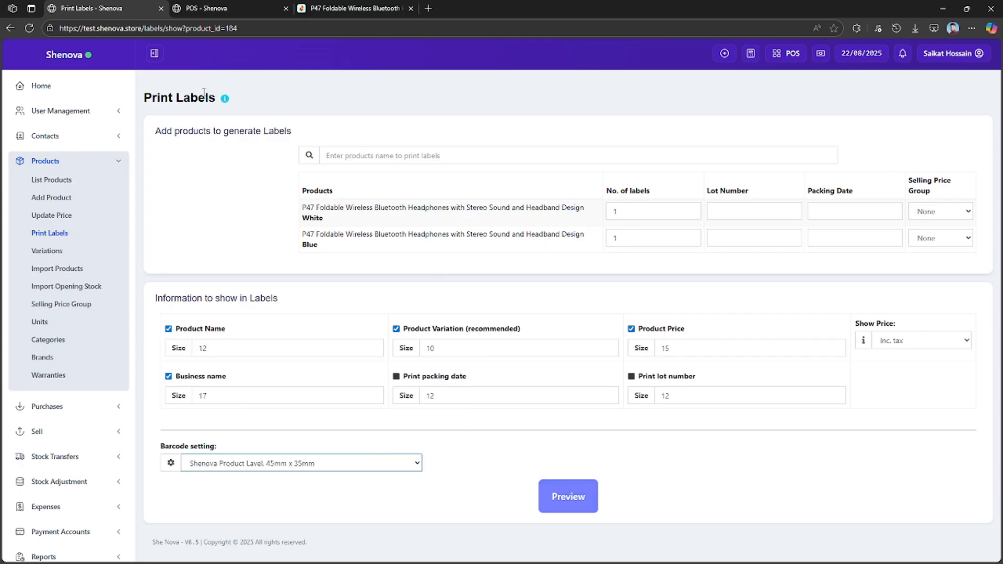
Find the P47 headphones in the product list, look over its edit form, and return to the list without changes.
{"action": "left_click", "coordinate": [57, 181]}
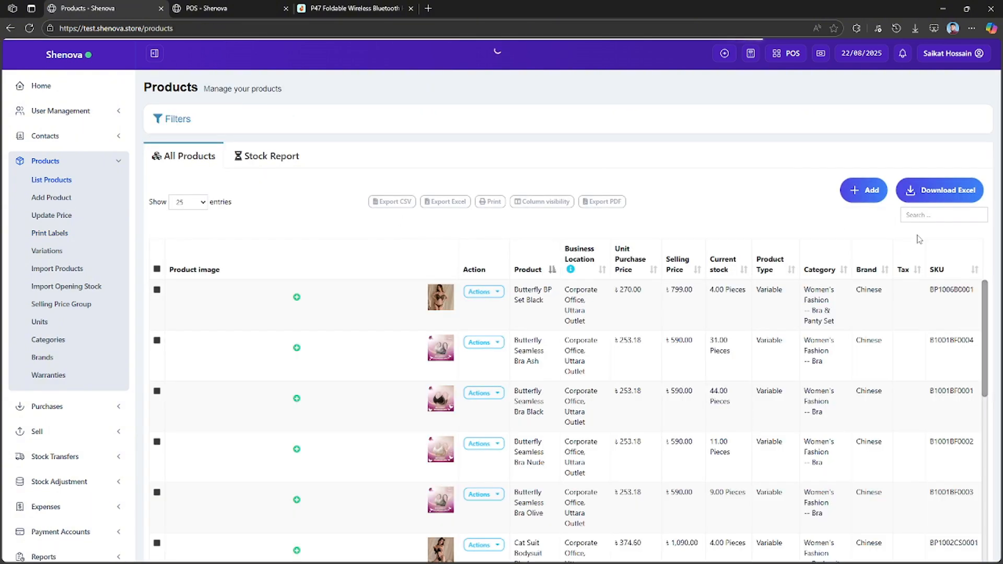
{"action": "left_click", "coordinate": [924, 215]}
{"action": "key", "text": "ctrl+v"}
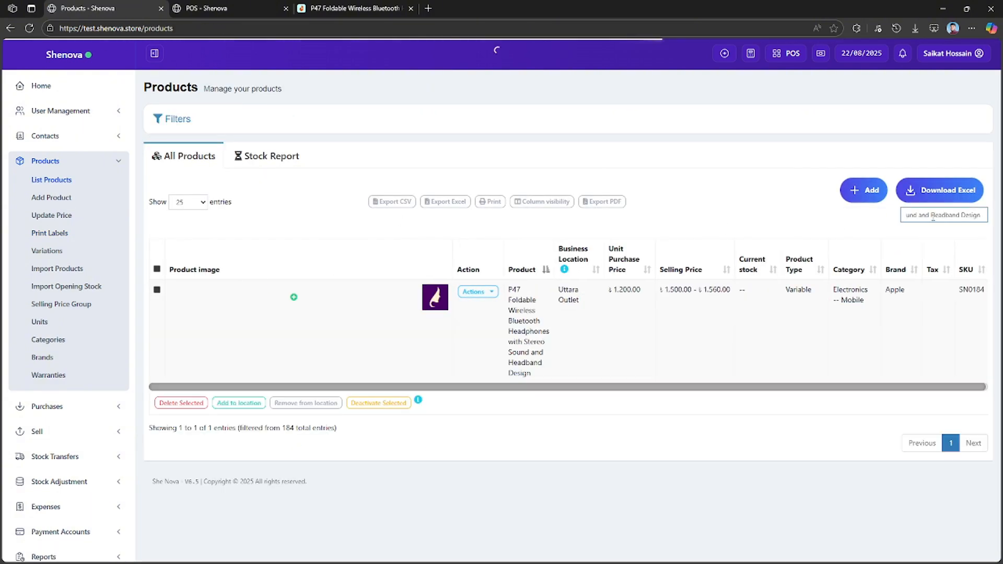
{"action": "left_click", "coordinate": [479, 292]}
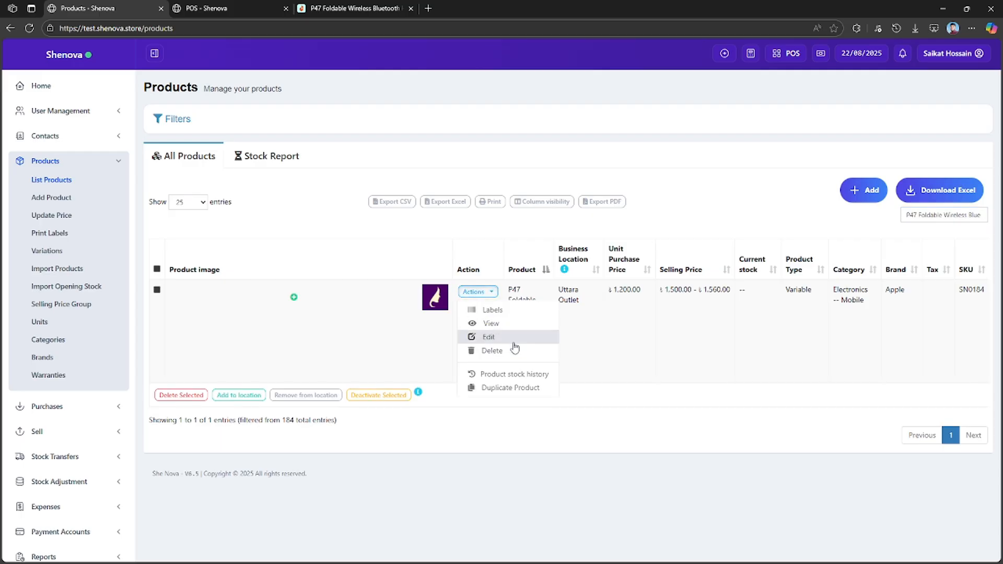
{"action": "left_click", "coordinate": [502, 340]}
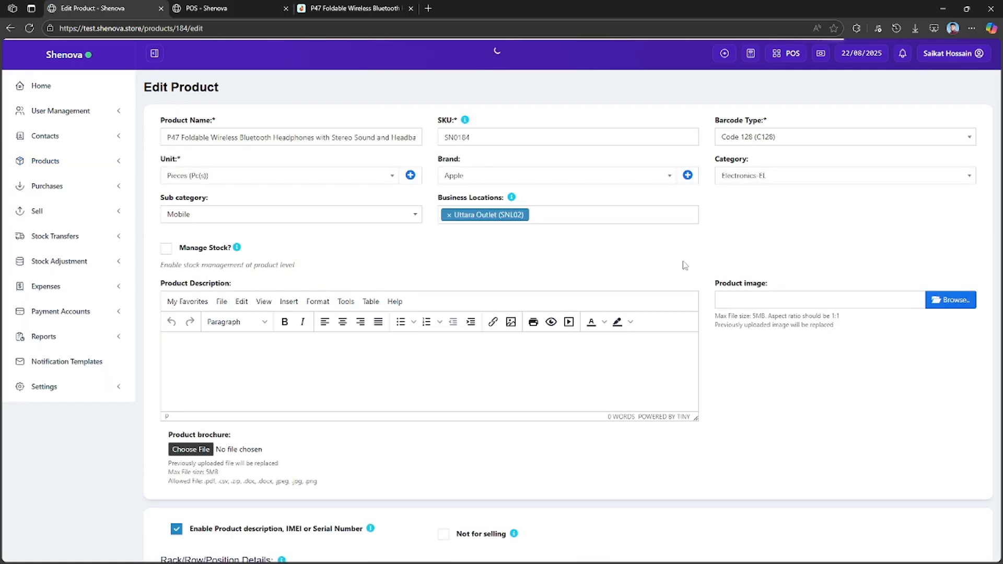
{"action": "scroll", "coordinate": [721, 341], "scroll_direction": "down", "scroll_amount": 7}
{"action": "scroll", "coordinate": [711, 342], "scroll_direction": "up", "scroll_amount": 7}
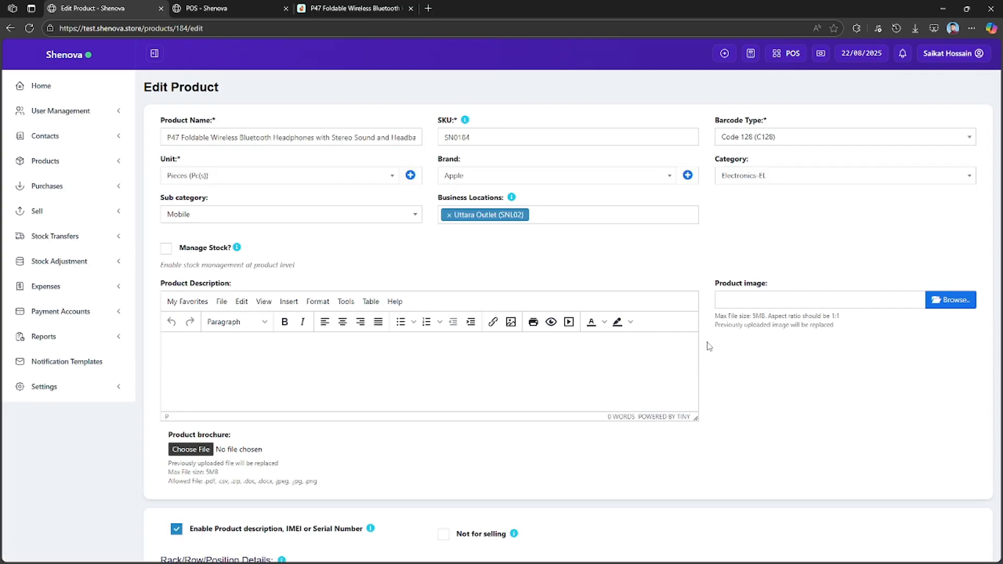
{"action": "left_click", "coordinate": [10, 27]}
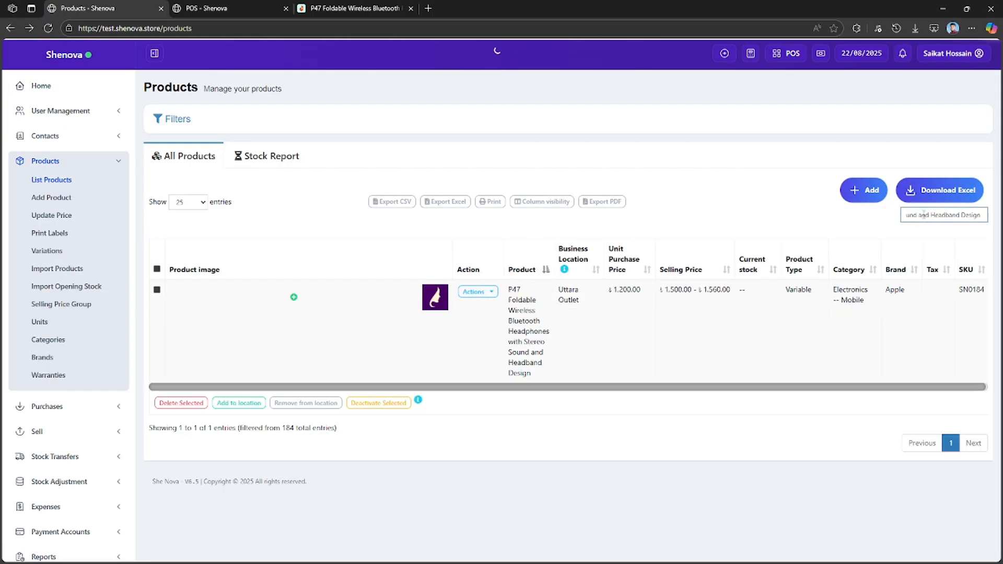
Expand the P47 headphones' rack location details and review its product stock history for quantities out and current stock.
{"action": "left_click", "coordinate": [477, 291]}
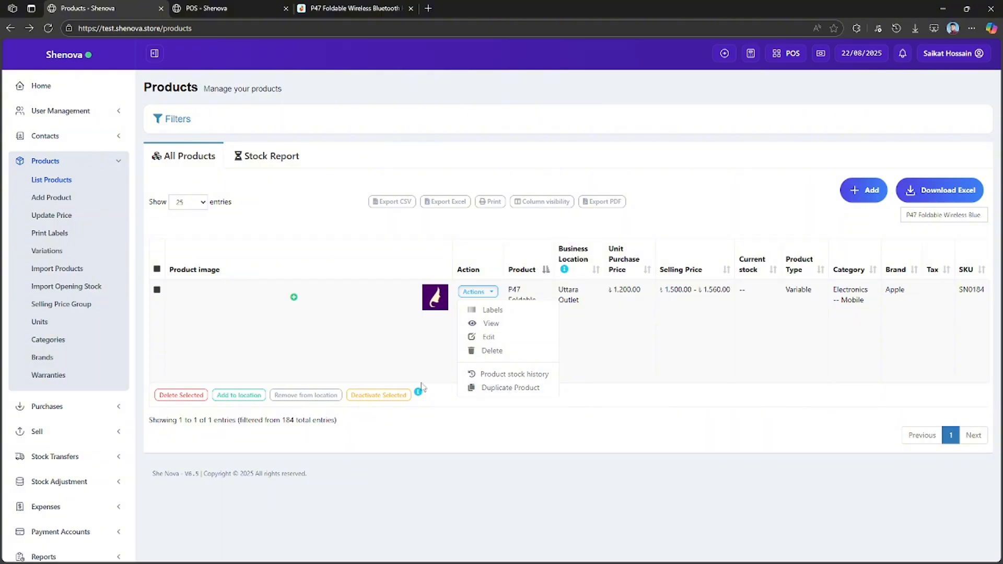
{"action": "left_click", "coordinate": [294, 299]}
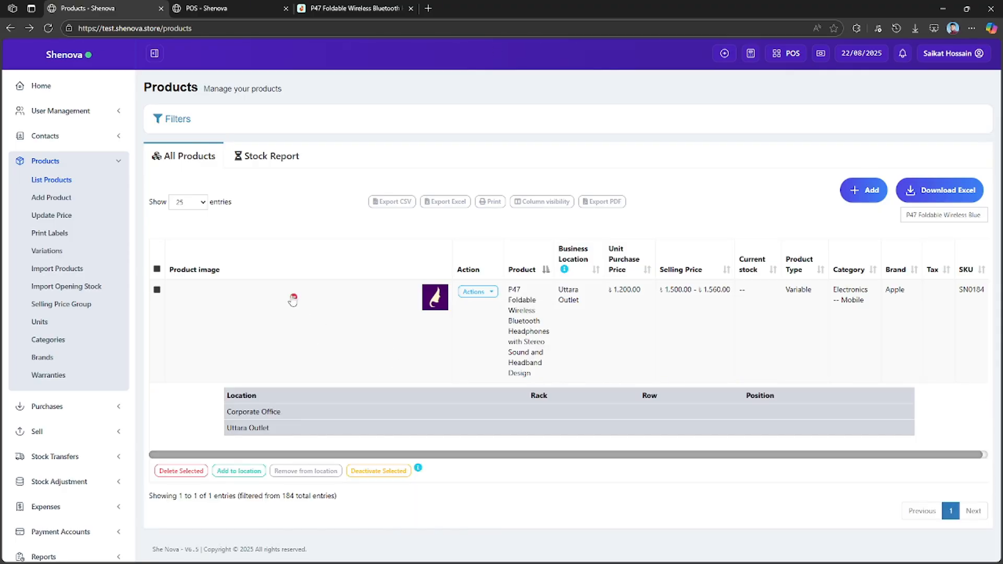
{"action": "left_click", "coordinate": [481, 294]}
{"action": "left_click", "coordinate": [514, 374]}
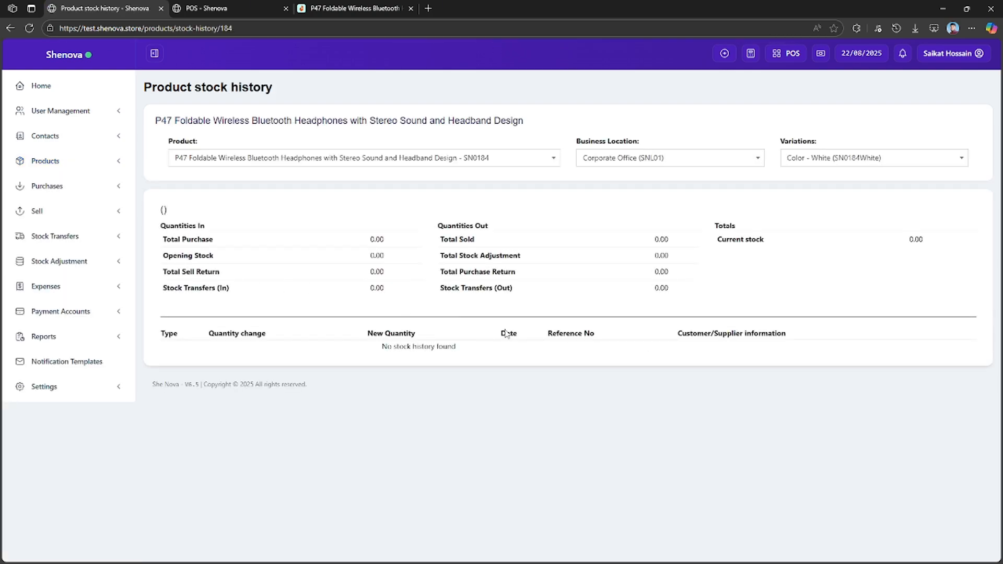
{"action": "left_click_drag", "start_coordinate": [700, 292], "coordinate": [587, 289]}
{"action": "left_click", "coordinate": [845, 296]}
{"action": "left_click_drag", "start_coordinate": [936, 247], "coordinate": [860, 240]}
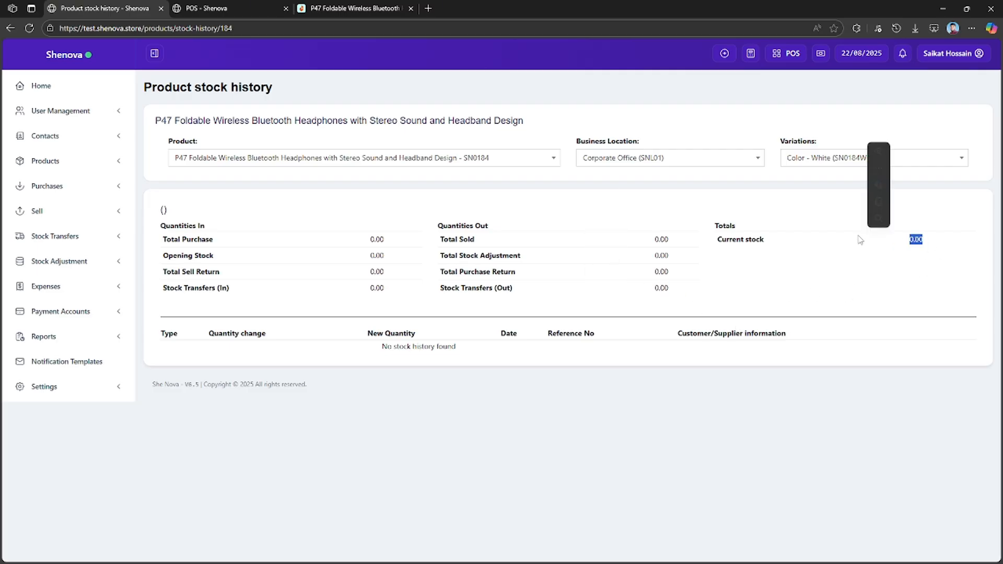
{"action": "left_click", "coordinate": [798, 442]}
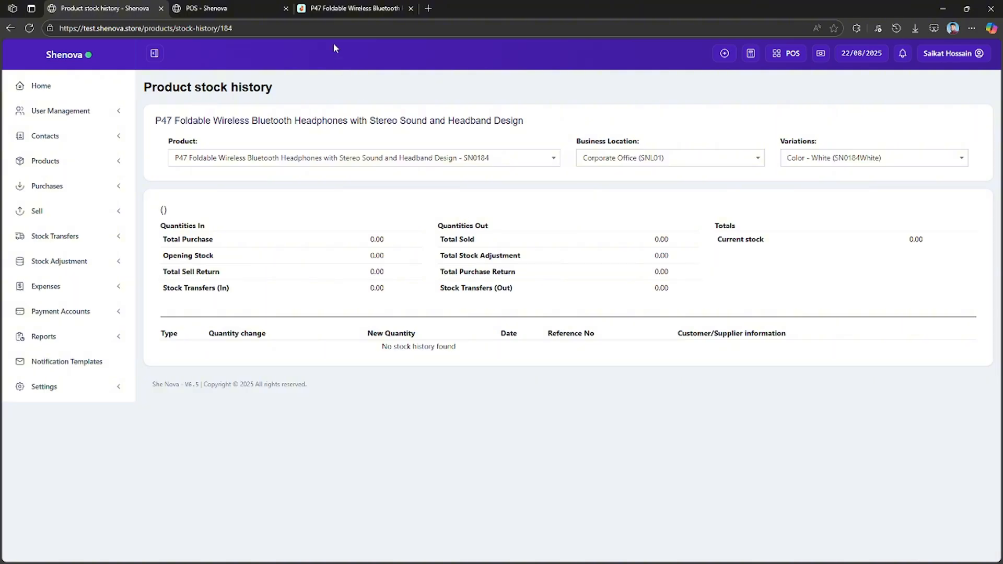
Search the POS sale screen for P47 Foldable Wireless Bluetooth Headphones with Stereo Sound and Headband Design.
{"action": "left_click", "coordinate": [206, 9]}
{"action": "left_click", "coordinate": [441, 98]}
{"action": "type", "text": "P47 Foldable Wireless Bluetooth Headphones with Stereo Sound and Headband Design"}
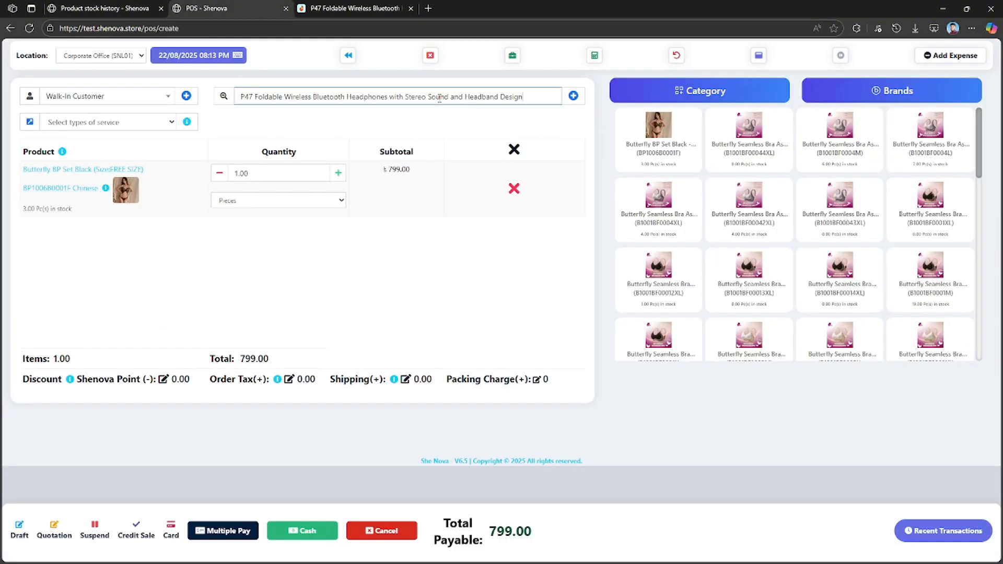
{"action": "key", "text": "Return"}
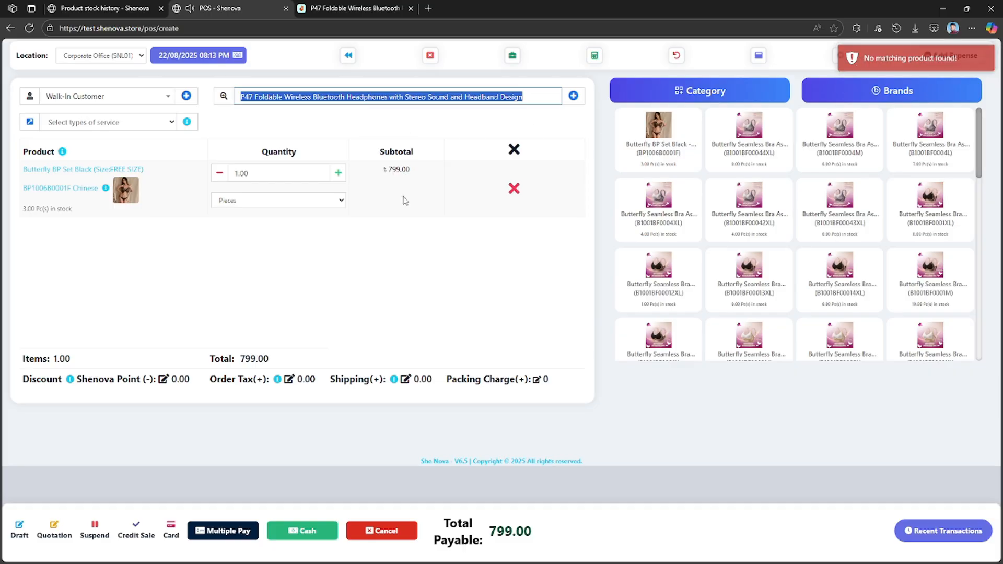
{"action": "left_click", "coordinate": [401, 286]}
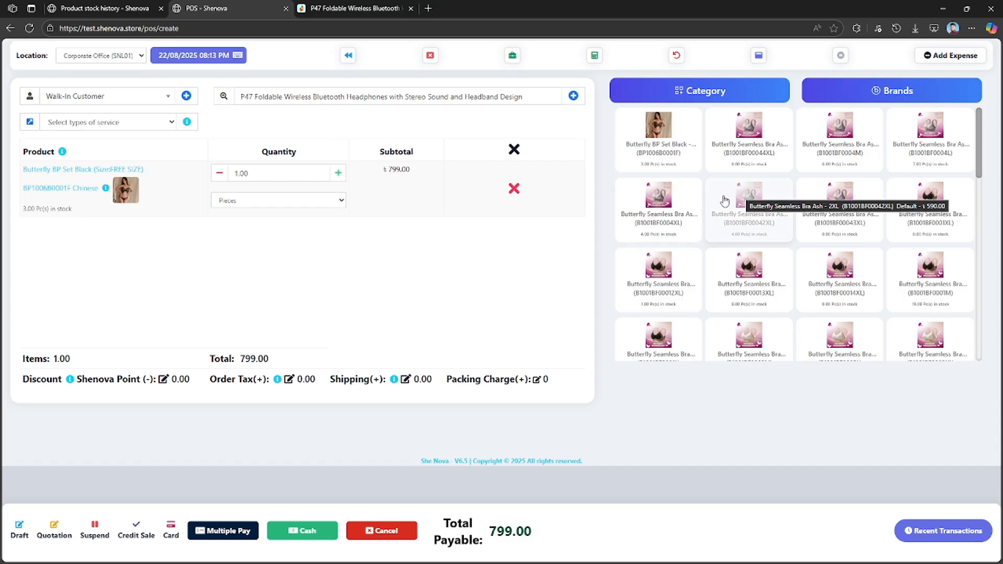
Return to the product list, find the P47 headphones, and view its product details.
{"action": "left_click", "coordinate": [113, 8]}
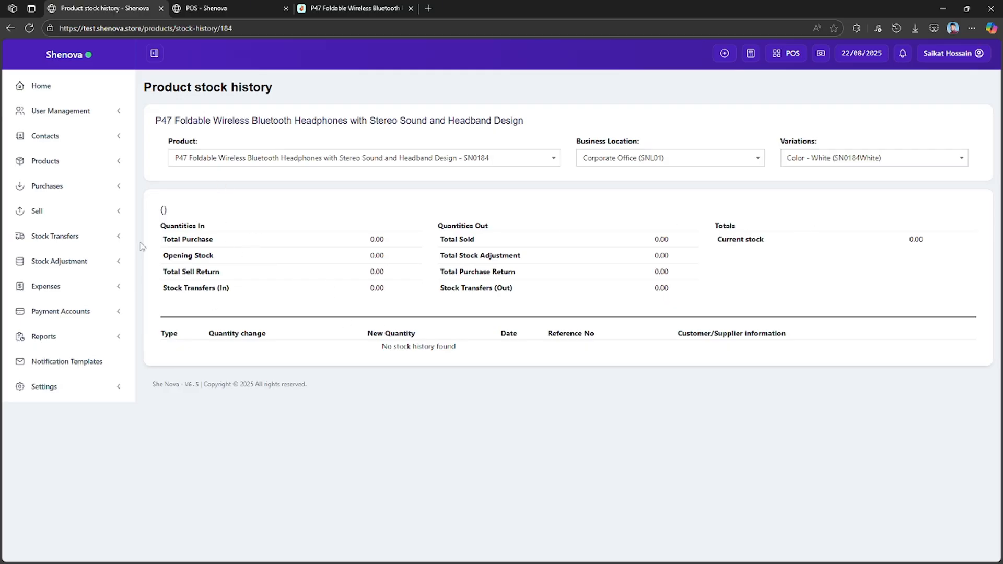
{"action": "left_click", "coordinate": [58, 162]}
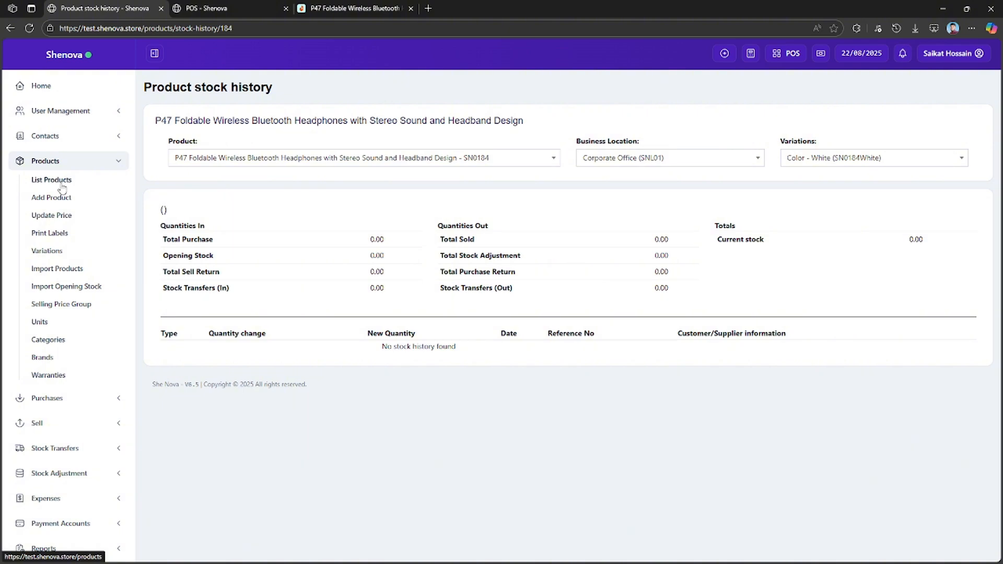
{"action": "left_click", "coordinate": [59, 181]}
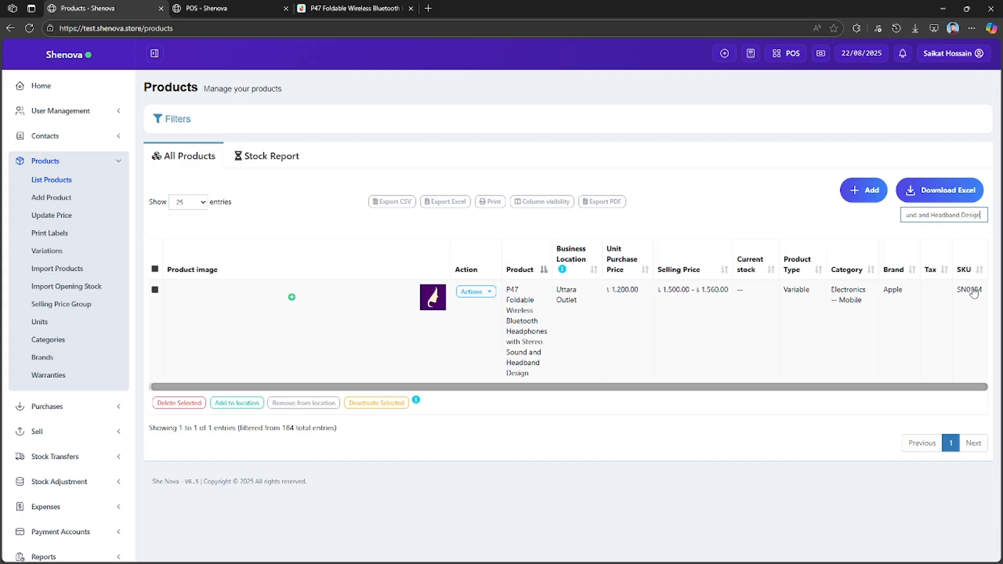
{"action": "left_click", "coordinate": [974, 293]}
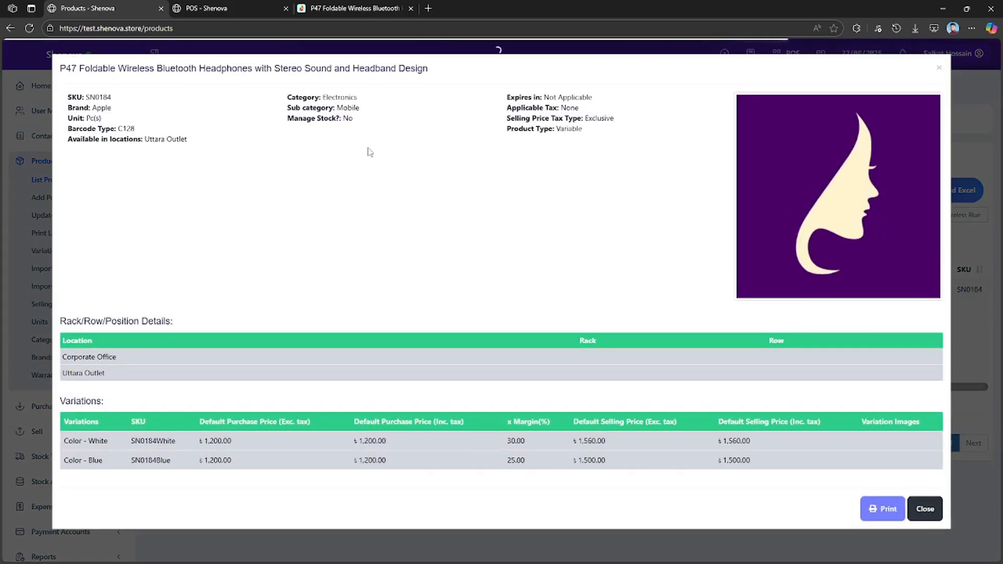
Copy the headphones' SKU SN0184 from the product details and search for it on the POS sale screen.
{"action": "double_click", "coordinate": [98, 98]}
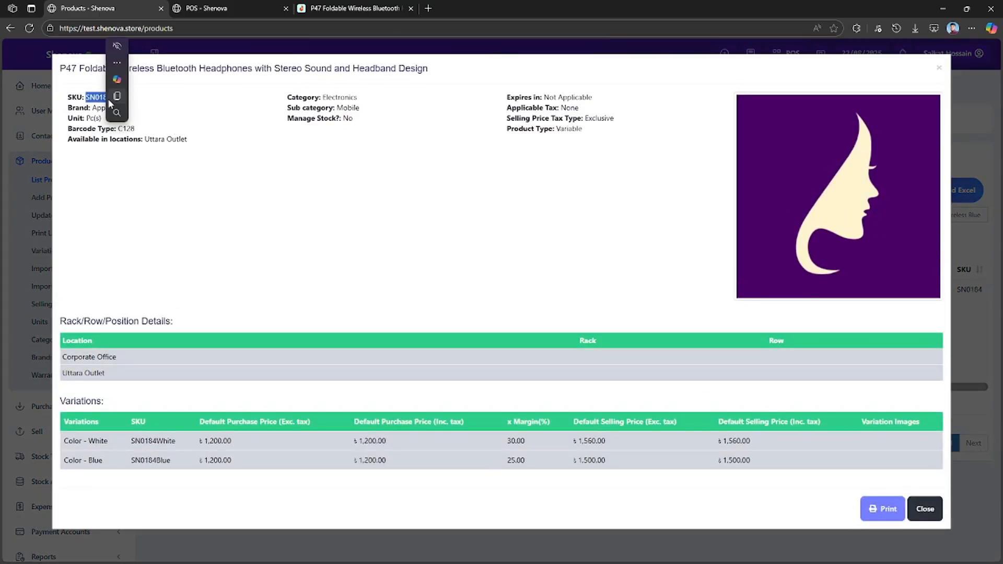
{"action": "left_click", "coordinate": [116, 97]}
{"action": "left_click", "coordinate": [246, 231]}
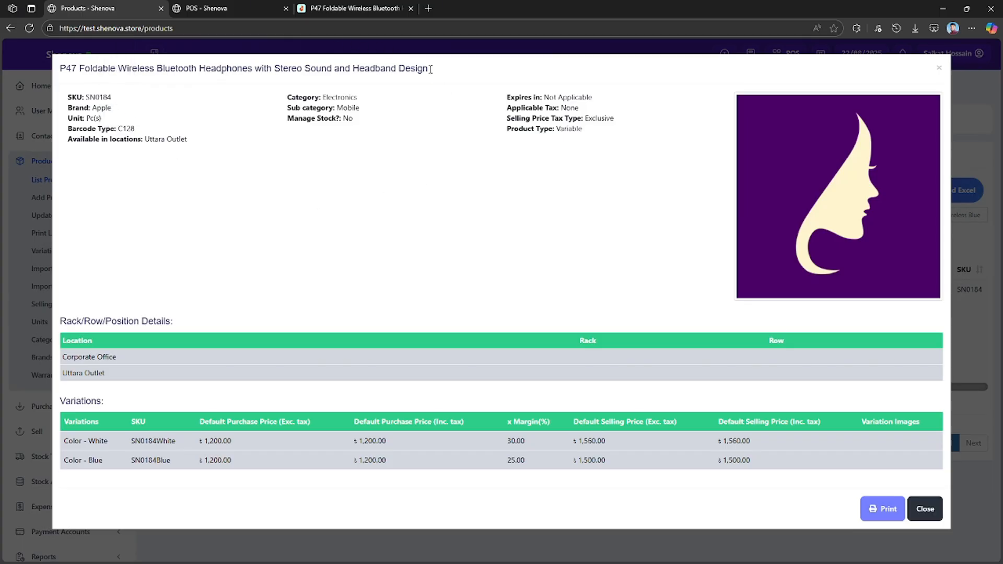
{"action": "left_click", "coordinate": [238, 9]}
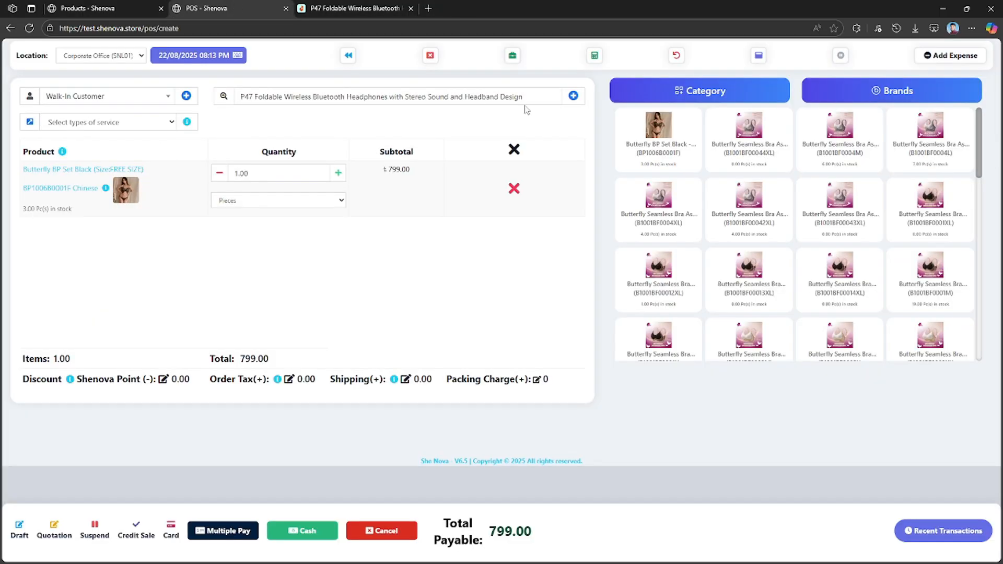
{"action": "triple_click", "coordinate": [462, 100]}
{"action": "key", "text": "ctrl+v"}
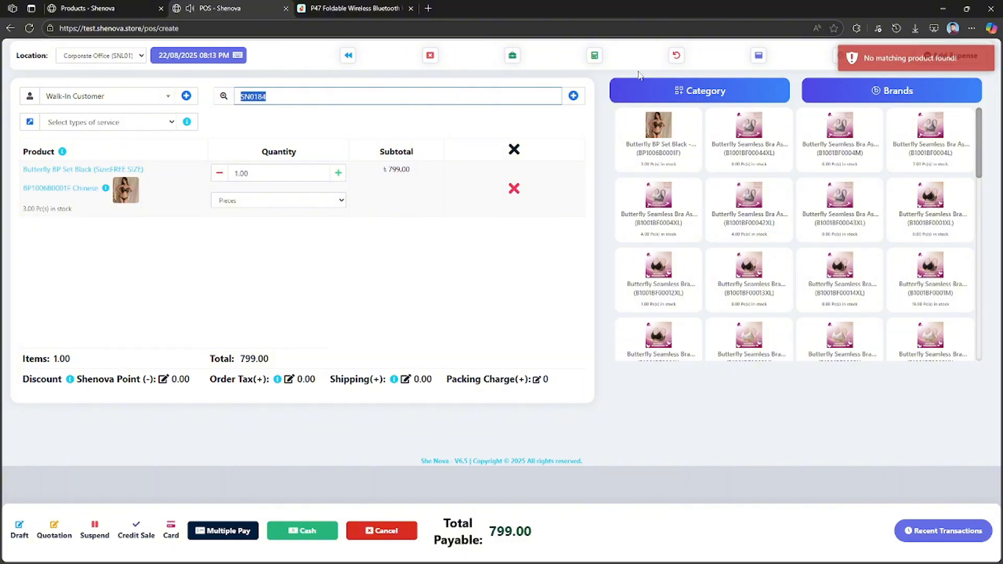
Switch the POS location to Uttara Outlet (SNL02), search for SN0184, and add the White variation to the sale.
{"action": "left_click", "coordinate": [110, 55]}
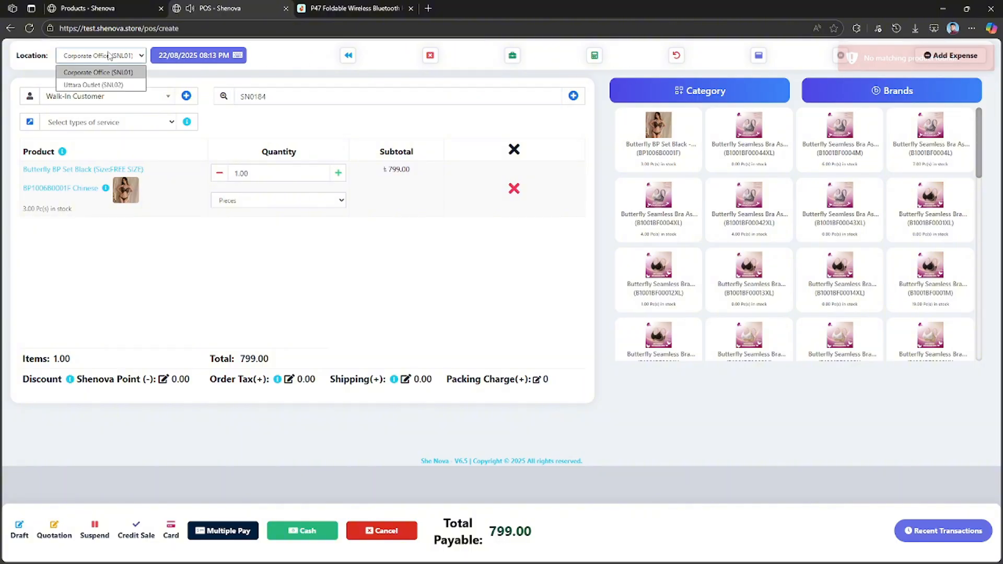
{"action": "left_click", "coordinate": [115, 85]}
{"action": "key", "text": "ctrl+v"}
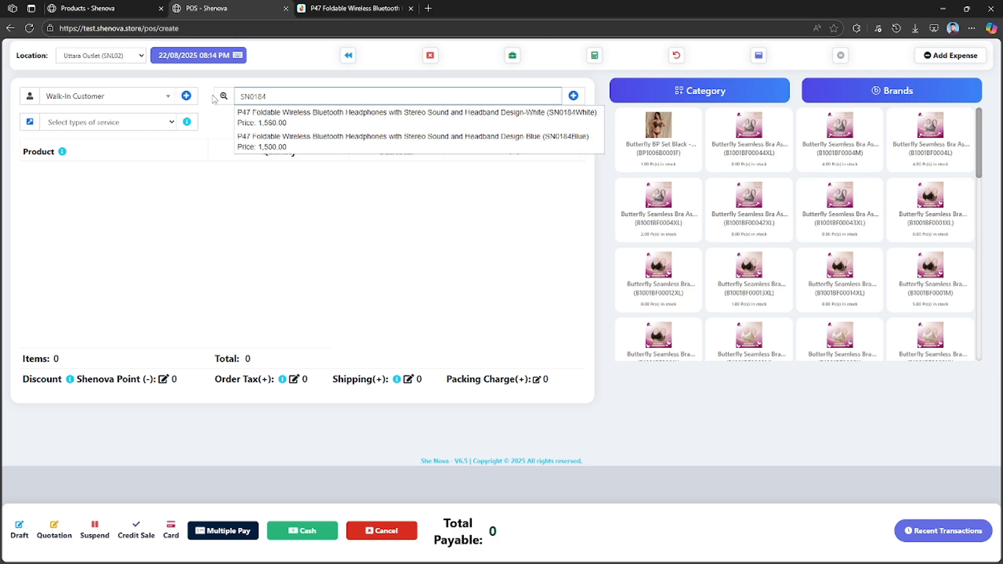
{"action": "left_click", "coordinate": [364, 122]}
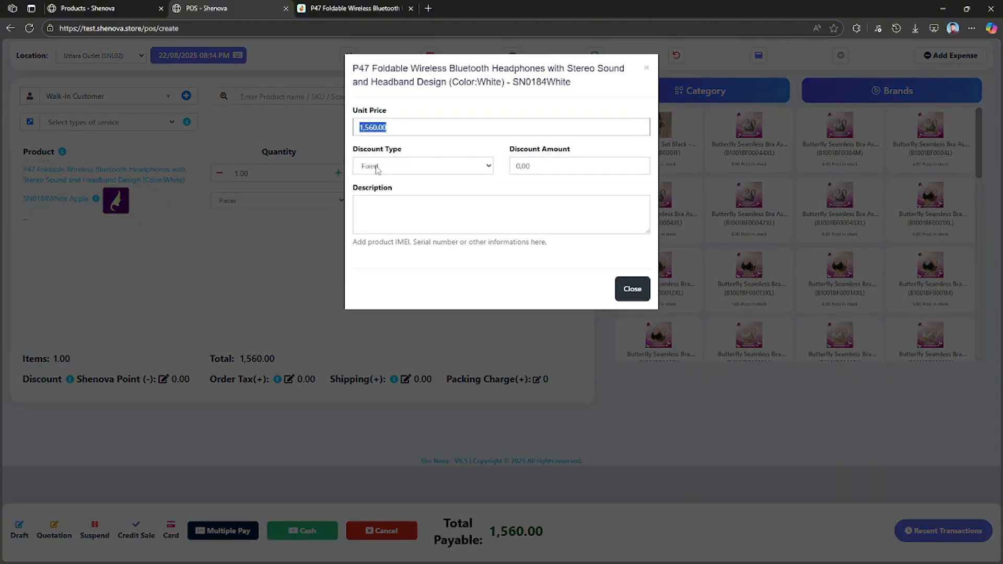
Apply a fixed discount amount of 1500 to the white P47 headphones in the sale.
{"action": "left_click", "coordinate": [385, 178]}
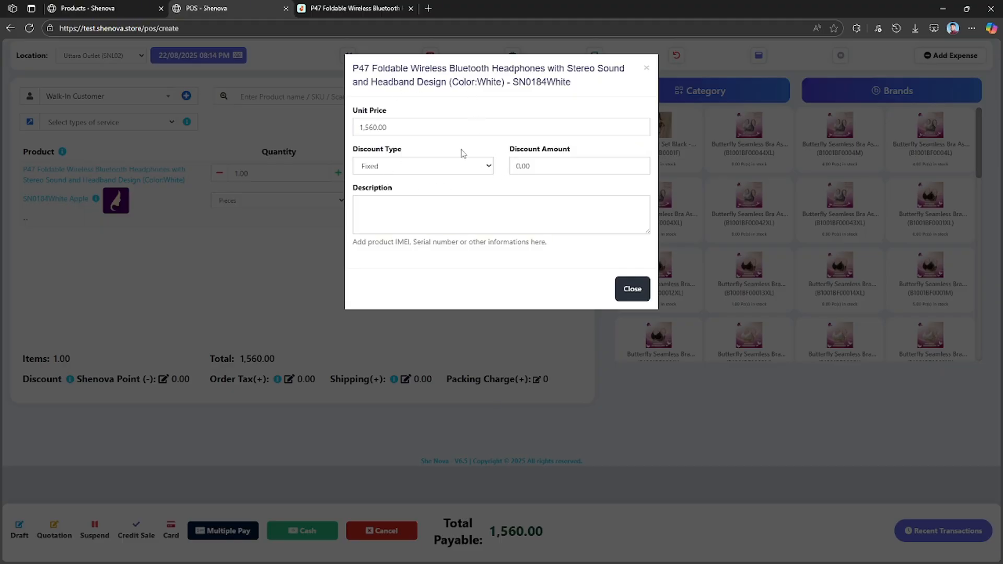
{"action": "left_click", "coordinate": [454, 128]}
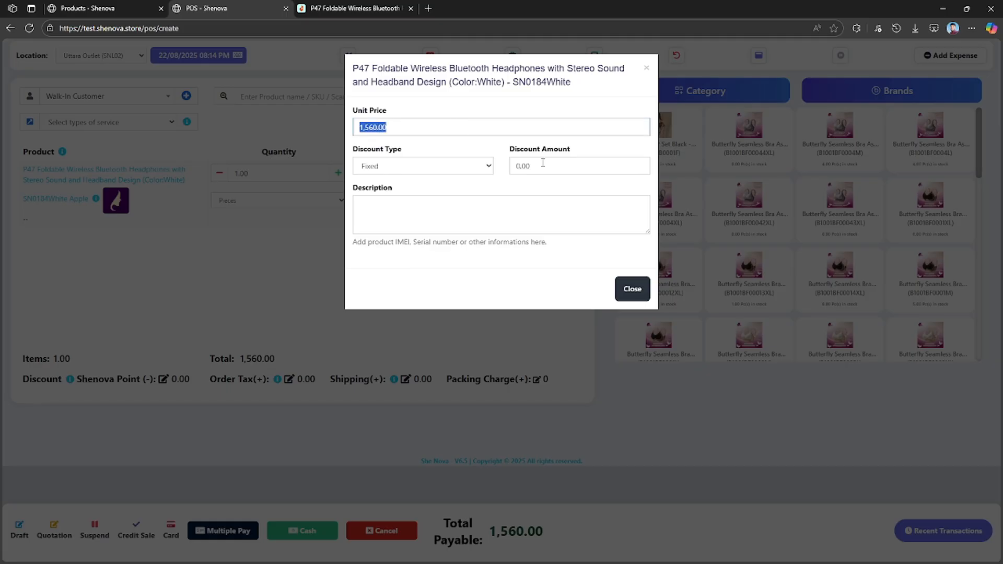
{"action": "left_click", "coordinate": [455, 174]}
{"action": "left_click", "coordinate": [490, 184]}
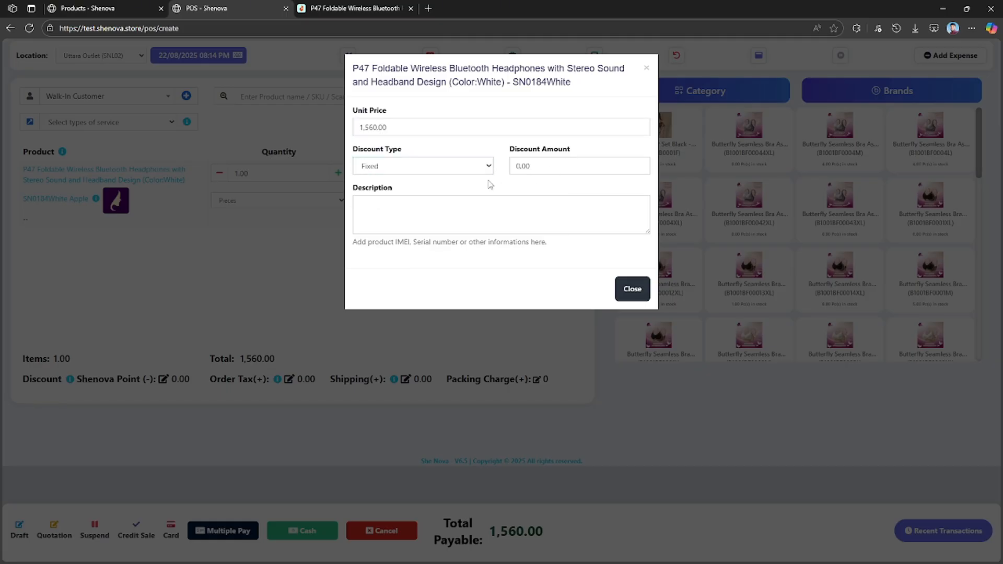
{"action": "left_click", "coordinate": [456, 168]}
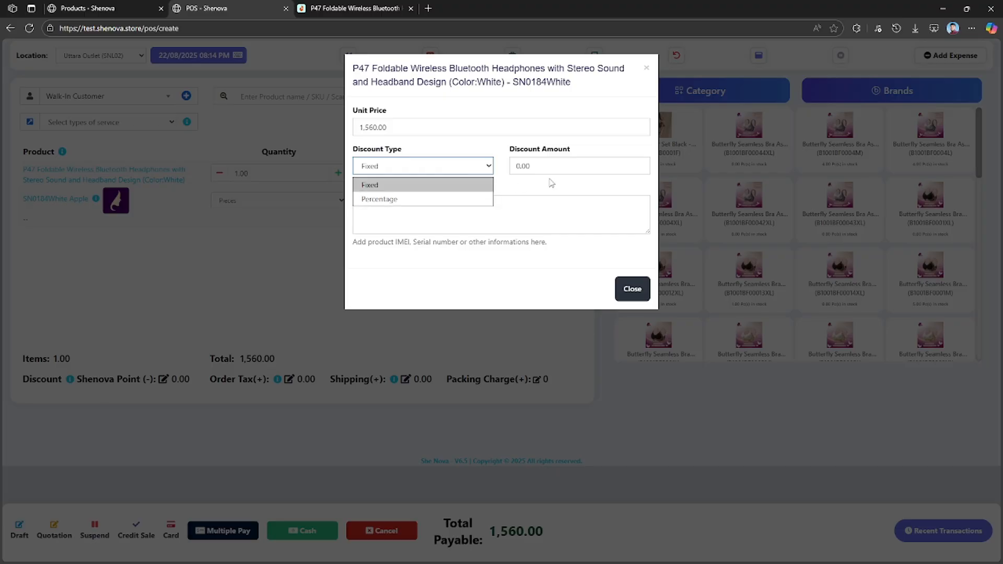
{"action": "left_click_drag", "start_coordinate": [545, 185], "coordinate": [513, 165]}
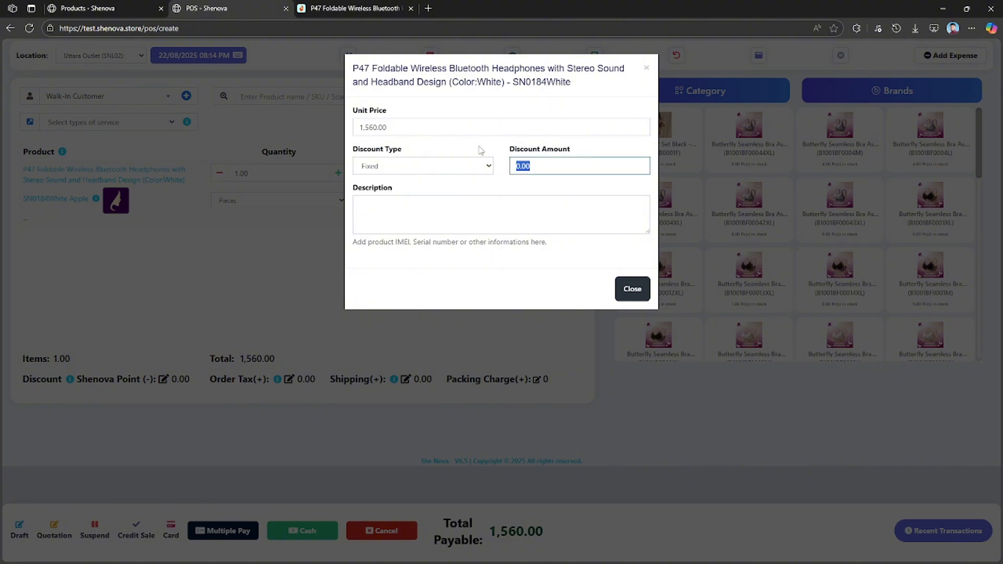
{"action": "type", "text": "15"}
{"action": "left_click", "coordinate": [521, 192]}
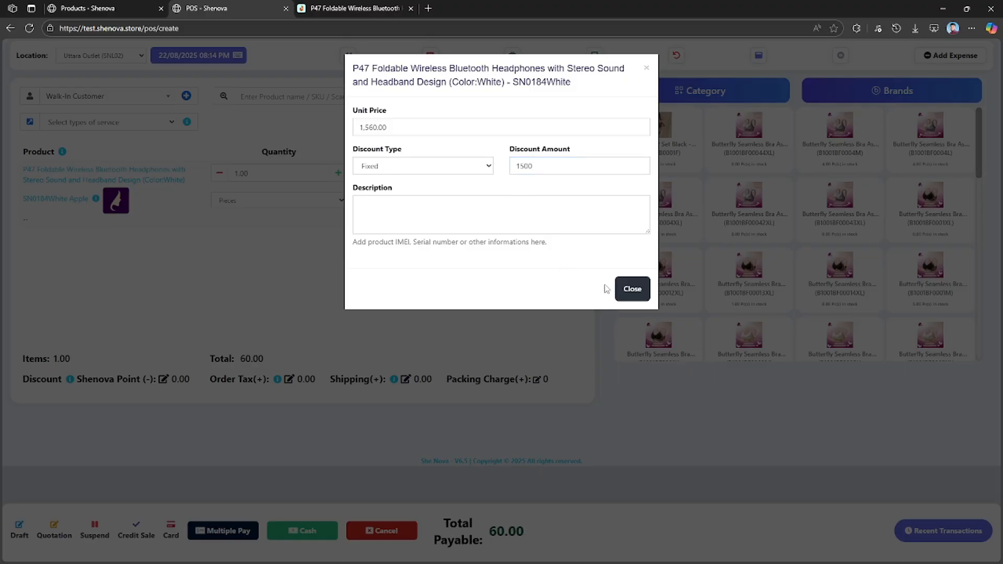
{"action": "left_click", "coordinate": [632, 289]}
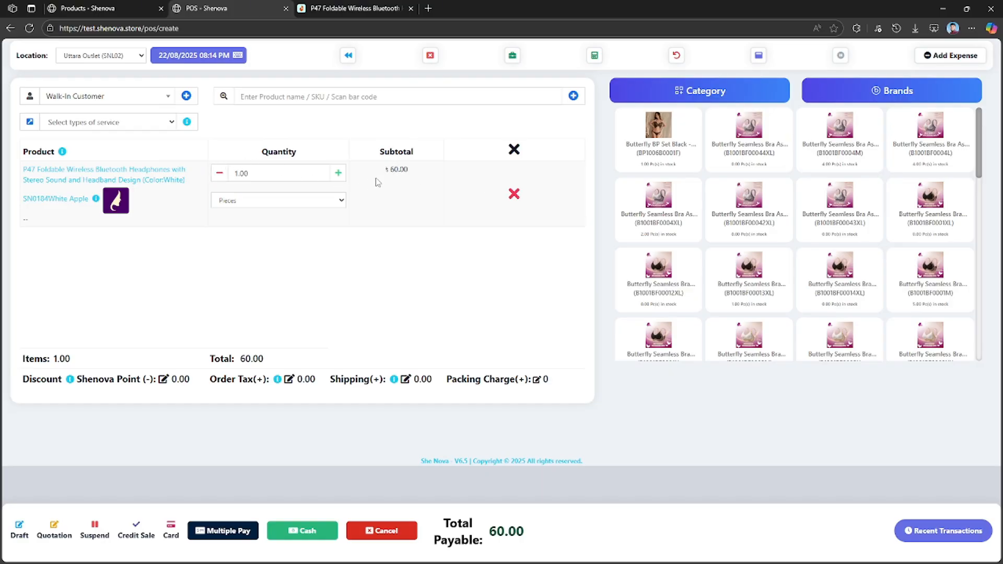
Set the white headphones' fixed discount amount to 60, and remove the item from the sale.
{"action": "left_click", "coordinate": [167, 180]}
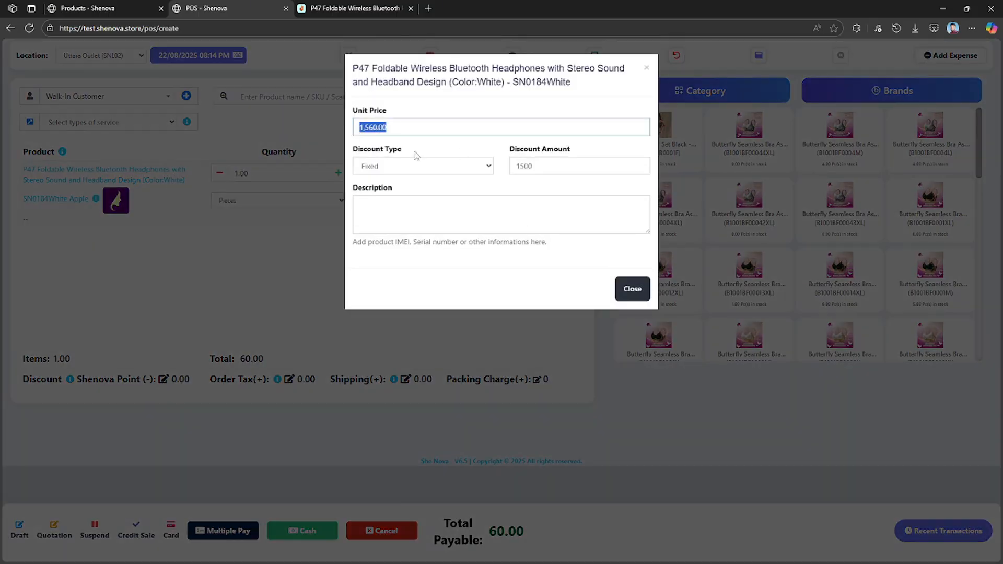
{"action": "double_click", "coordinate": [524, 165]}
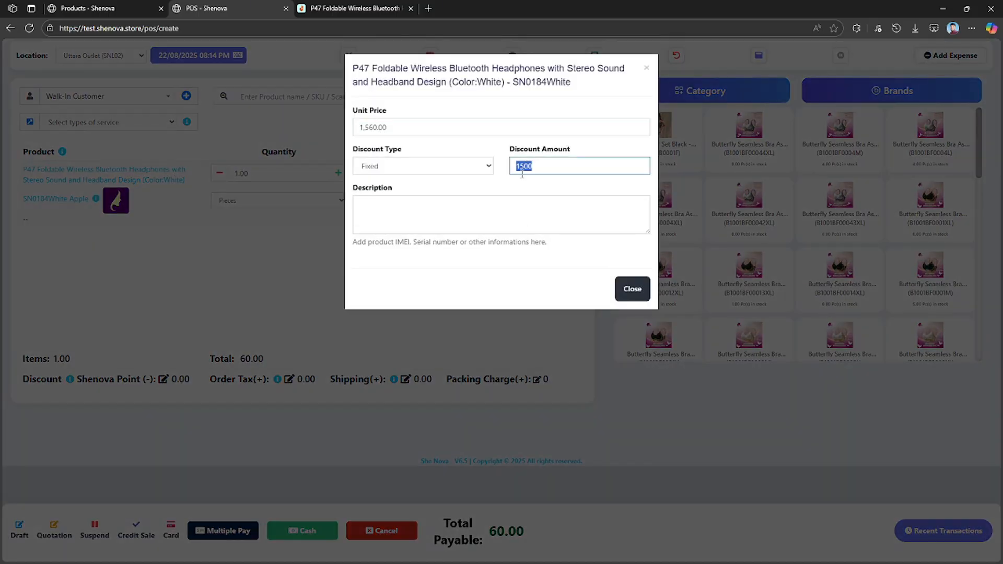
{"action": "type", "text": "60"}
{"action": "left_click", "coordinate": [631, 288]}
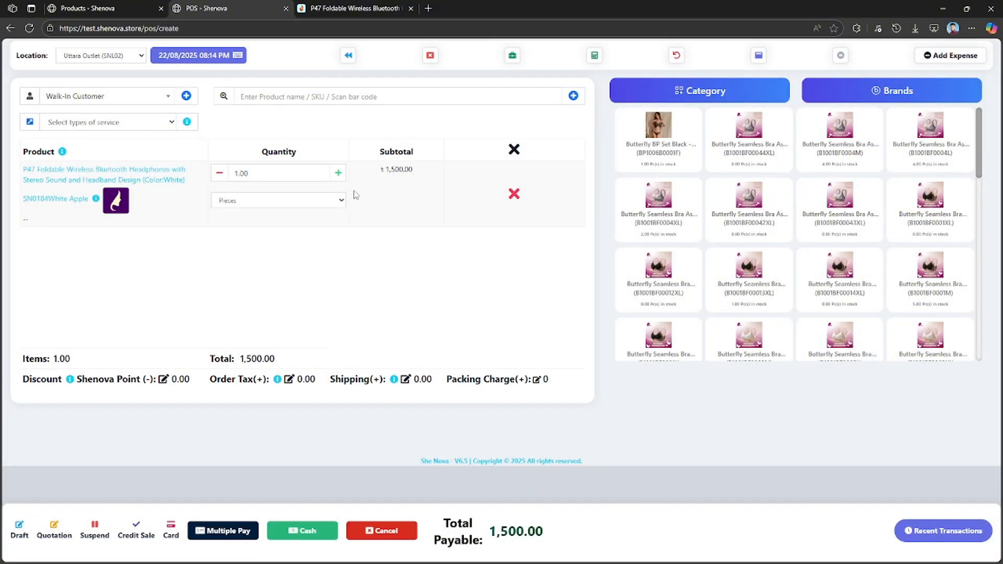
{"action": "left_click", "coordinate": [514, 194]}
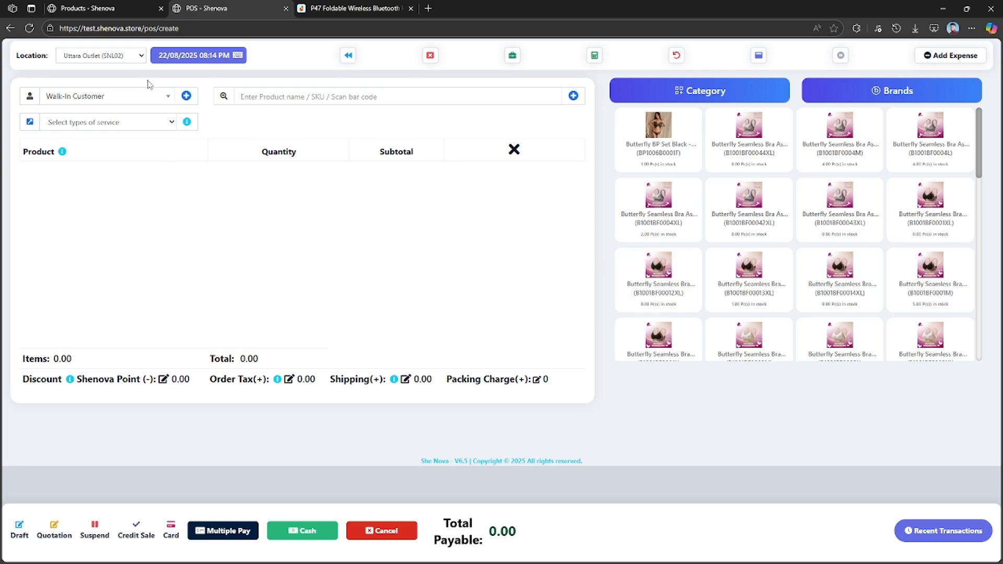
Leave the POS sale screen and the headphones' product details, and open a blank Add Purchase form.
{"action": "left_click", "coordinate": [129, 7]}
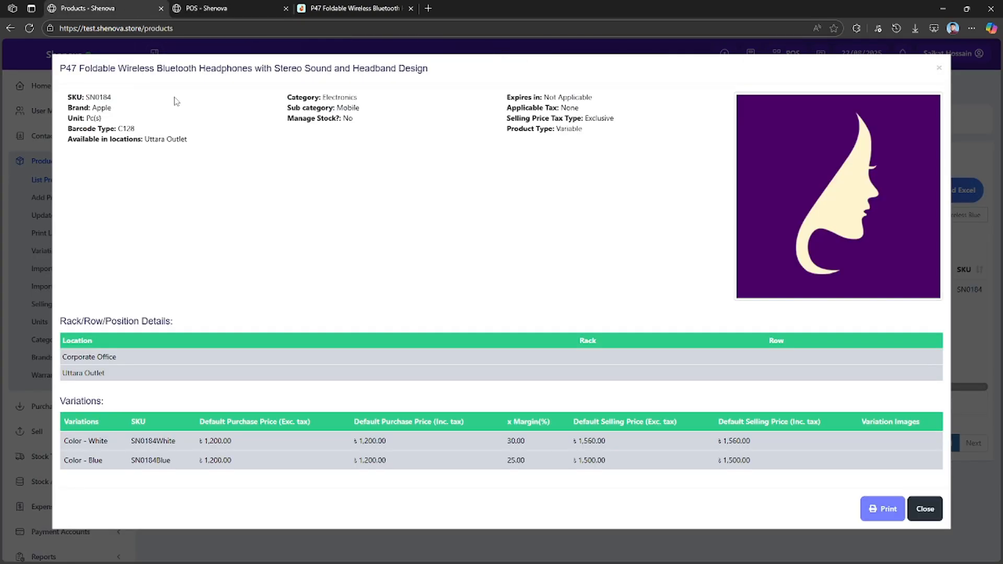
{"action": "left_click", "coordinate": [32, 190]}
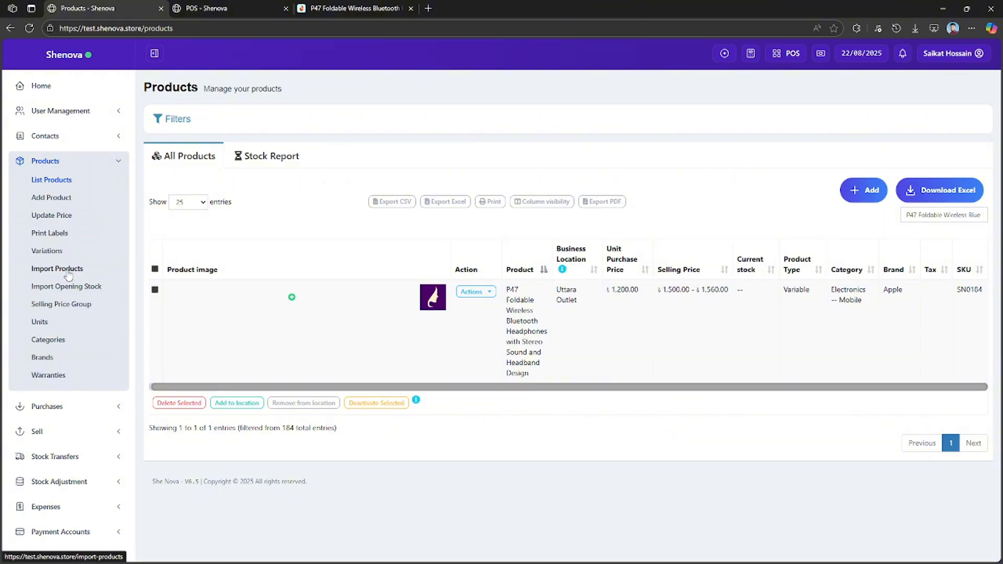
{"action": "left_click", "coordinate": [61, 203]}
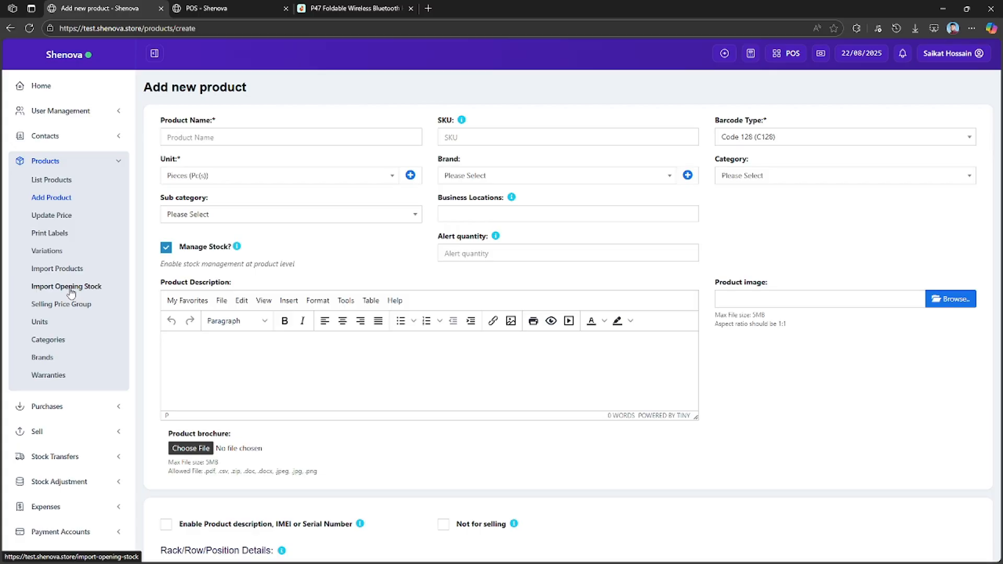
{"action": "left_click", "coordinate": [80, 408]}
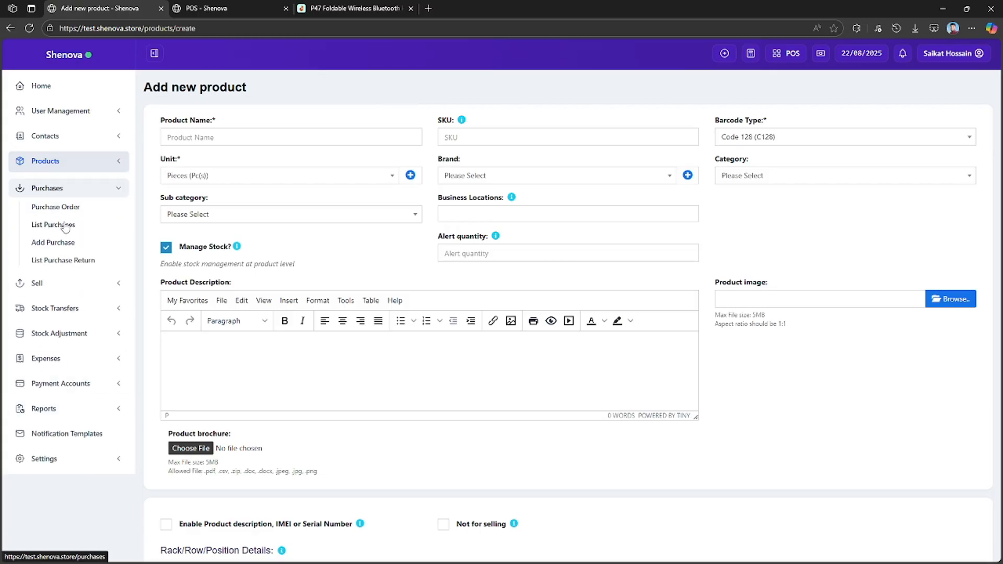
{"action": "left_click", "coordinate": [70, 244]}
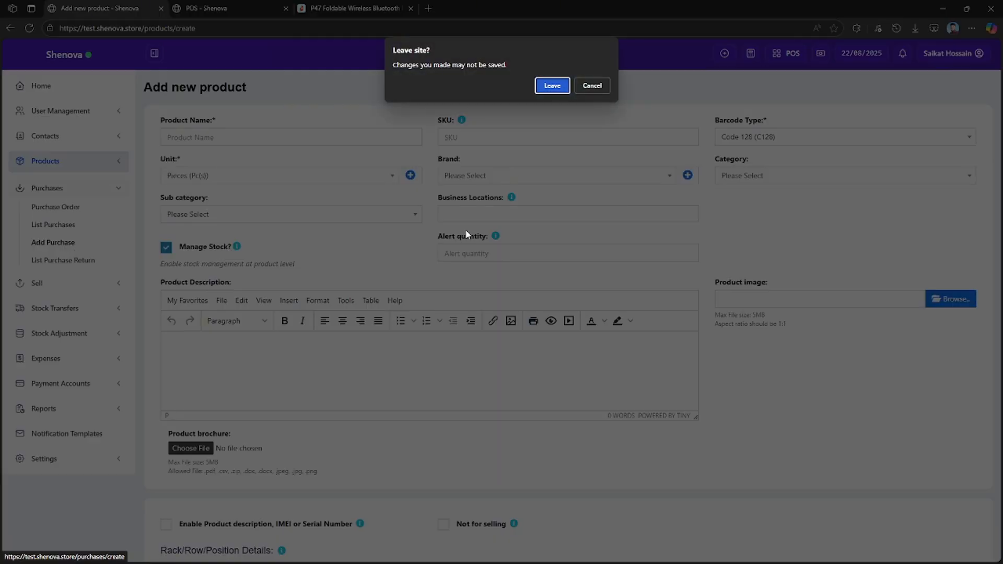
{"action": "left_click", "coordinate": [552, 85]}
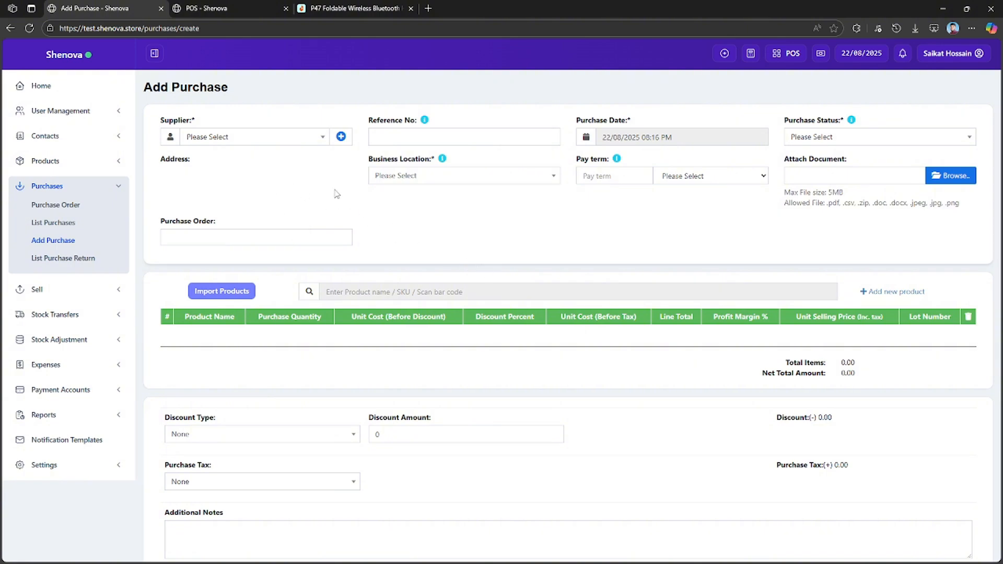
Start a new supplier contact from the purchase form and set its type to Business.
{"action": "left_click", "coordinate": [312, 140]}
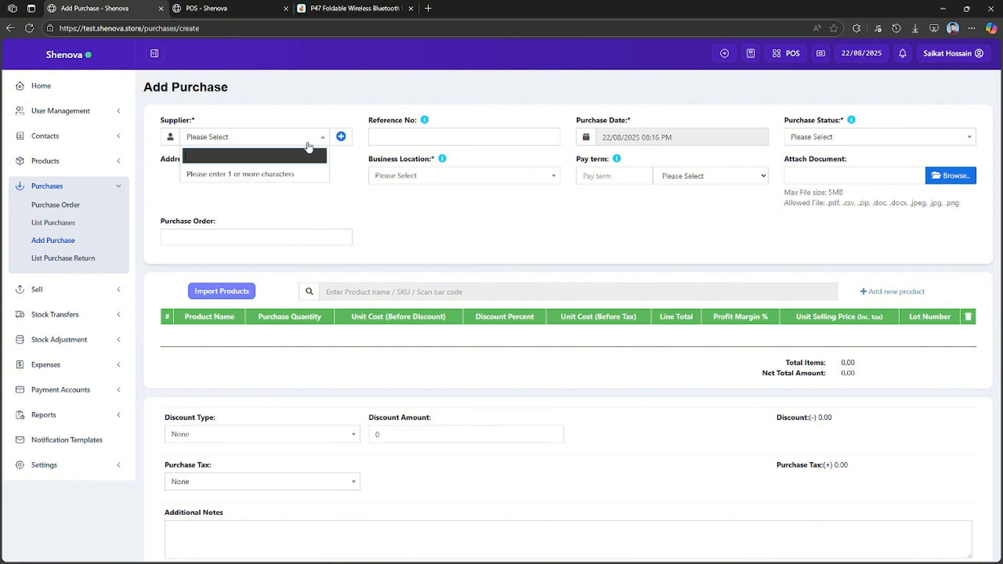
{"action": "left_click", "coordinate": [340, 136]}
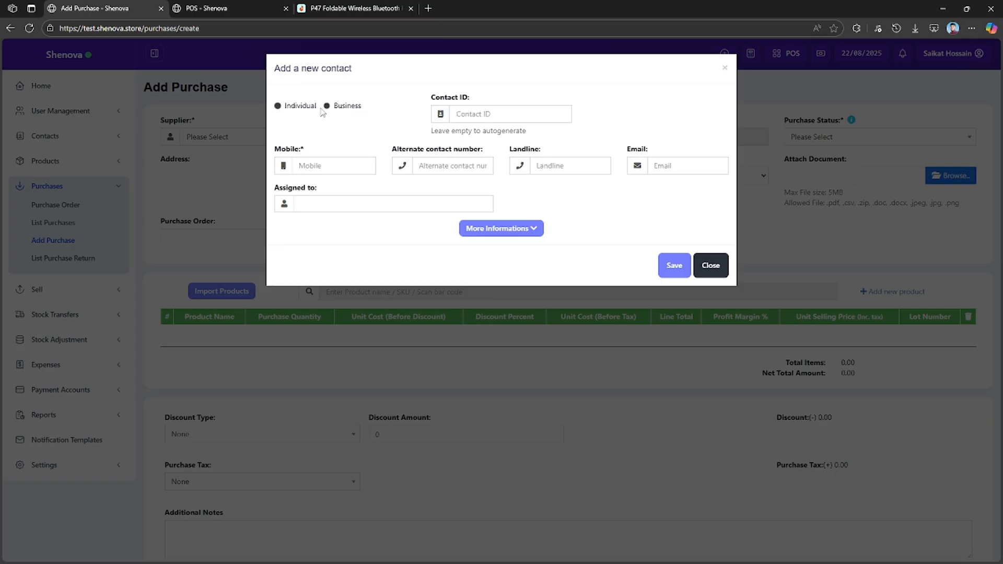
{"action": "left_click", "coordinate": [298, 106]}
{"action": "left_click", "coordinate": [347, 106]}
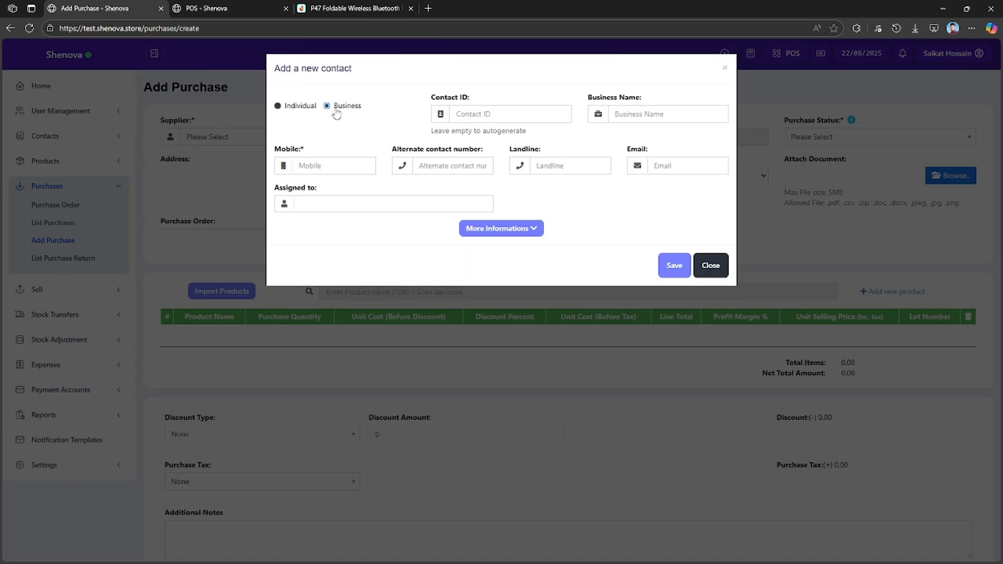
{"action": "left_click", "coordinate": [477, 114]}
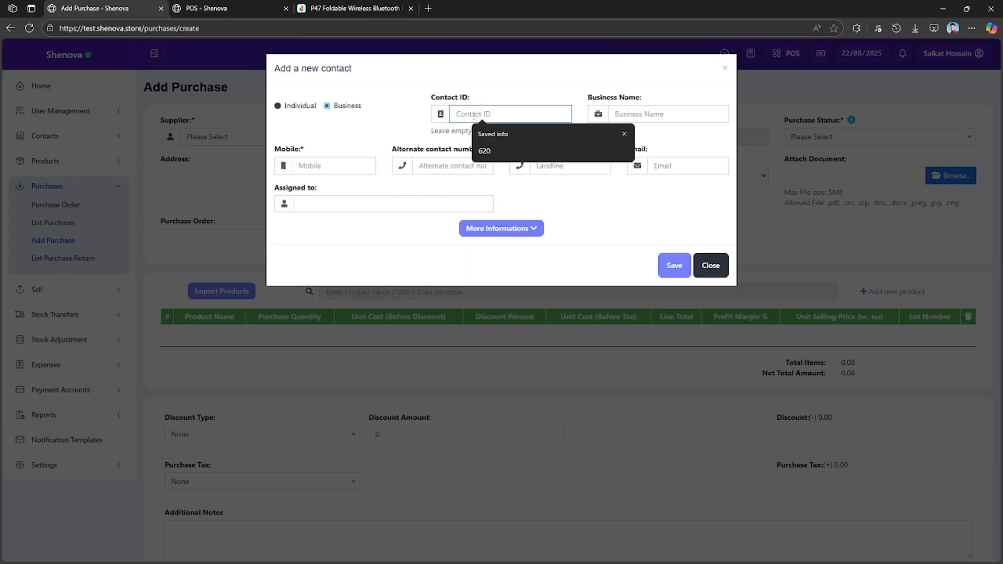
{"action": "left_click", "coordinate": [484, 150]}
{"action": "left_click_drag", "start_coordinate": [486, 116], "coordinate": [427, 120]}
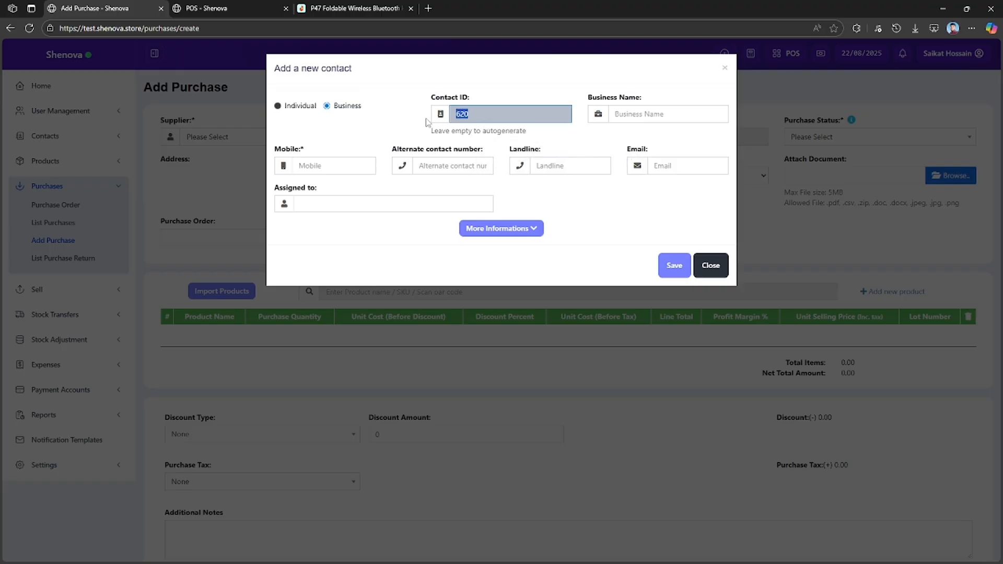
{"action": "key", "text": "BackSpace"}
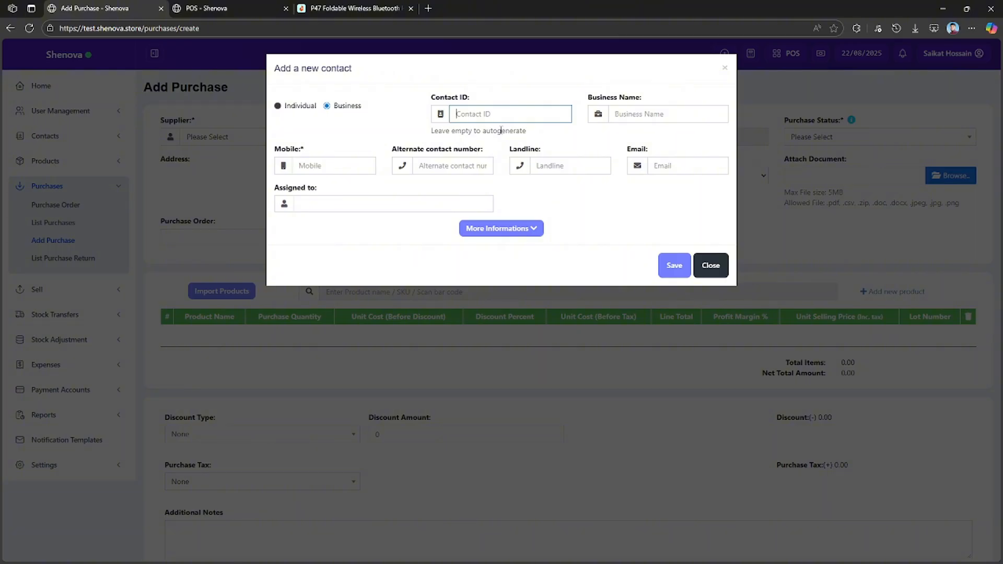
Enter Apple Gadget as the new supplier's business name.
{"action": "left_click", "coordinate": [664, 117]}
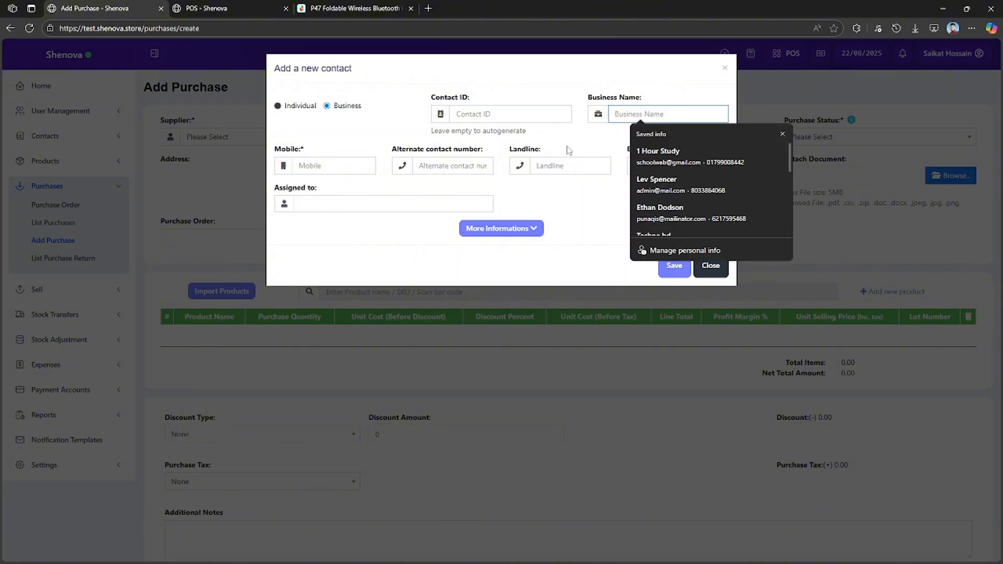
{"action": "type", "text": "SApp"}
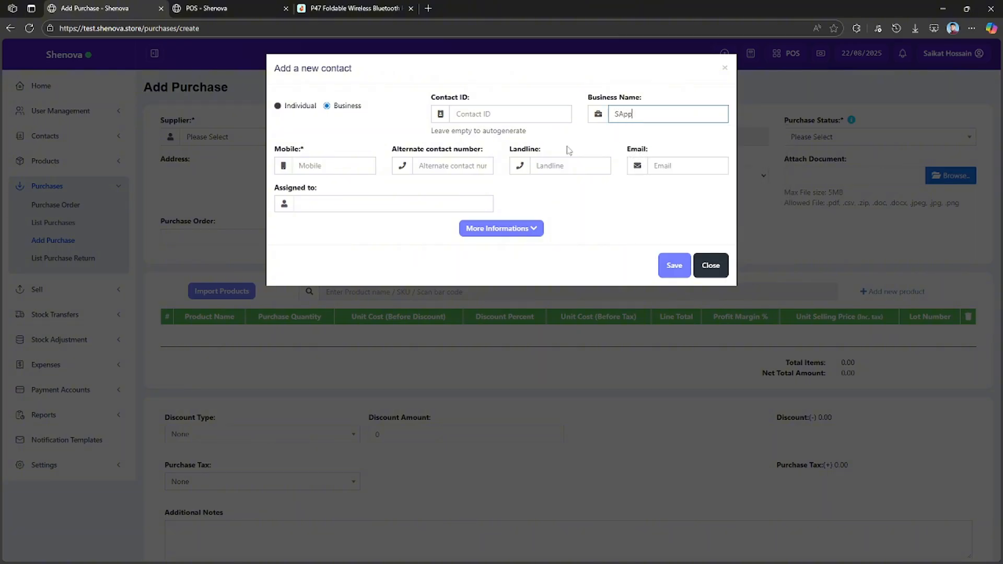
{"action": "key", "text": "BackSpace"}
{"action": "key", "text": "BackSpace"}
{"action": "key", "text": "BackSpace"}
{"action": "key", "text": "BackSpace"}
{"action": "type", "text": "Ap"}
{"action": "key", "text": "BackSpace"}
{"action": "type", "text": "p"}
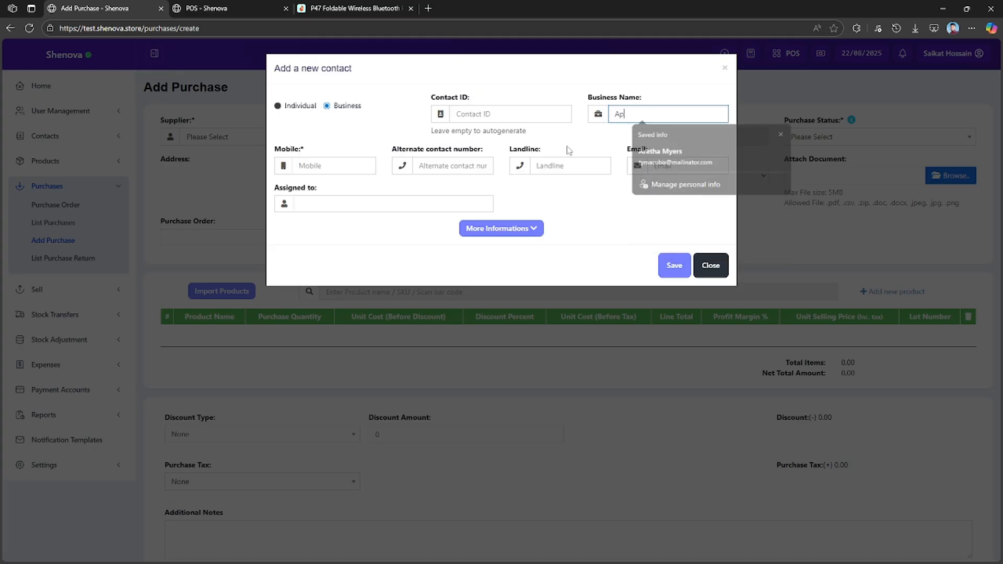
{"action": "type", "text": "pag"}
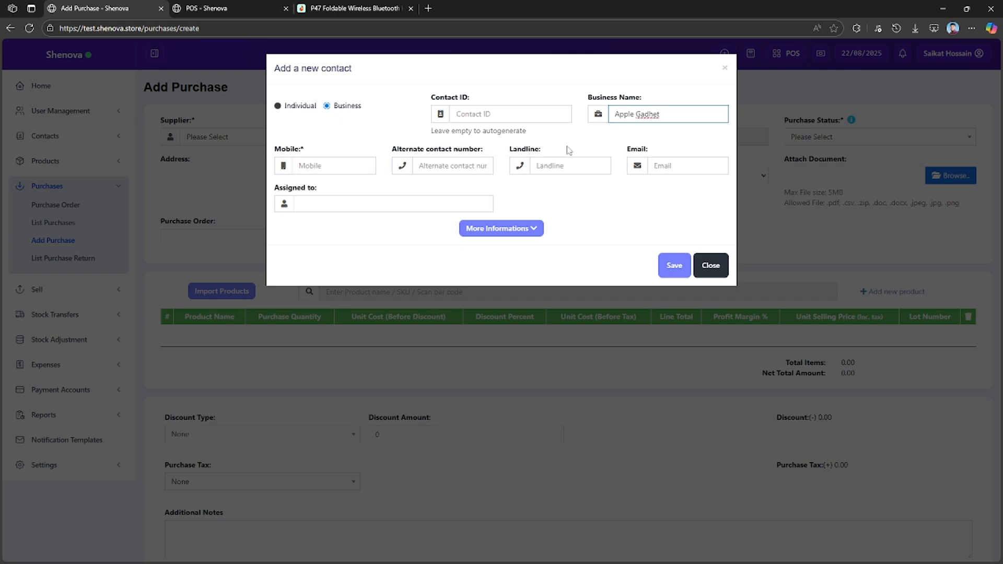
{"action": "key", "text": "Left"}
{"action": "key", "text": "Left"}
{"action": "key", "text": "BackSpace"}
{"action": "type", "text": "g"}
Fill in the new supplier's mobile number and e-mail with the first saved contact info suggestion.
{"action": "left_click", "coordinate": [327, 166]}
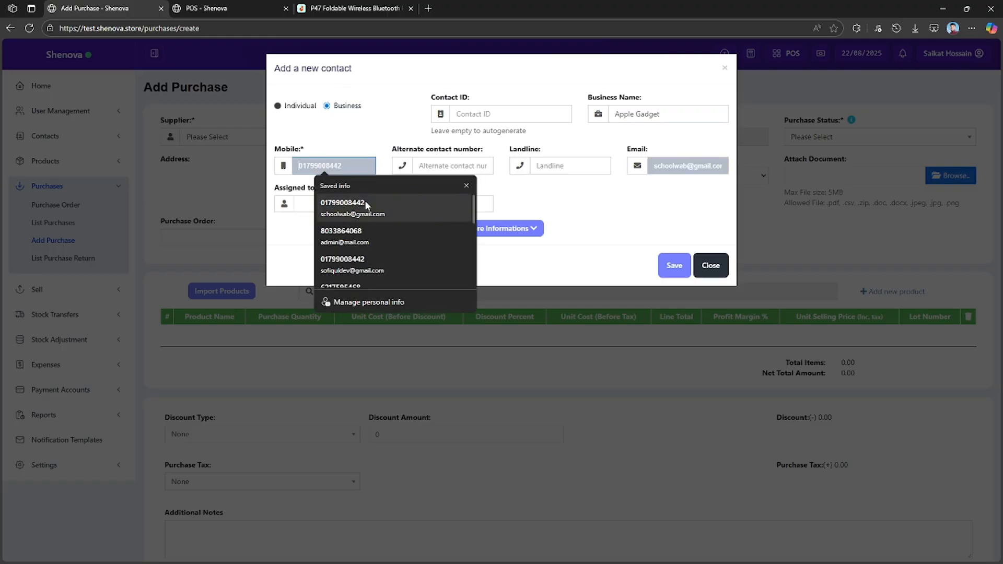
{"action": "left_click", "coordinate": [360, 208]}
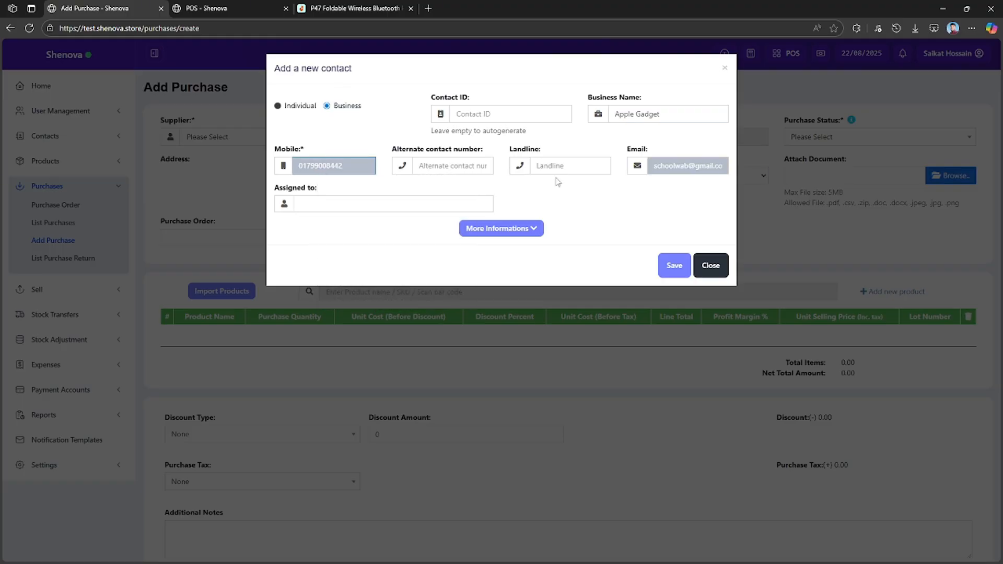
{"action": "left_click", "coordinate": [388, 203]}
{"action": "left_click", "coordinate": [597, 206]}
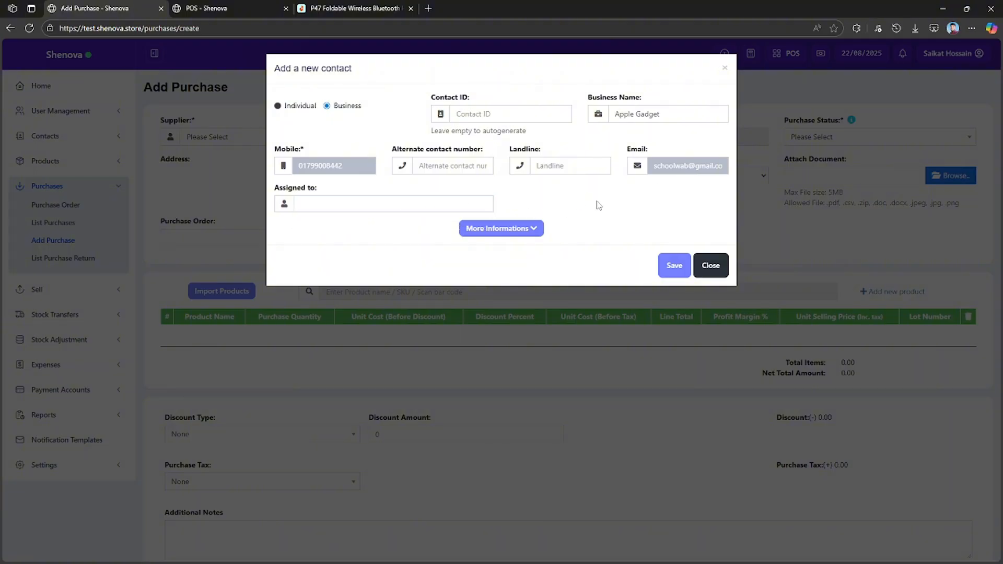
Check the contact's optional additional information fields, leave them empty, and save the new supplier.
{"action": "left_click", "coordinate": [532, 228]}
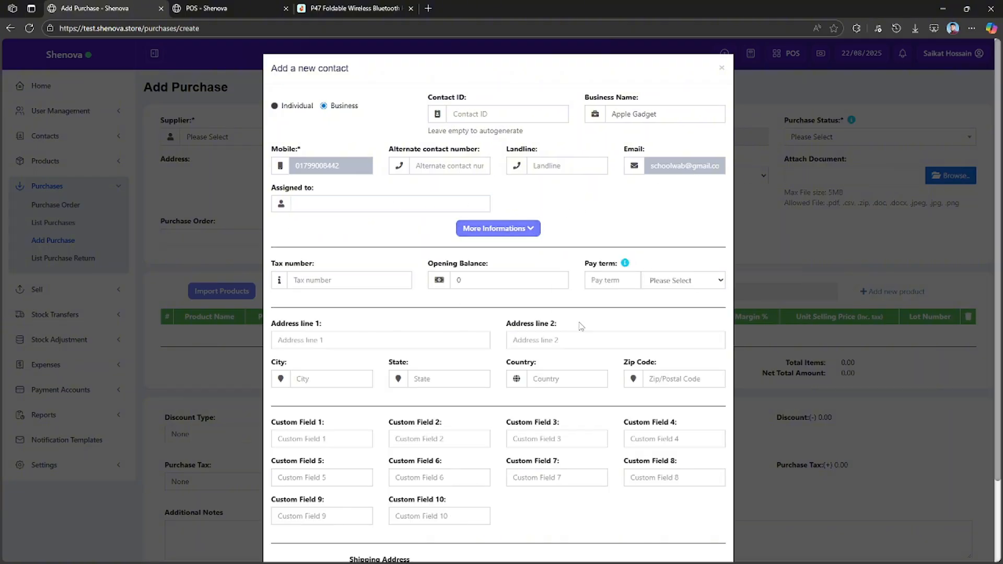
{"action": "scroll", "coordinate": [580, 324], "scroll_direction": "down", "scroll_amount": 2}
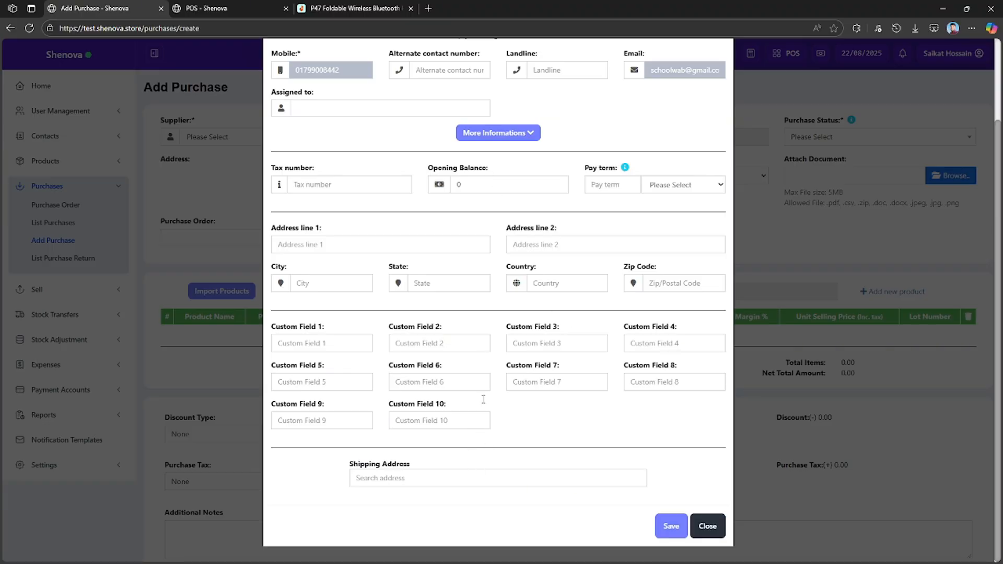
{"action": "left_click", "coordinate": [522, 137]}
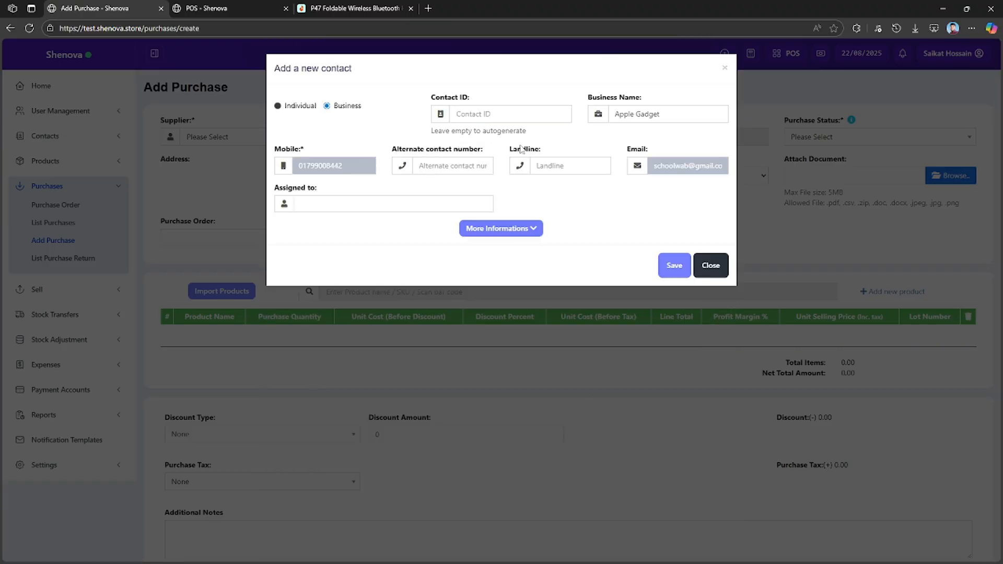
{"action": "left_click", "coordinate": [672, 266]}
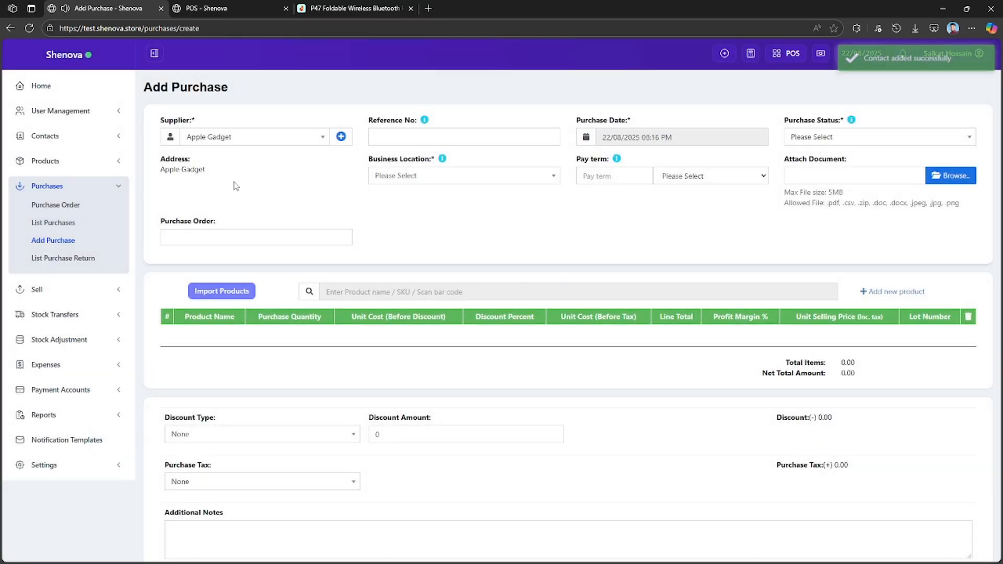
Select Apple Gadget as the purchase's supplier and Uttara Outlet (SNL02) as its business location.
{"action": "left_click", "coordinate": [279, 138]}
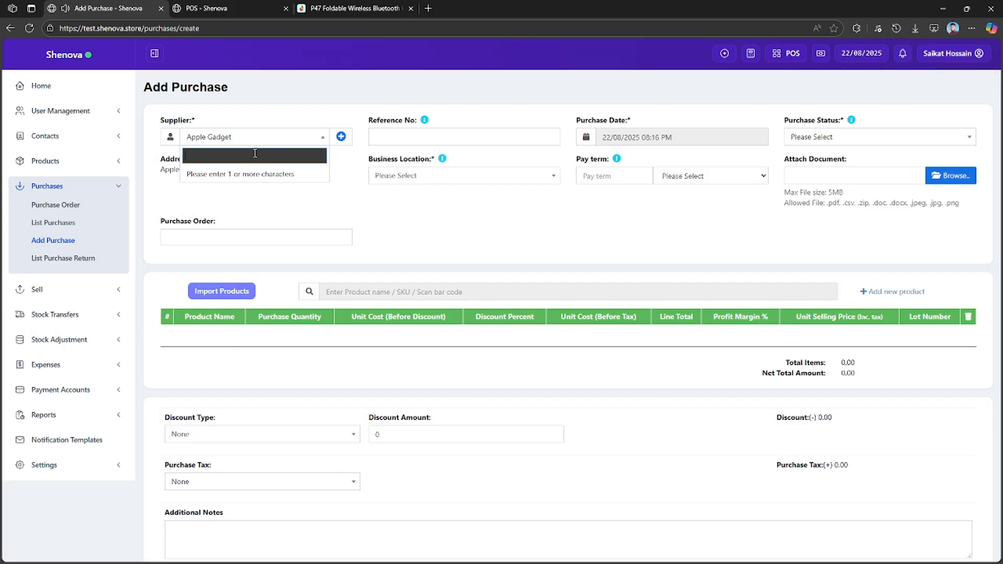
{"action": "type", "text": "app"}
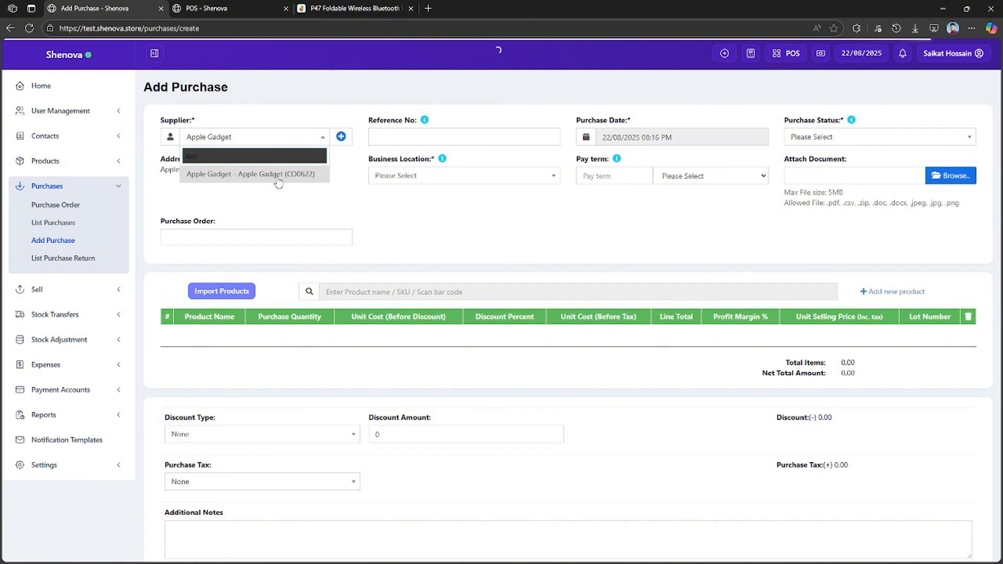
{"action": "left_click", "coordinate": [280, 175]}
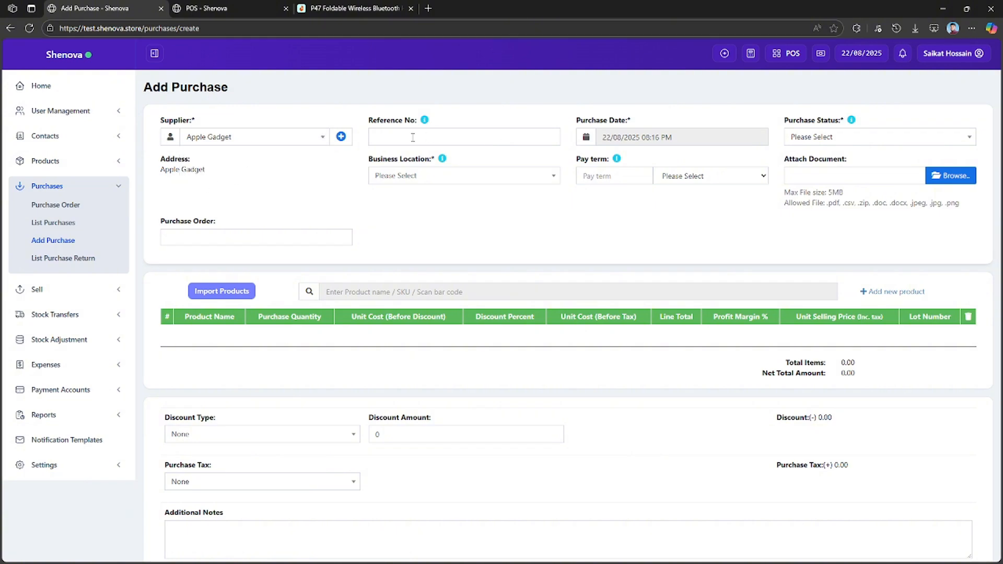
{"action": "mouse_move", "coordinate": [427, 121]}
{"action": "left_click", "coordinate": [521, 183]}
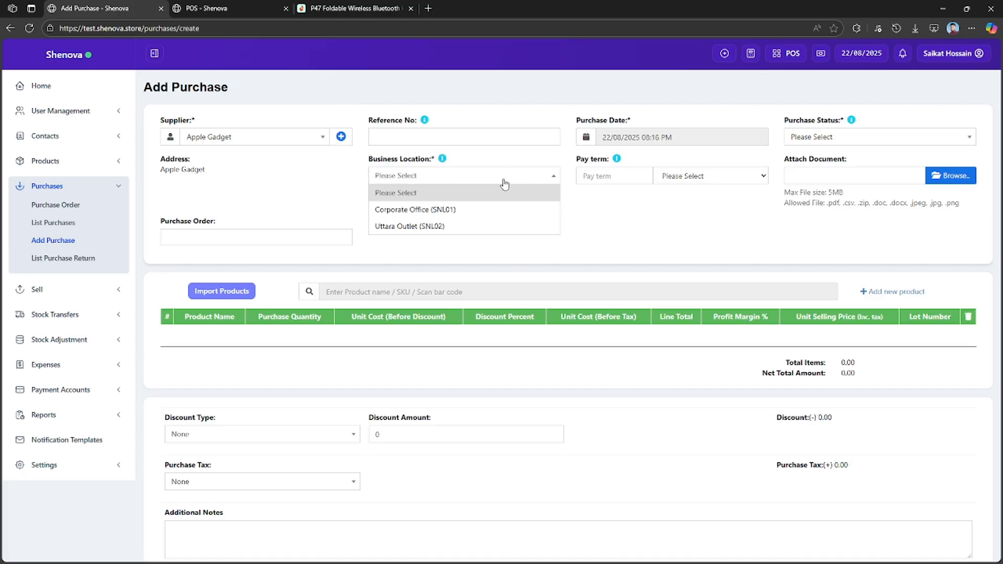
{"action": "left_click", "coordinate": [419, 227]}
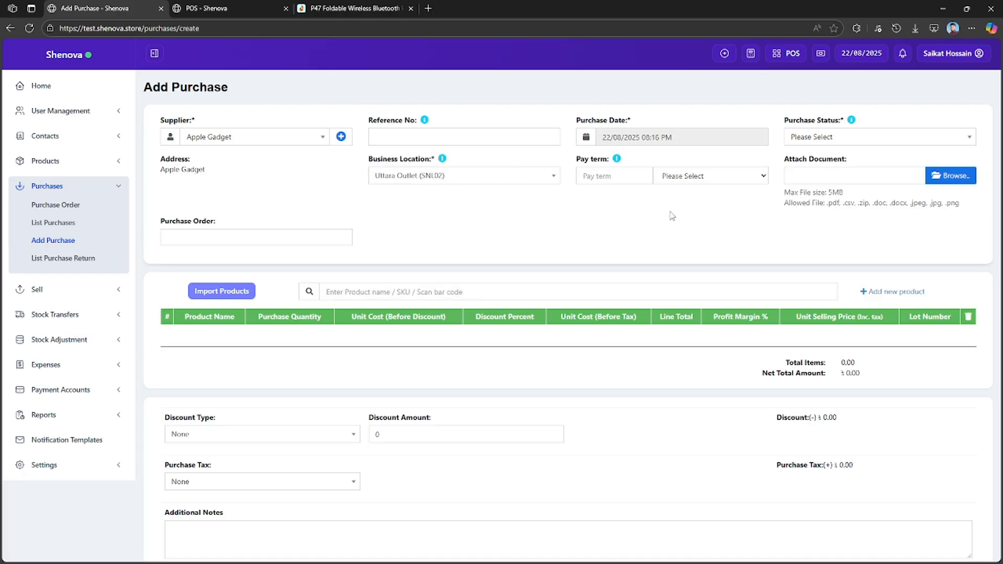
Look through the available purchase status options without choosing one.
{"action": "left_click", "coordinate": [706, 137]}
{"action": "left_click", "coordinate": [857, 137]}
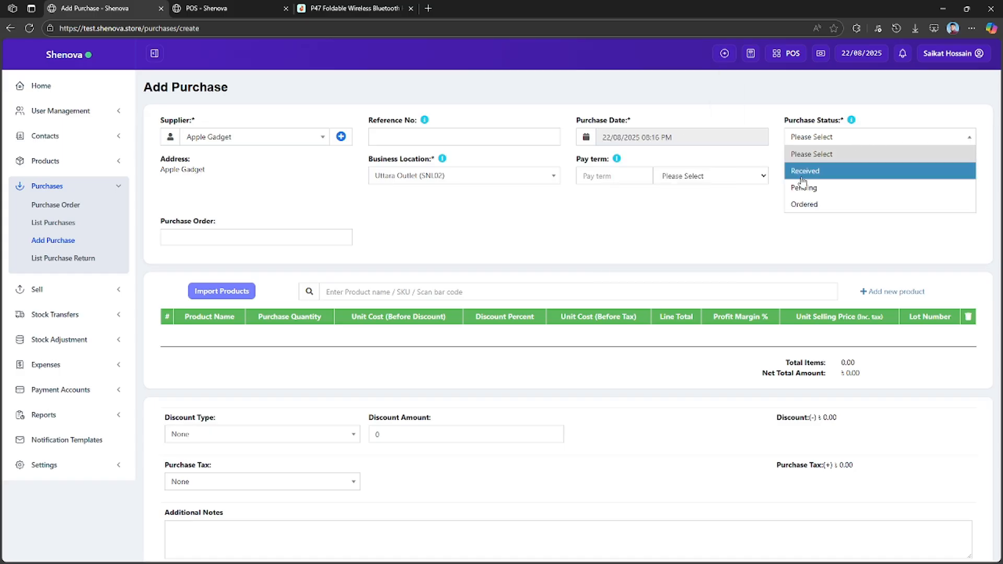
{"action": "left_click", "coordinate": [743, 217]}
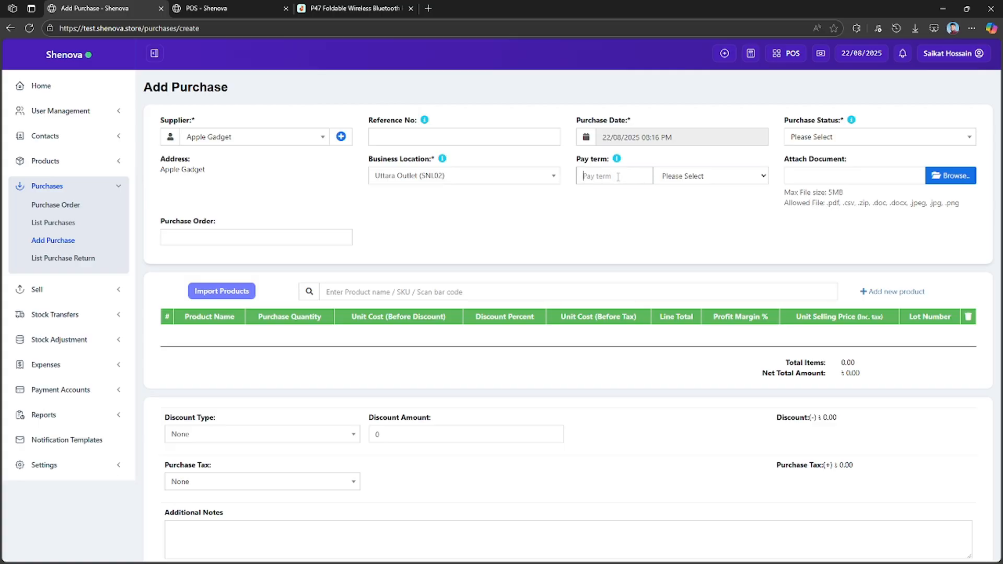
Try Months and Days as the pay term unit, and return it to the unselected option.
{"action": "left_click", "coordinate": [673, 178]}
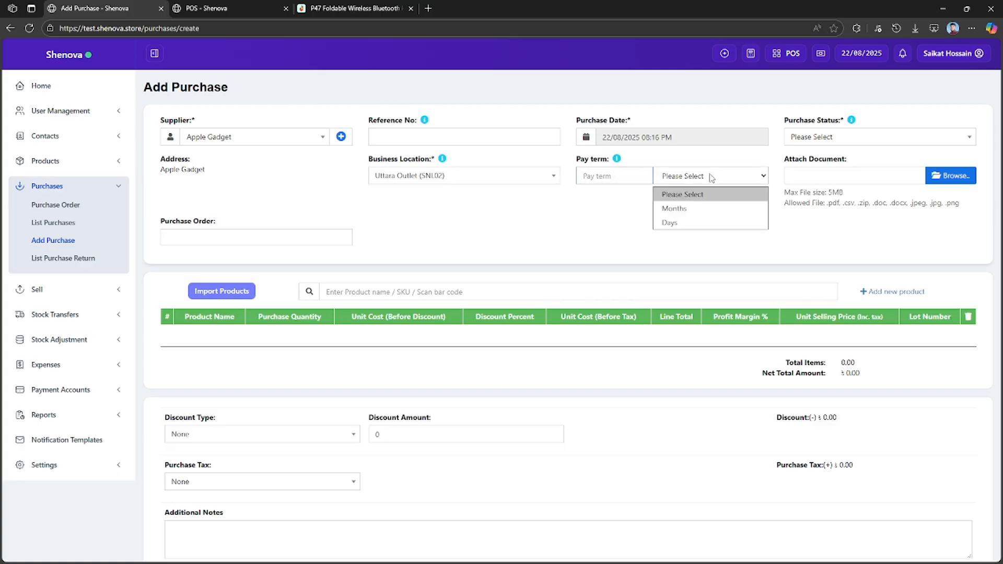
{"action": "left_click", "coordinate": [685, 208]}
{"action": "left_click", "coordinate": [695, 184]}
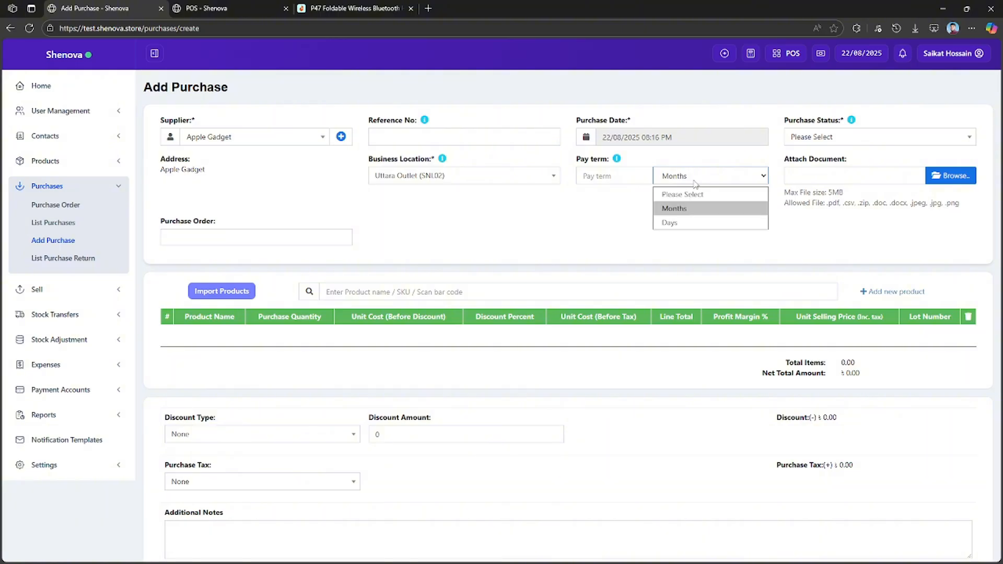
{"action": "left_click", "coordinate": [698, 220]}
{"action": "left_click", "coordinate": [705, 177]}
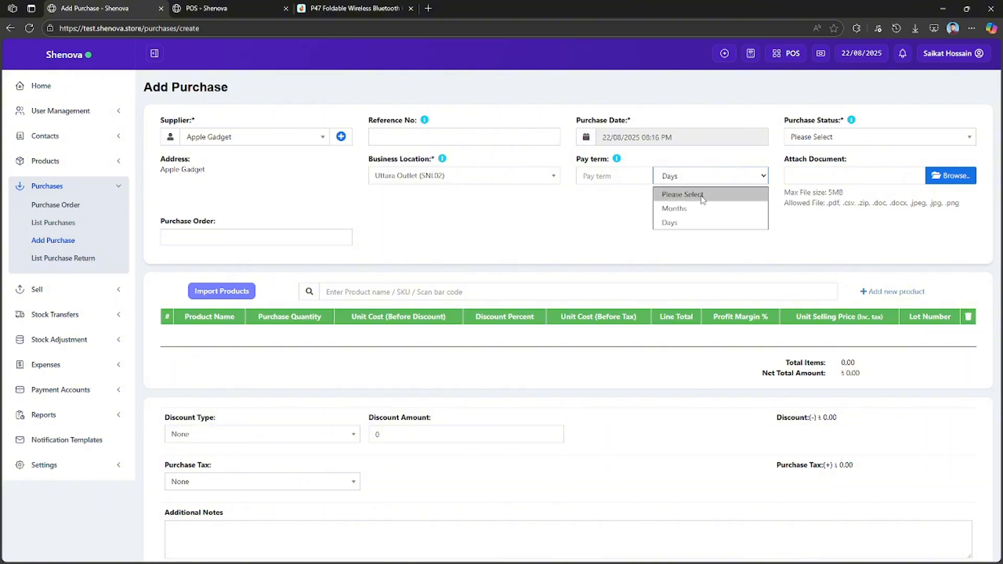
{"action": "left_click", "coordinate": [732, 194]}
{"action": "mouse_move", "coordinate": [622, 162]}
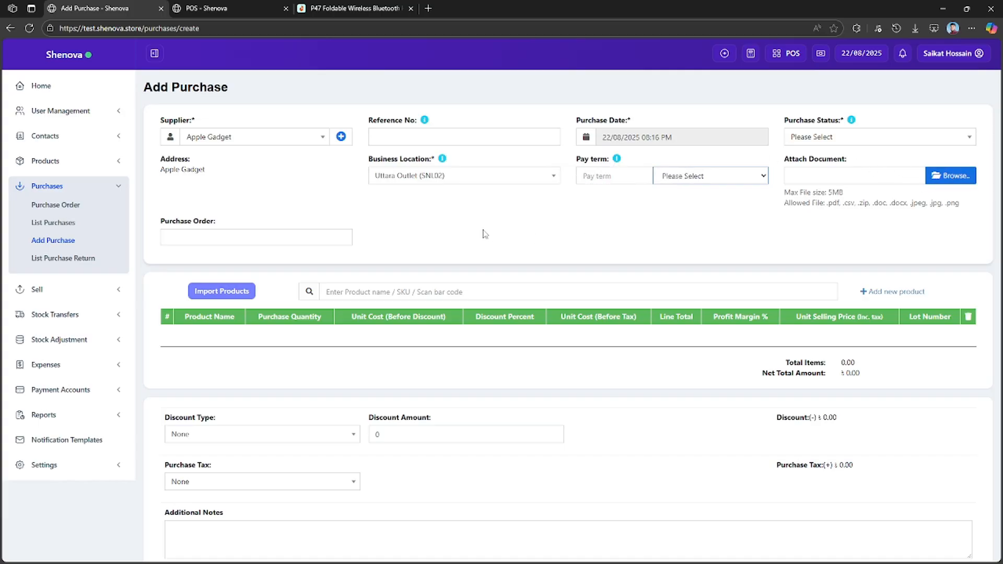
{"action": "scroll", "coordinate": [440, 214], "scroll_direction": "down", "scroll_amount": 3}
{"action": "scroll", "coordinate": [441, 213], "scroll_direction": "up", "scroll_amount": 3}
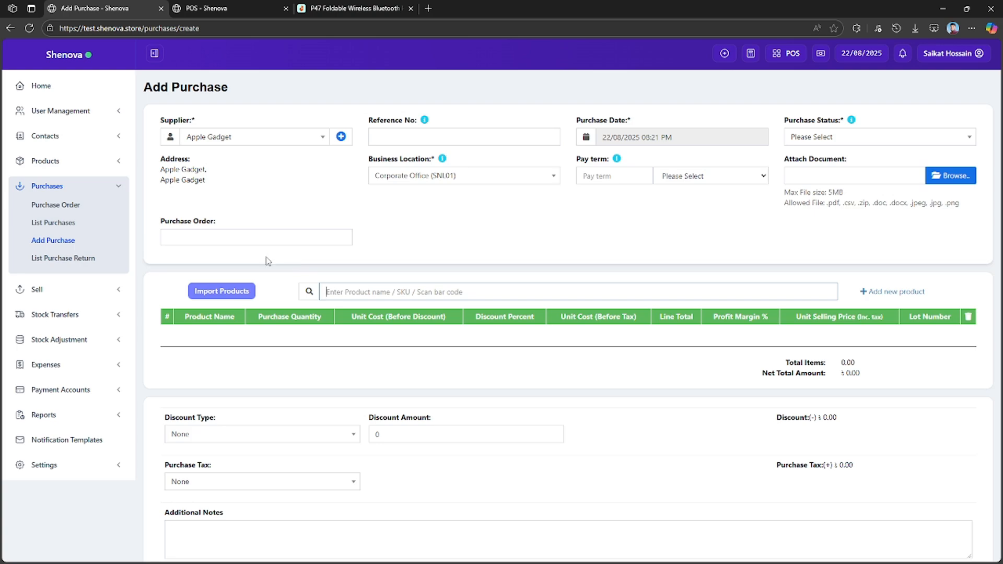
Set the purchase status to Ordered and add the white P47 headphones, found by SKU SN0184, to the purchase.
{"action": "left_click", "coordinate": [837, 138]}
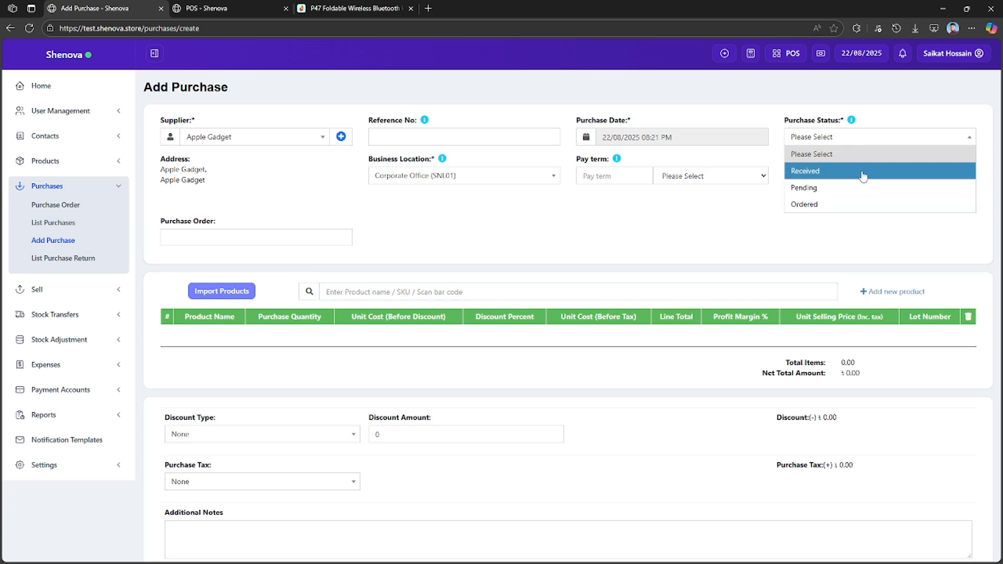
{"action": "left_click", "coordinate": [839, 206]}
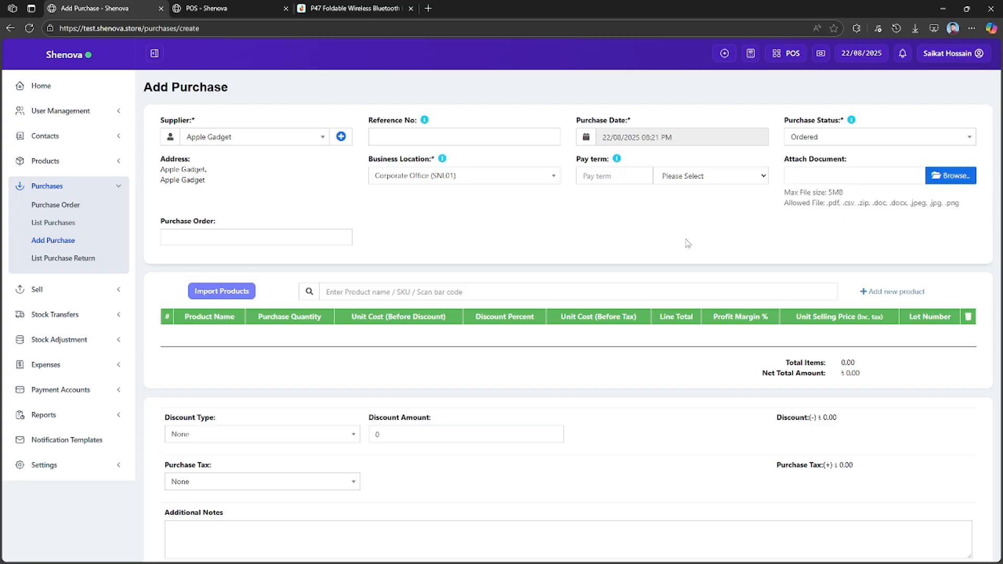
{"action": "left_click", "coordinate": [407, 292]}
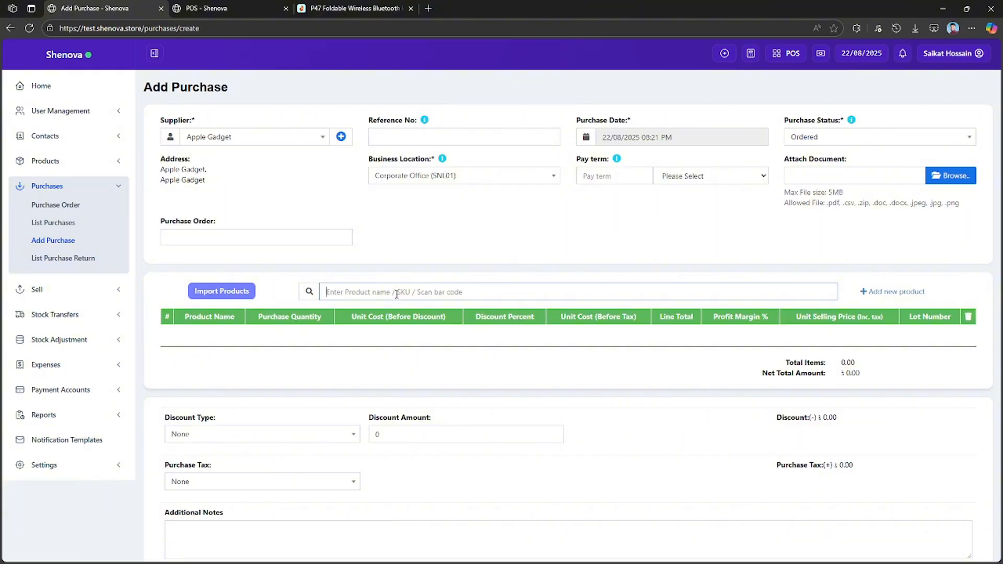
{"action": "key", "text": "super+v"}
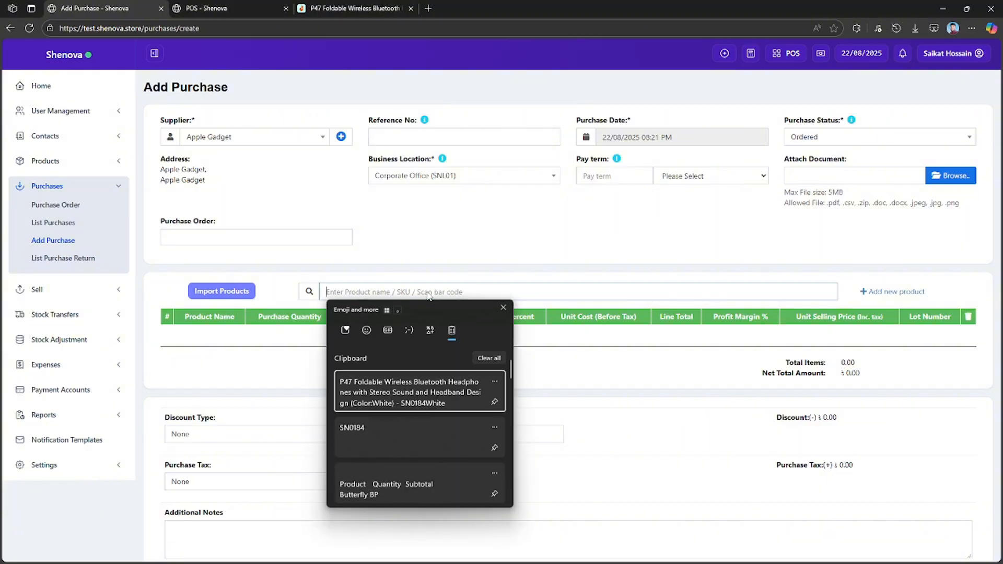
{"action": "left_click", "coordinate": [397, 431]}
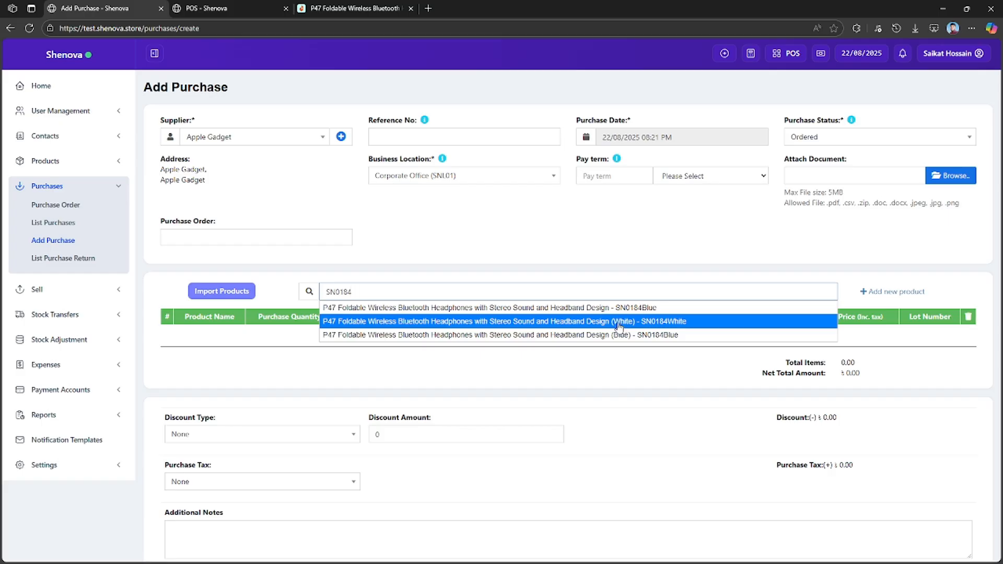
{"action": "left_click", "coordinate": [620, 323]}
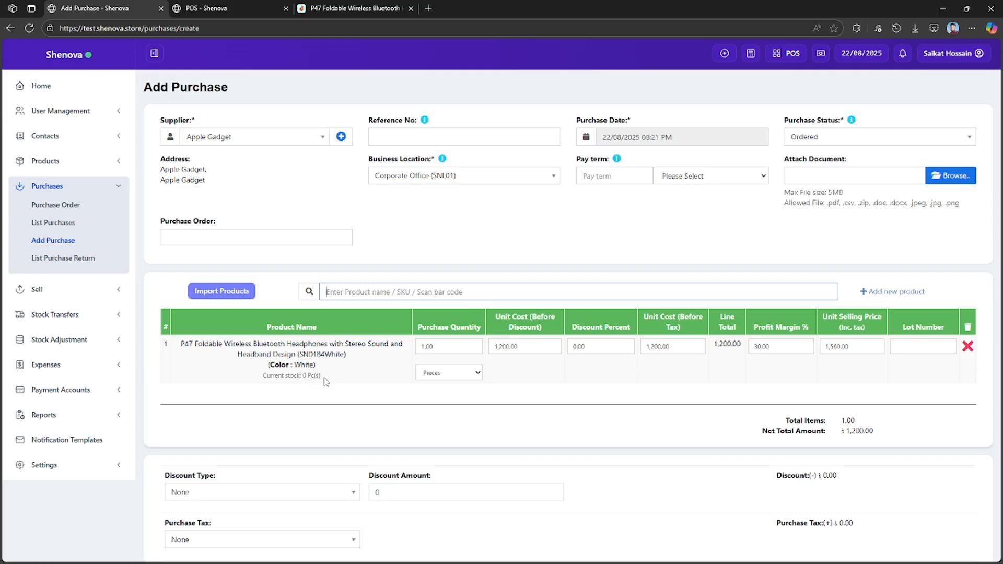
Set the white headphones' purchase quantity to 10, keeping Pieces as the unit.
{"action": "left_click", "coordinate": [428, 346]}
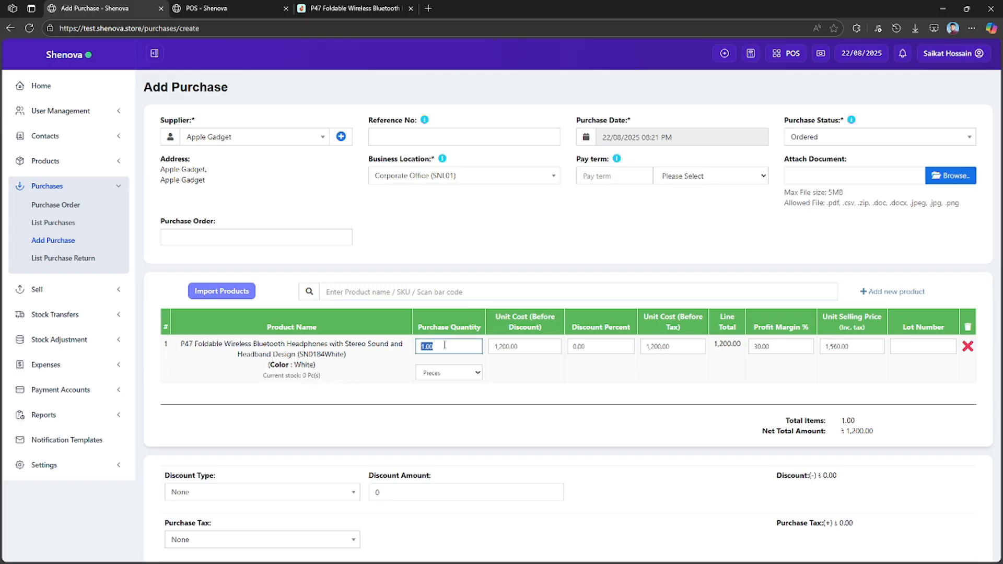
{"action": "type", "text": "10"}
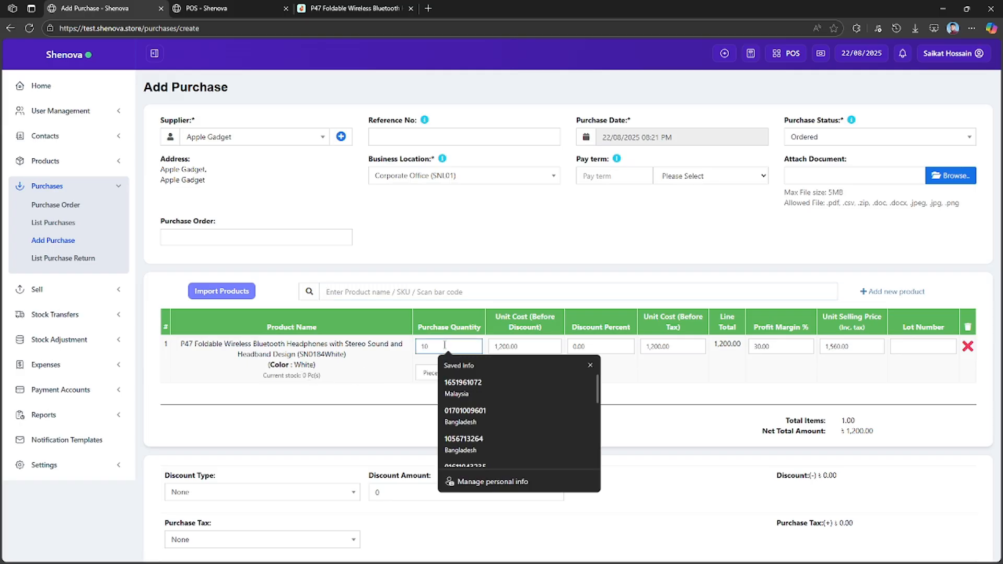
{"action": "left_click", "coordinate": [660, 398]}
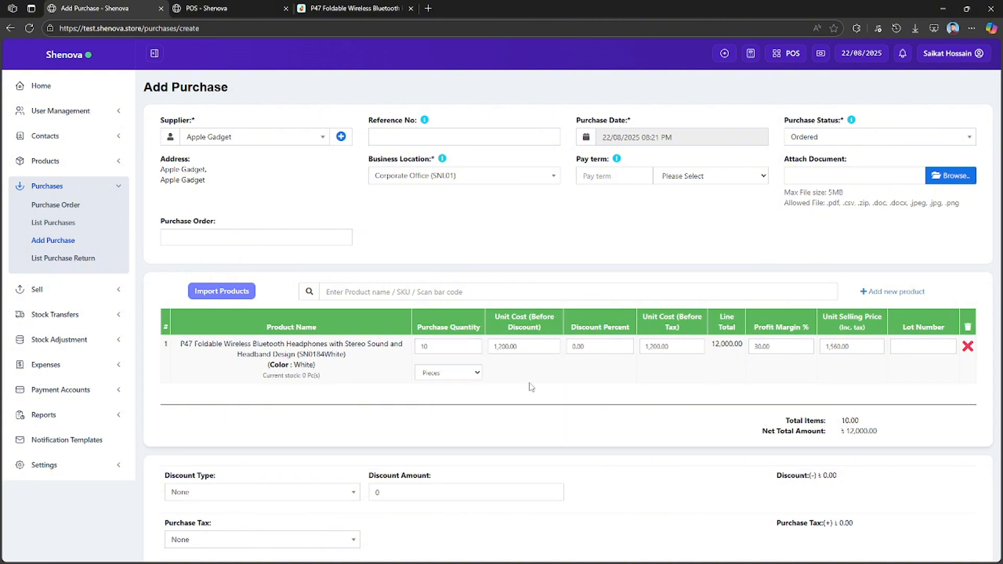
{"action": "left_click", "coordinate": [475, 377]}
{"action": "left_click", "coordinate": [571, 387]}
Add the blue P47 headphones by SKU SN0184 to the purchase with a quantity of 5.
{"action": "left_click", "coordinate": [587, 294]}
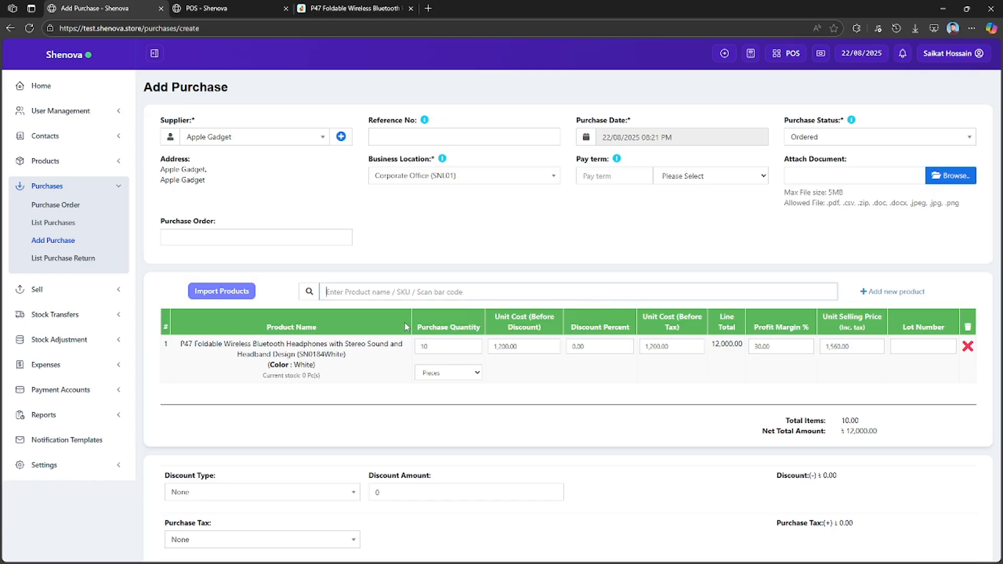
{"action": "type", "text": "SN0184"}
{"action": "left_click", "coordinate": [482, 336]}
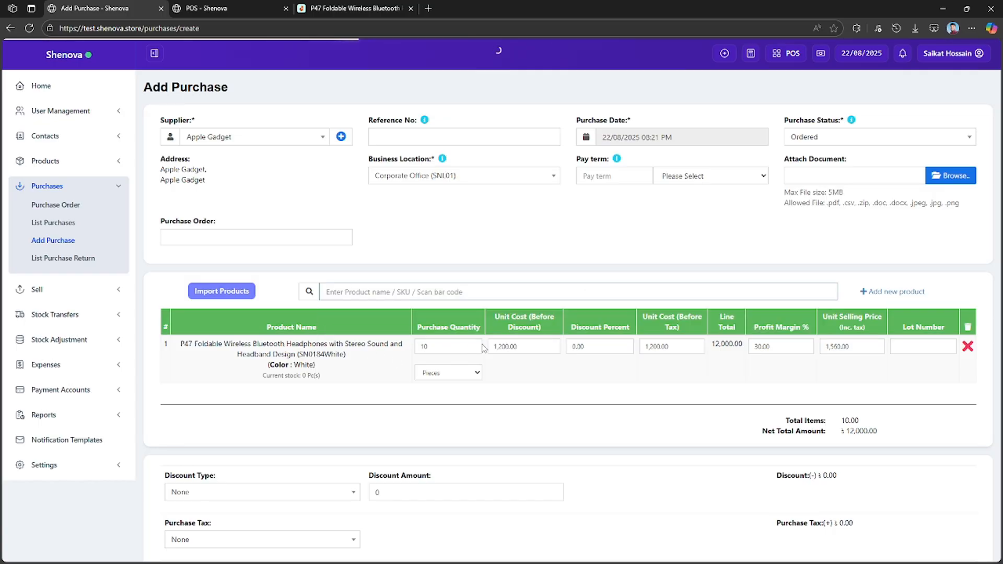
{"action": "left_click", "coordinate": [451, 395]}
{"action": "double_click", "coordinate": [452, 395]}
{"action": "type", "text": "5"}
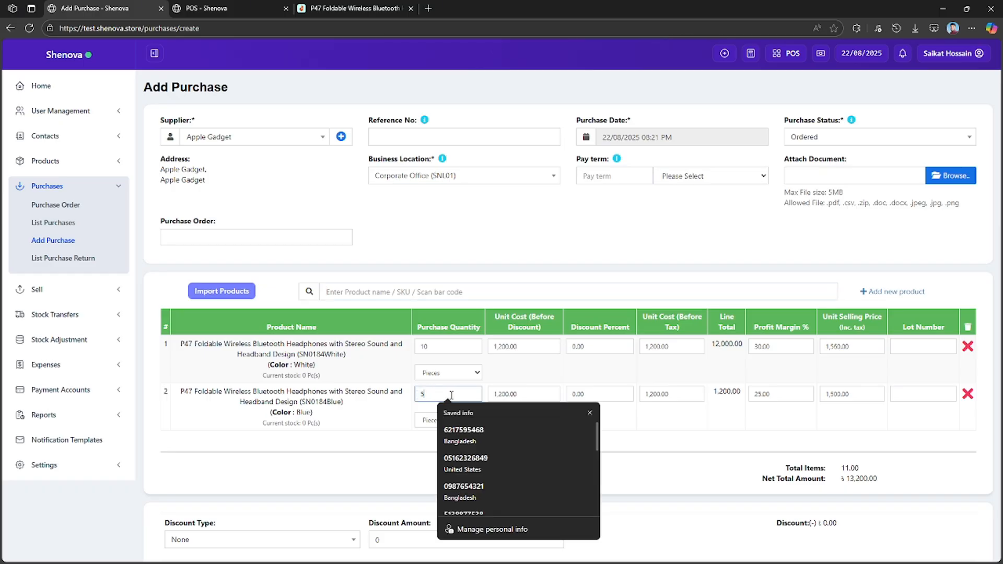
{"action": "left_click", "coordinate": [791, 430]}
Review the purchase's net total amount and its discount, tax, shipping and payment sections.
{"action": "scroll", "coordinate": [605, 438], "scroll_direction": "down", "scroll_amount": 2}
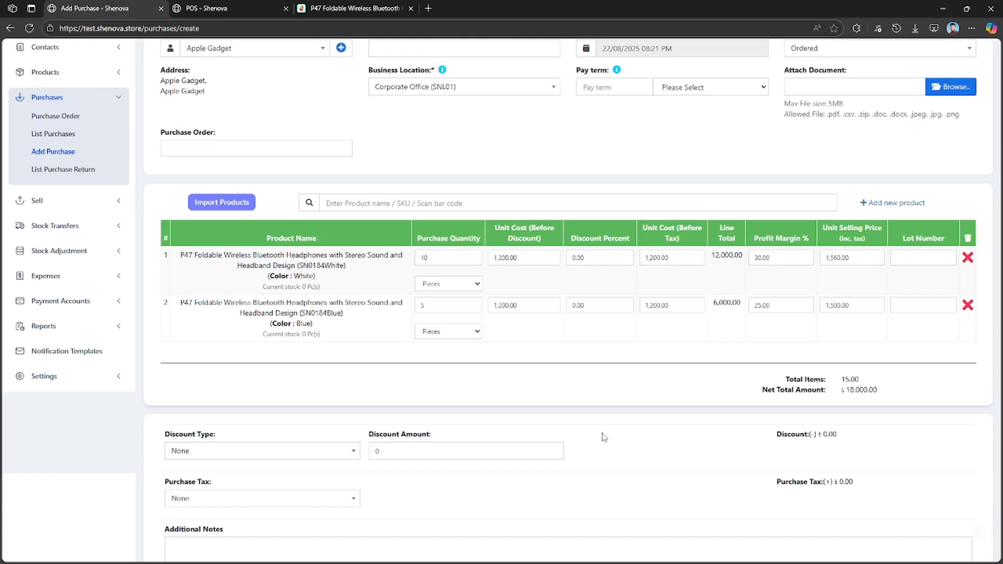
{"action": "left_click_drag", "start_coordinate": [894, 376], "coordinate": [775, 383]}
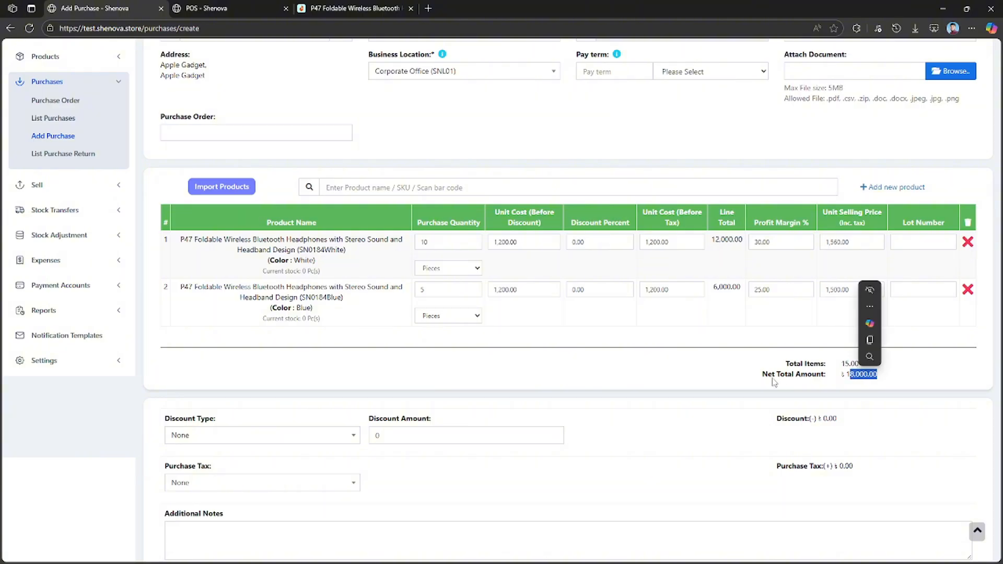
{"action": "left_click", "coordinate": [774, 382]}
{"action": "scroll", "coordinate": [384, 440], "scroll_direction": "down", "scroll_amount": 3}
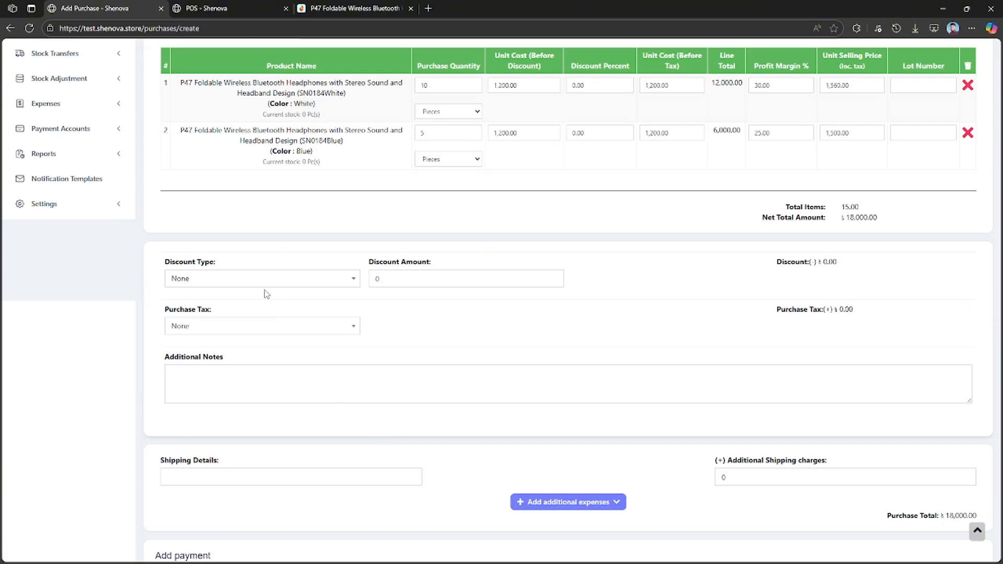
{"action": "scroll", "coordinate": [579, 398], "scroll_direction": "down", "scroll_amount": 3}
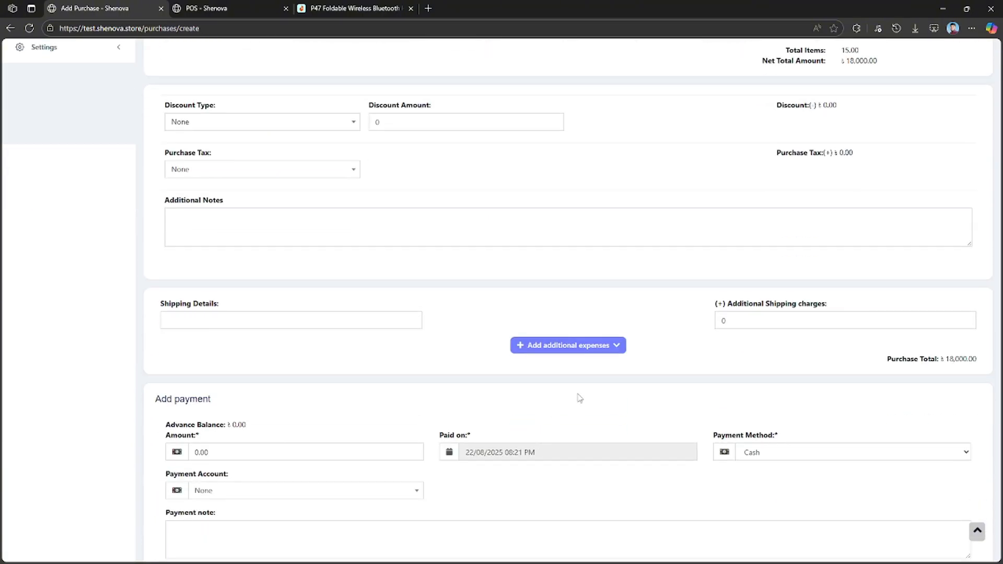
Expand the additional expense fields and review the purchase's shipping charge, expense and payment sections.
{"action": "left_click", "coordinate": [604, 347]}
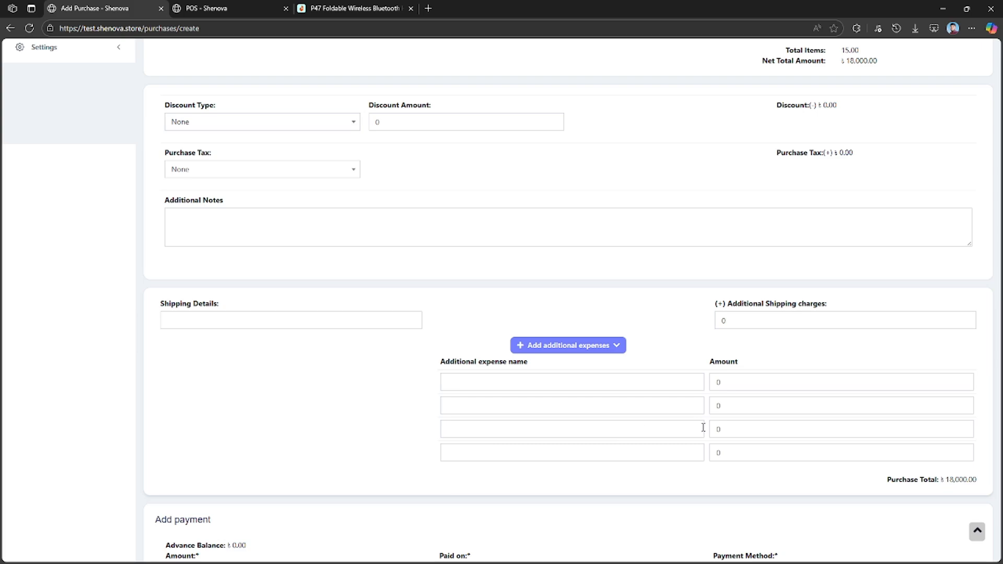
{"action": "scroll", "coordinate": [743, 430], "scroll_direction": "down", "scroll_amount": 3}
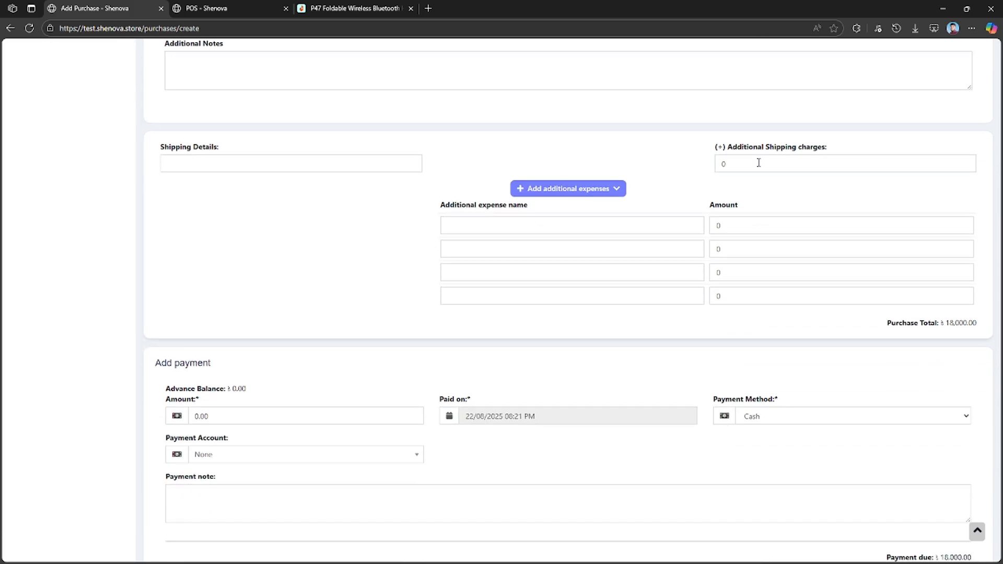
{"action": "left_click_drag", "start_coordinate": [759, 163], "coordinate": [709, 167]}
{"action": "left_click", "coordinate": [722, 192]}
{"action": "scroll", "coordinate": [321, 455], "scroll_direction": "down", "scroll_amount": 2}
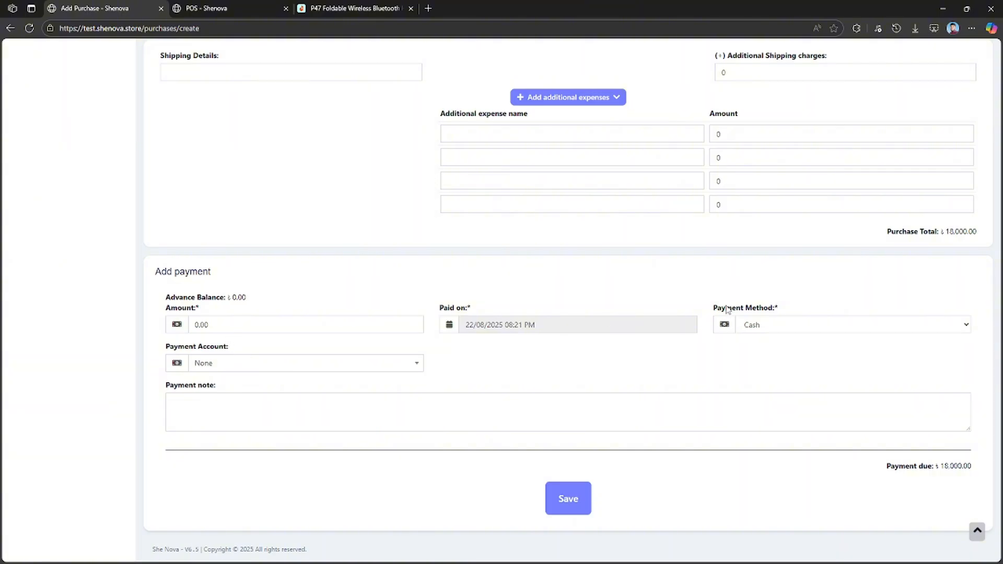
{"action": "scroll", "coordinate": [728, 310], "scroll_direction": "up", "scroll_amount": 20}
{"action": "scroll", "coordinate": [409, 450], "scroll_direction": "down", "scroll_amount": 20}
Check the payment method and payment account options, keep Cash and None, and save the purchase.
{"action": "left_click", "coordinate": [788, 326]}
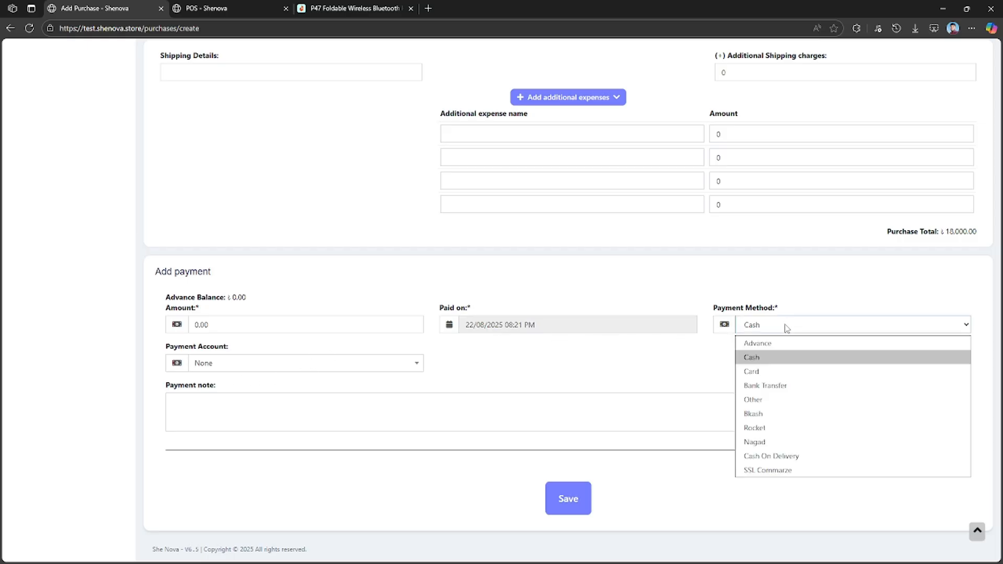
{"action": "key", "text": "Down"}
{"action": "key", "text": "Down"}
{"action": "key", "text": "Down"}
{"action": "key", "text": "Down"}
{"action": "key", "text": "Down"}
{"action": "key", "text": "Down"}
{"action": "key", "text": "Down"}
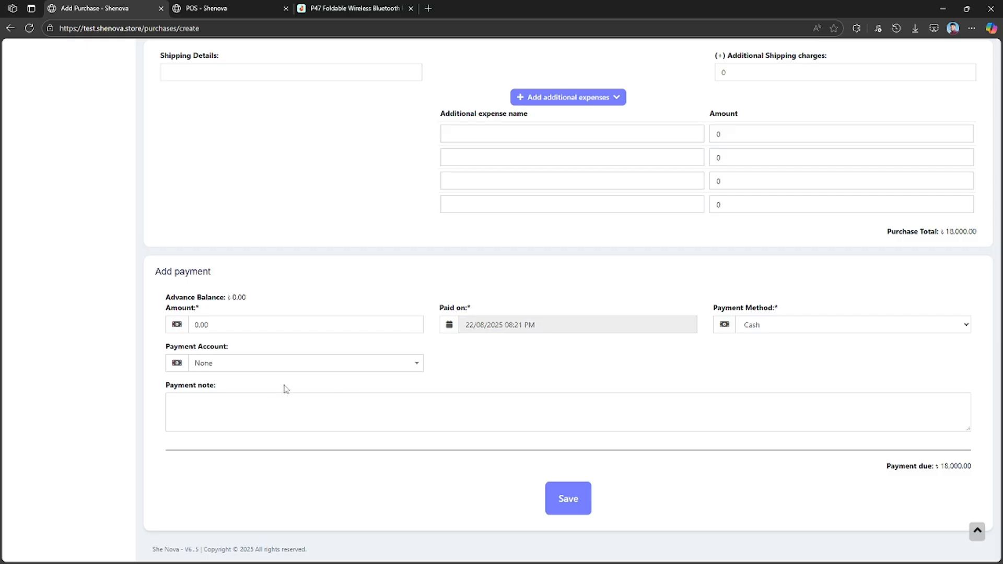
{"action": "left_click", "coordinate": [272, 367]}
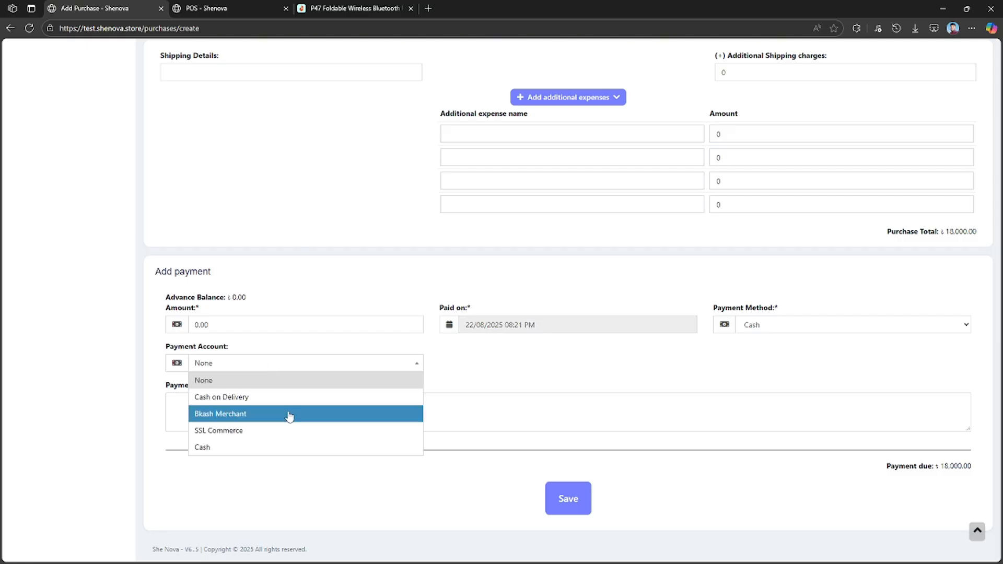
{"action": "left_click", "coordinate": [887, 483]}
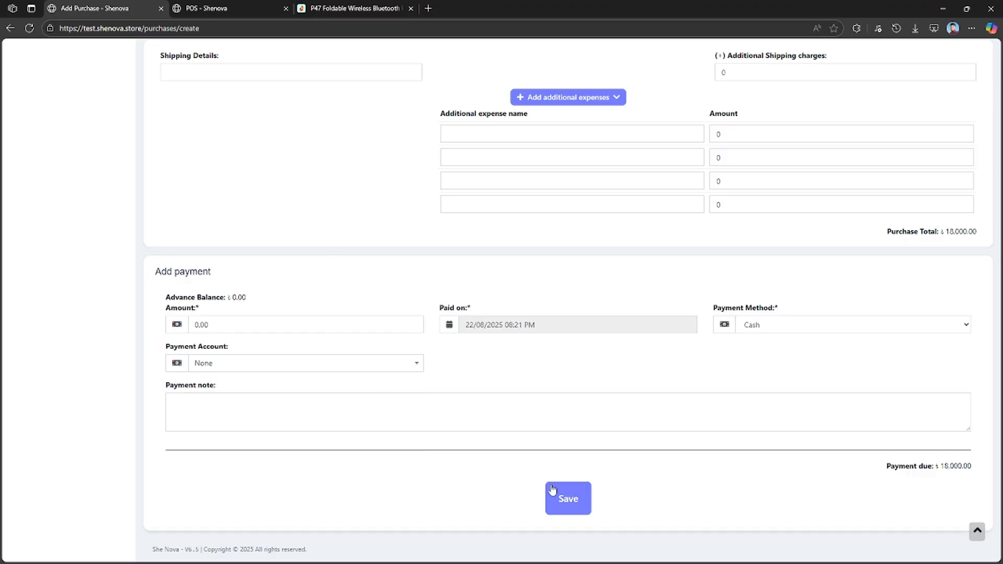
{"action": "left_click", "coordinate": [561, 499]}
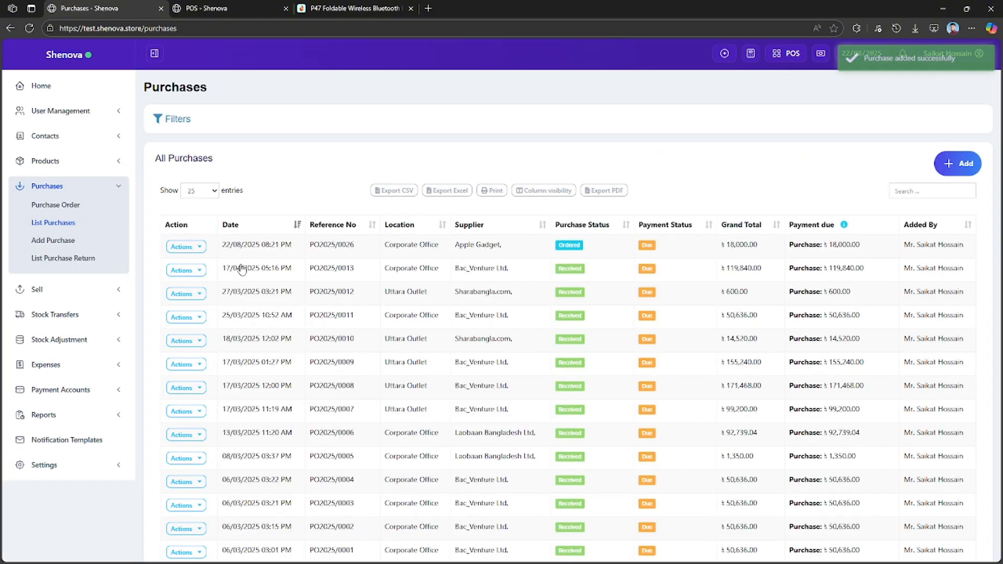
Edit the Apple Gadget purchase, change its status to Received and save the update.
{"action": "left_click", "coordinate": [201, 247]}
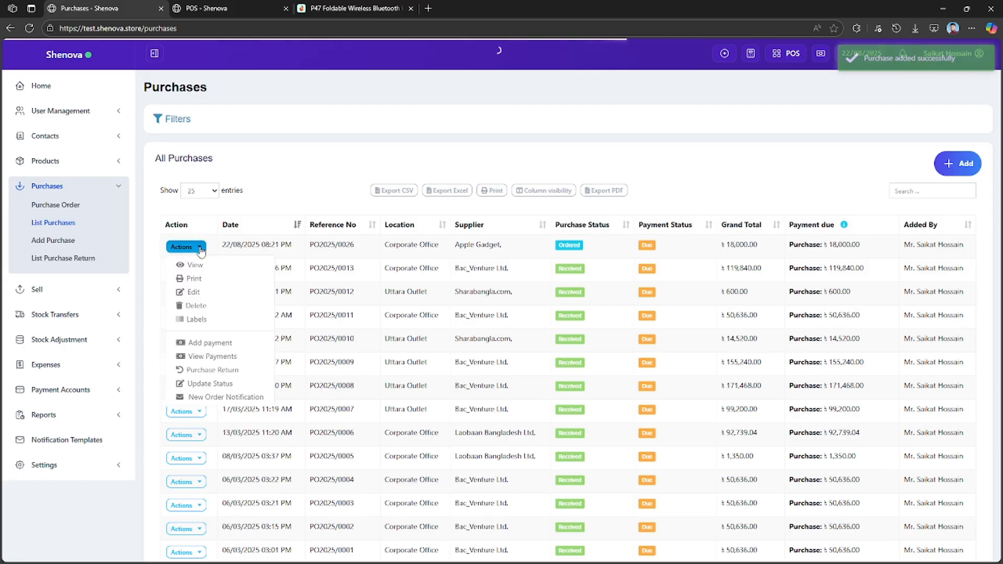
{"action": "left_click", "coordinate": [202, 292]}
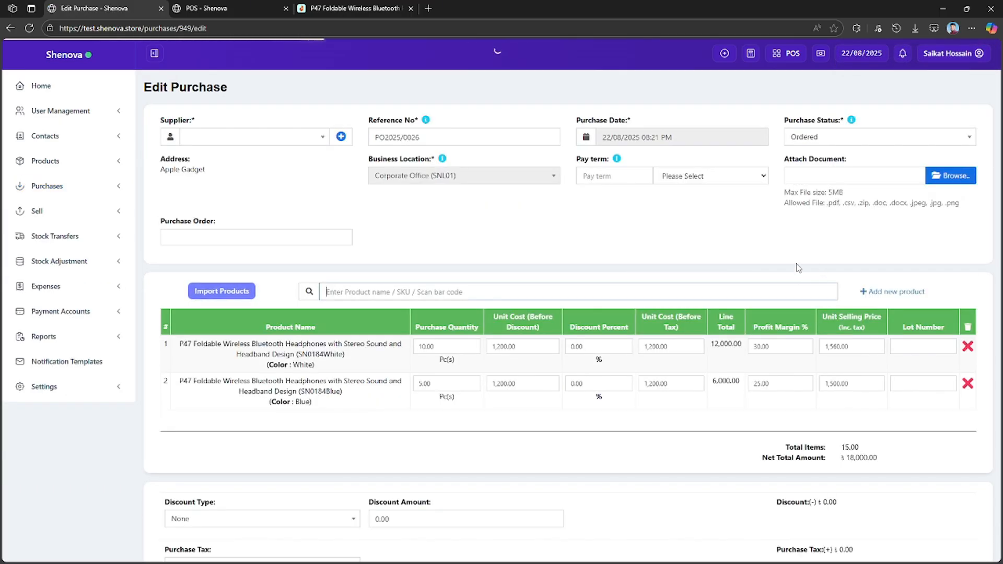
{"action": "left_click", "coordinate": [824, 137]}
{"action": "left_click", "coordinate": [823, 177]}
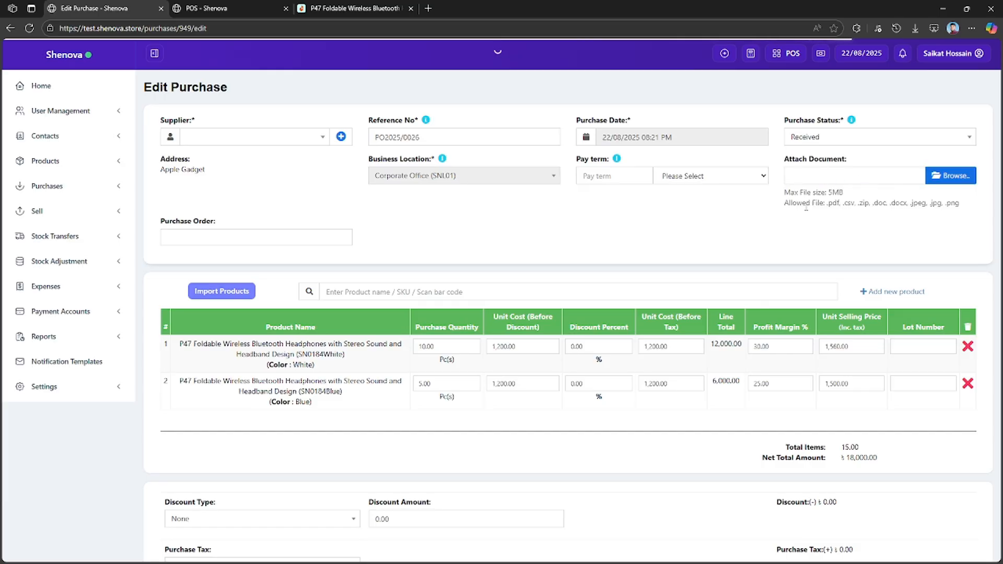
{"action": "scroll", "coordinate": [661, 264], "scroll_direction": "down", "scroll_amount": 7}
{"action": "left_click", "coordinate": [596, 531]}
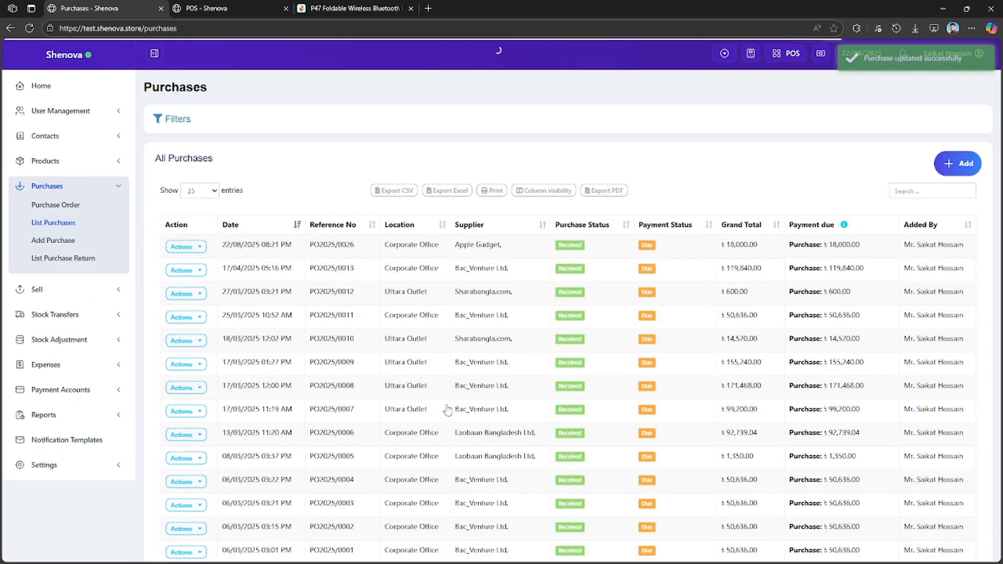
Reload the POS sale screen and add the blue P47 headphones, found by SKU SN0184, at the default unit price.
{"action": "left_click", "coordinate": [225, 8]}
{"action": "left_click", "coordinate": [512, 197]}
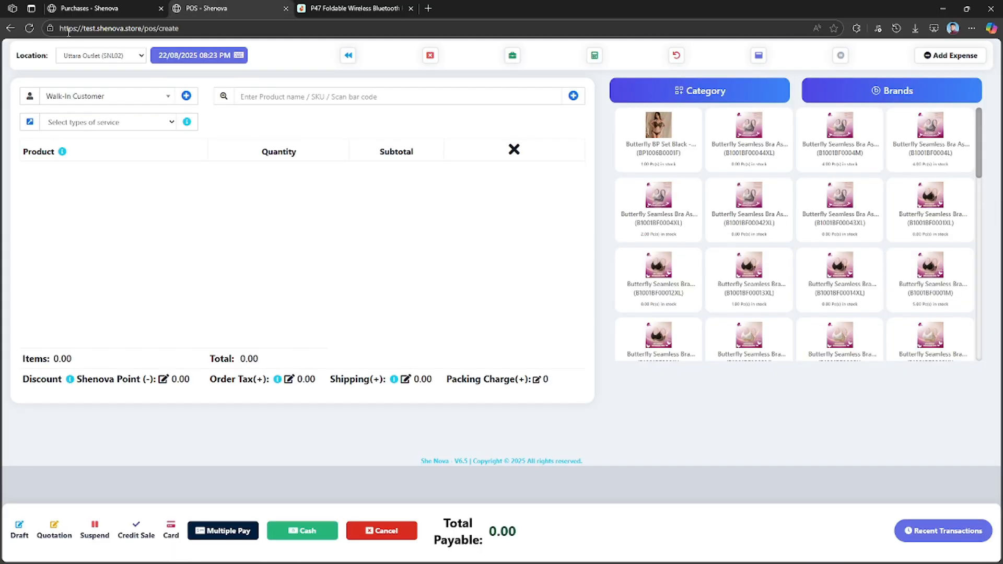
{"action": "left_click", "coordinate": [29, 28]}
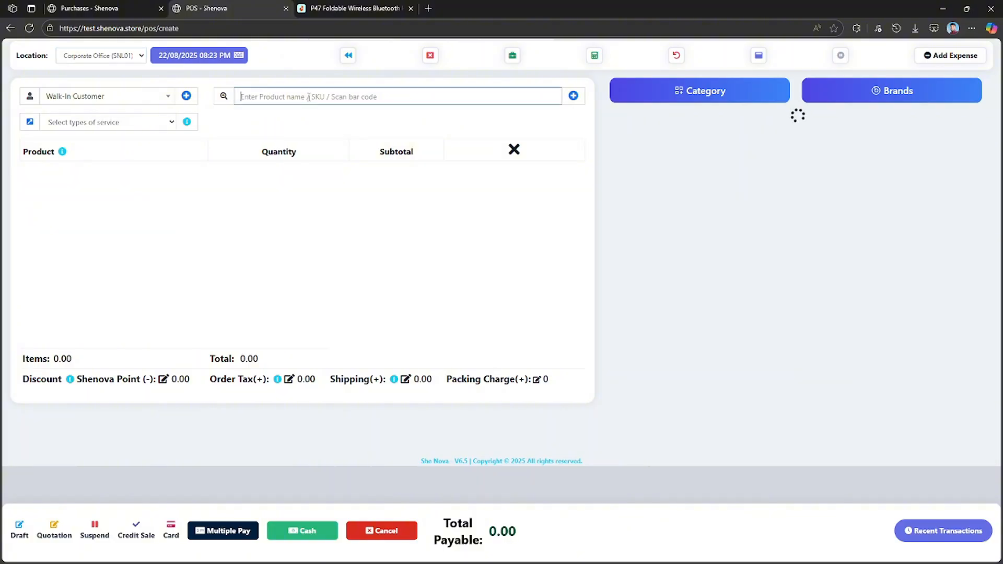
{"action": "type", "text": "SN0184"}
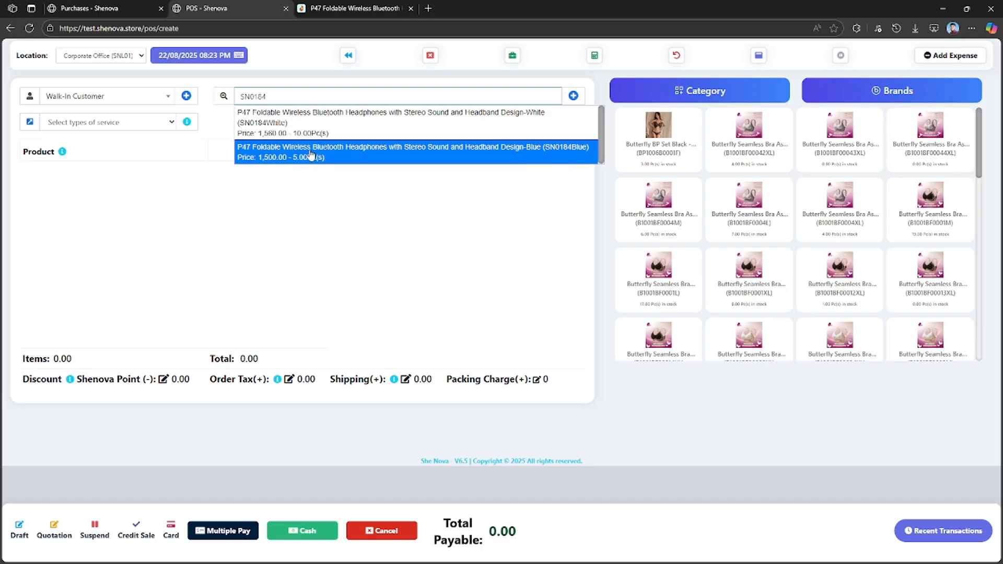
{"action": "left_click", "coordinate": [315, 152]}
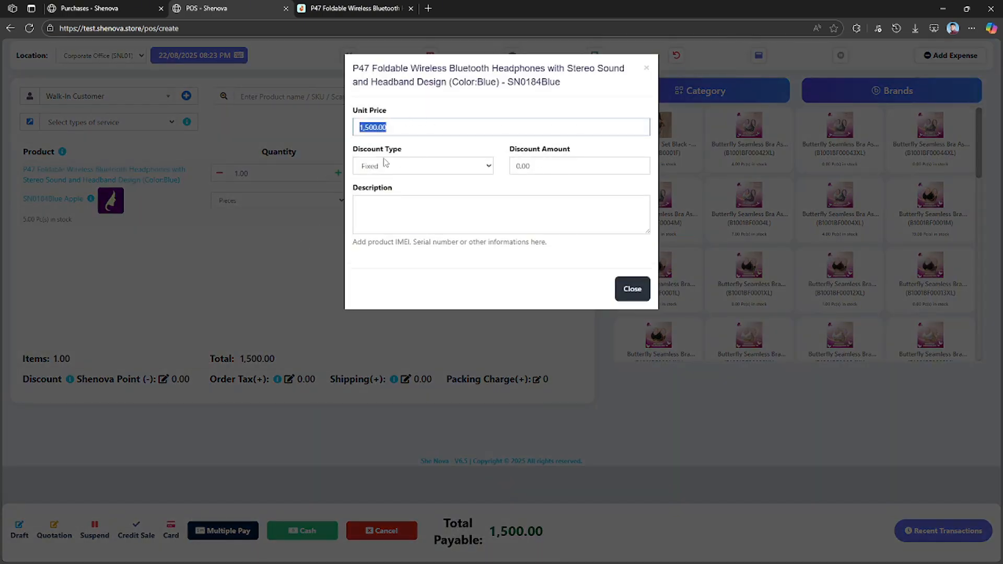
{"action": "left_click", "coordinate": [632, 289]}
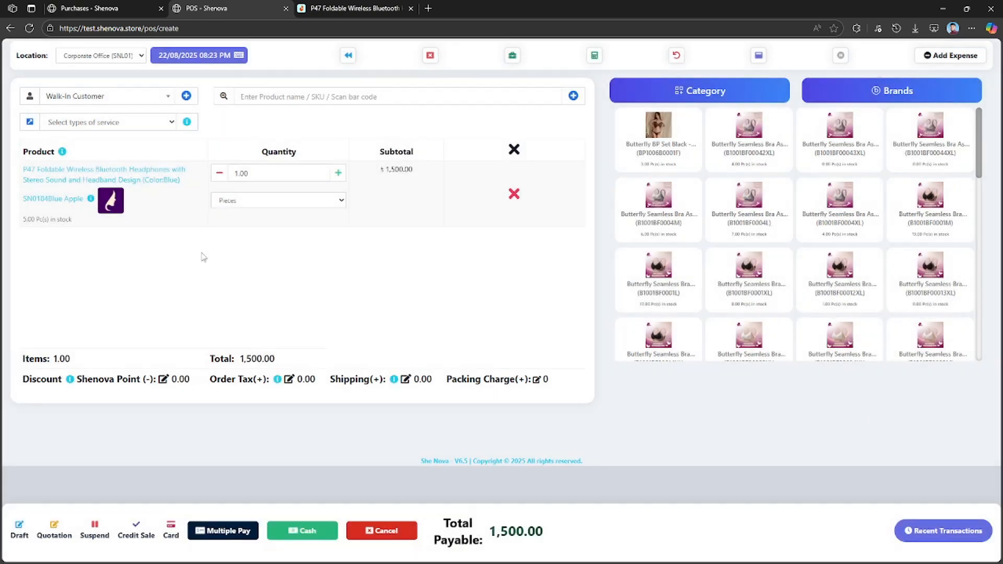
Raise the blue headphones' sale quantity to 12 to test the POS stock limit.
{"action": "left_click", "coordinate": [338, 173]}
{"action": "left_click", "coordinate": [338, 173]}
{"action": "left_click", "coordinate": [339, 173]}
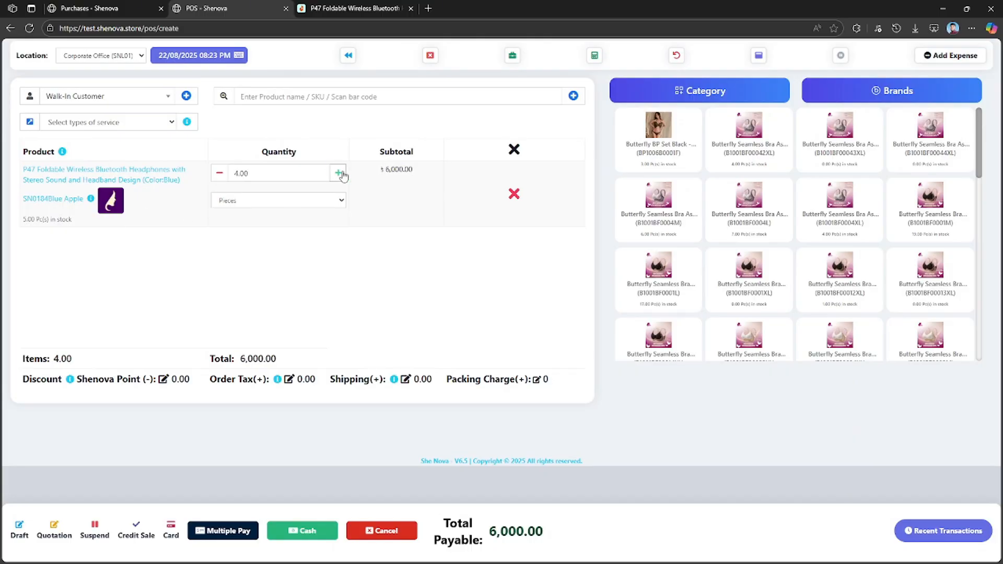
{"action": "left_click", "coordinate": [338, 173]}
{"action": "left_click", "coordinate": [338, 172]}
{"action": "left_click", "coordinate": [338, 173]}
{"action": "left_click", "coordinate": [338, 173]}
{"action": "left_click", "coordinate": [338, 173]}
{"action": "left_click", "coordinate": [338, 173]}
{"action": "left_click", "coordinate": [338, 173]}
{"action": "left_click", "coordinate": [338, 173]}
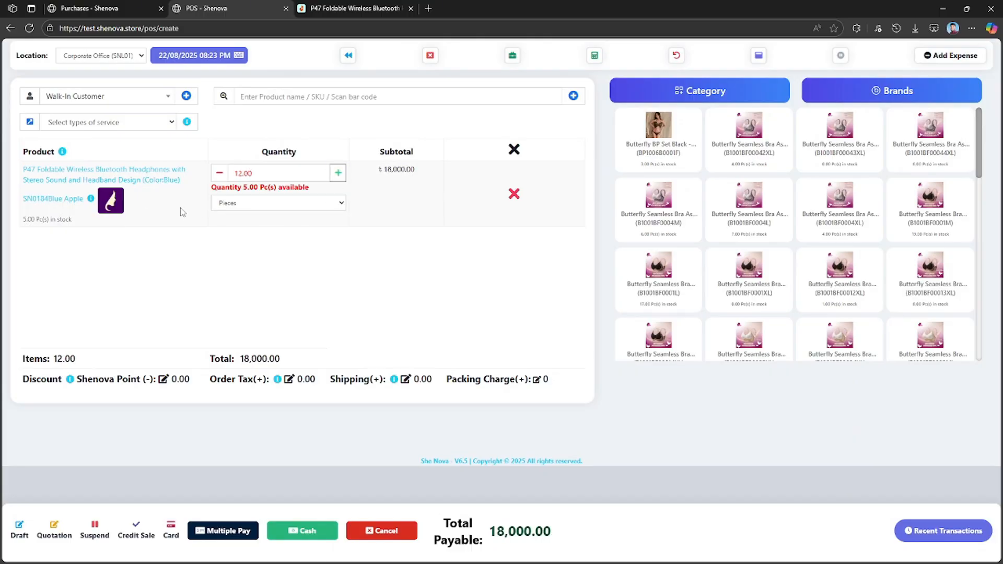
{"action": "left_click_drag", "start_coordinate": [208, 194], "coordinate": [326, 194]}
{"action": "left_click", "coordinate": [290, 258]}
Return to the back office, open the Import Products page and review its column instructions.
{"action": "left_click", "coordinate": [140, 7]}
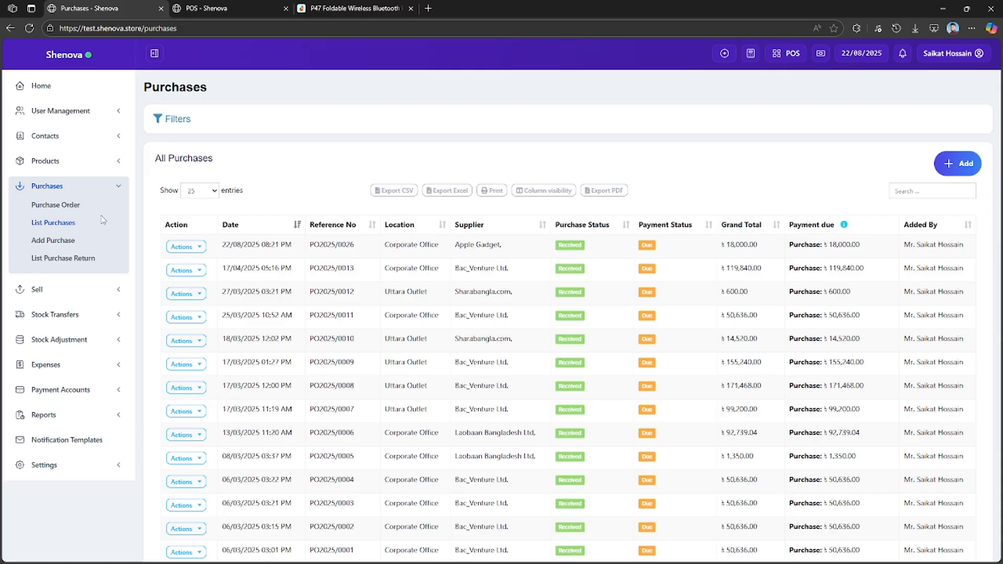
{"action": "left_click", "coordinate": [72, 161]}
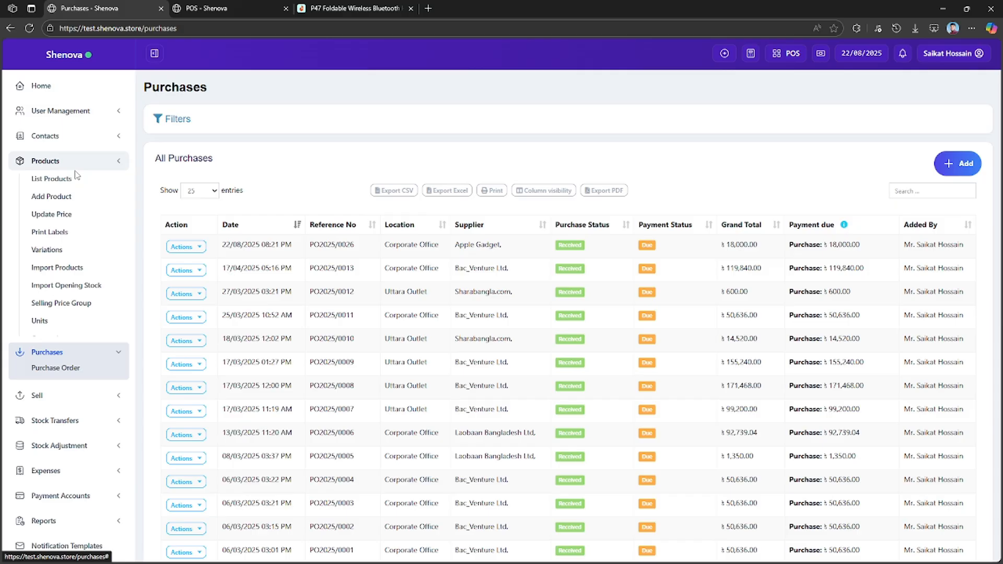
{"action": "left_click", "coordinate": [61, 270]}
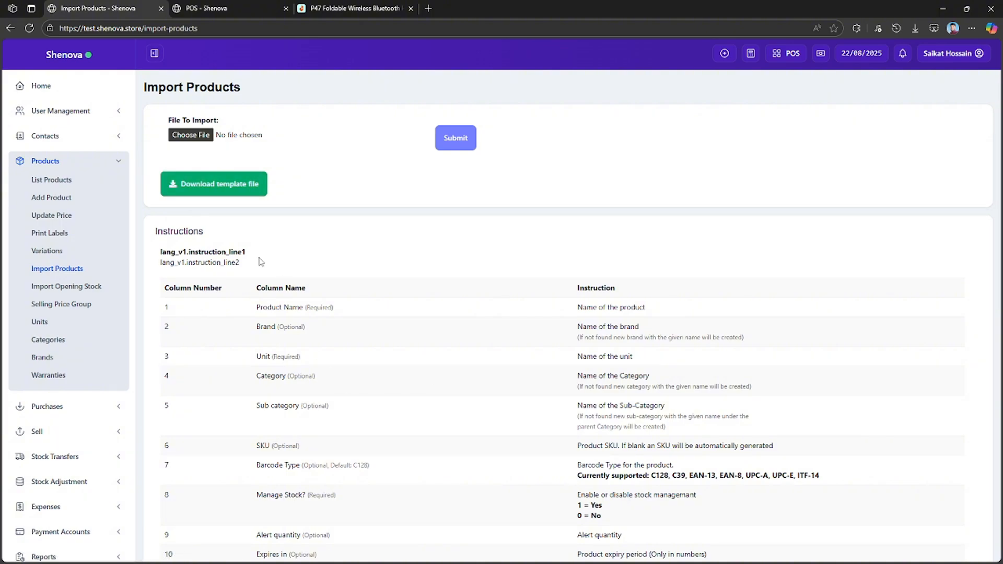
{"action": "scroll", "coordinate": [255, 264], "scroll_direction": "down", "scroll_amount": 2}
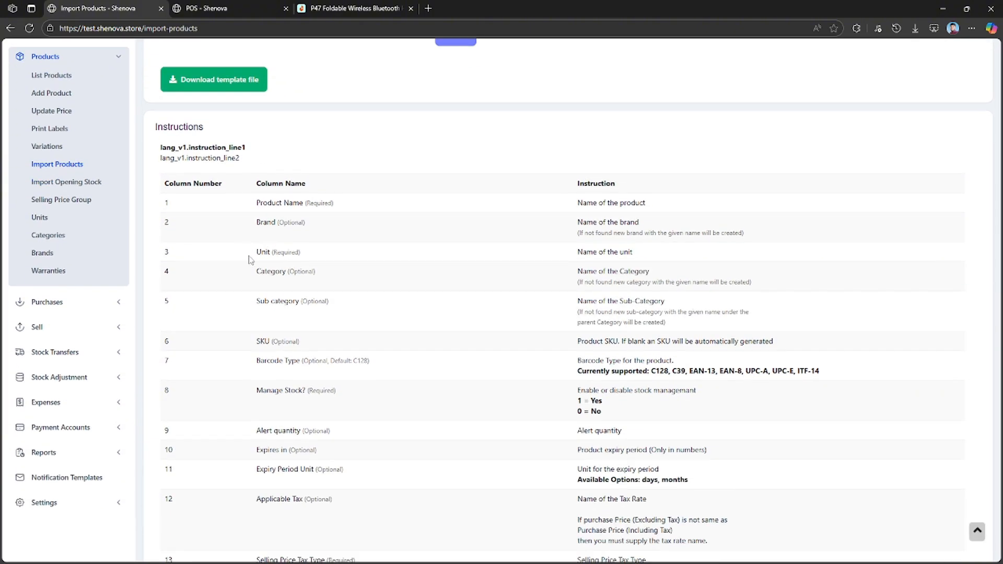
{"action": "scroll", "coordinate": [489, 246], "scroll_direction": "down", "scroll_amount": 15}
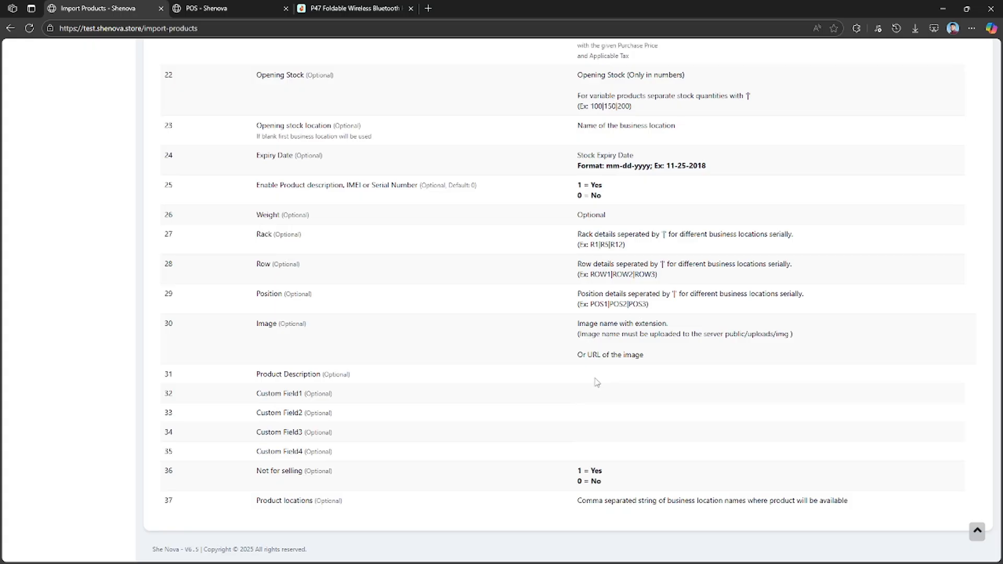
{"action": "scroll", "coordinate": [596, 382], "scroll_direction": "up", "scroll_amount": 15}
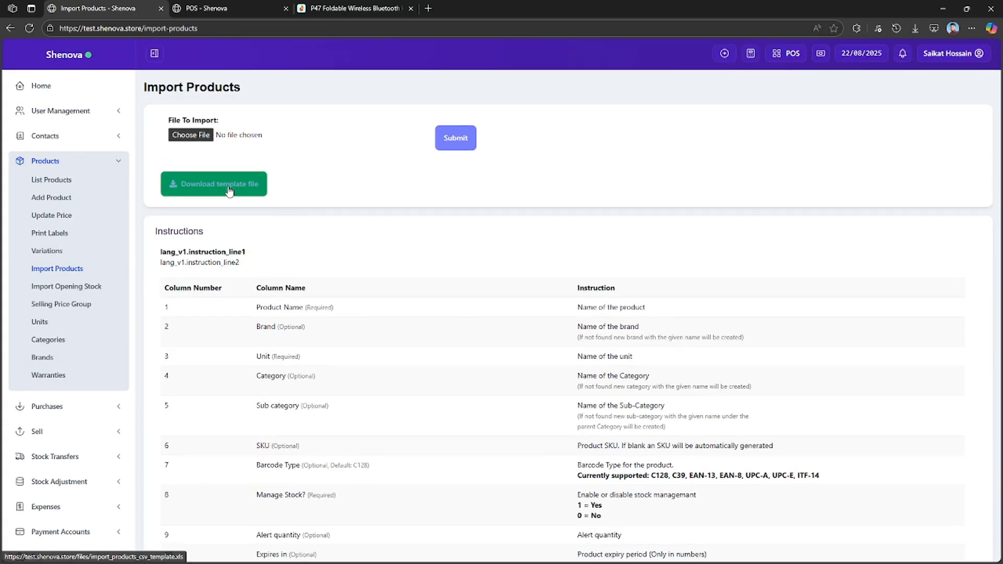
Open the product import template file, look through its columns and return to the Import Products page.
{"action": "left_click", "coordinate": [229, 191]}
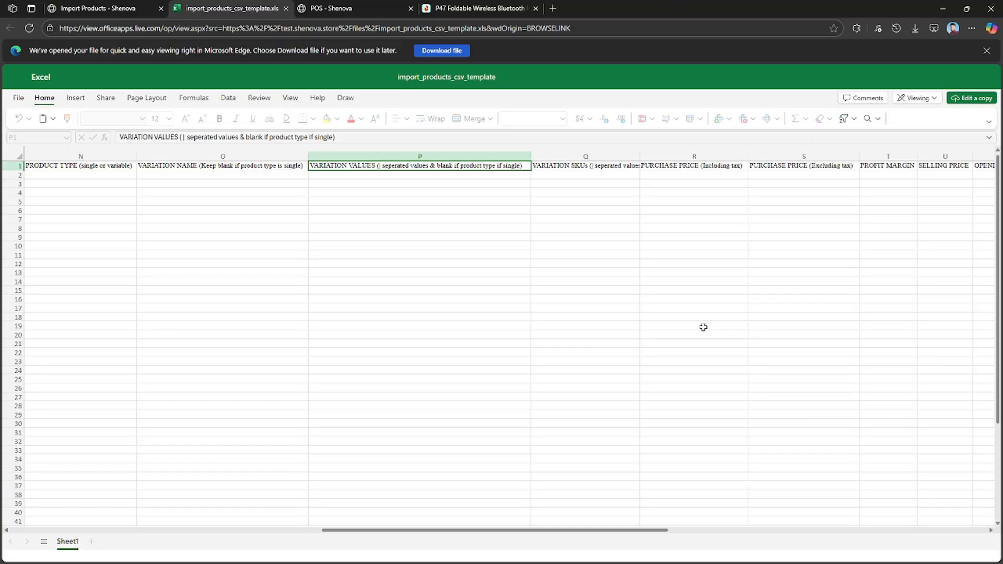
{"action": "left_click_drag", "start_coordinate": [54, 180], "coordinate": [85, 246]}
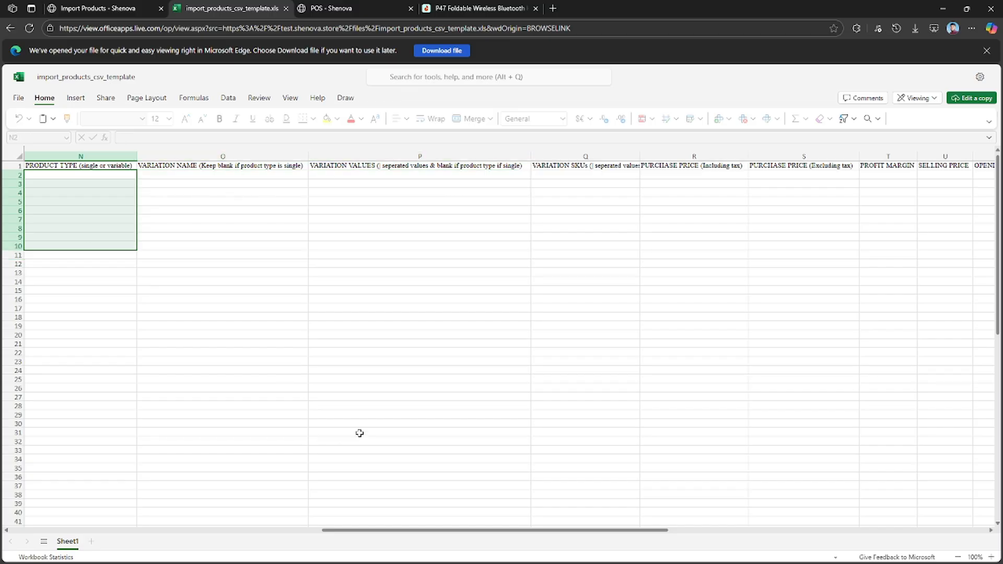
{"action": "left_click_drag", "start_coordinate": [449, 531], "coordinate": [60, 531]}
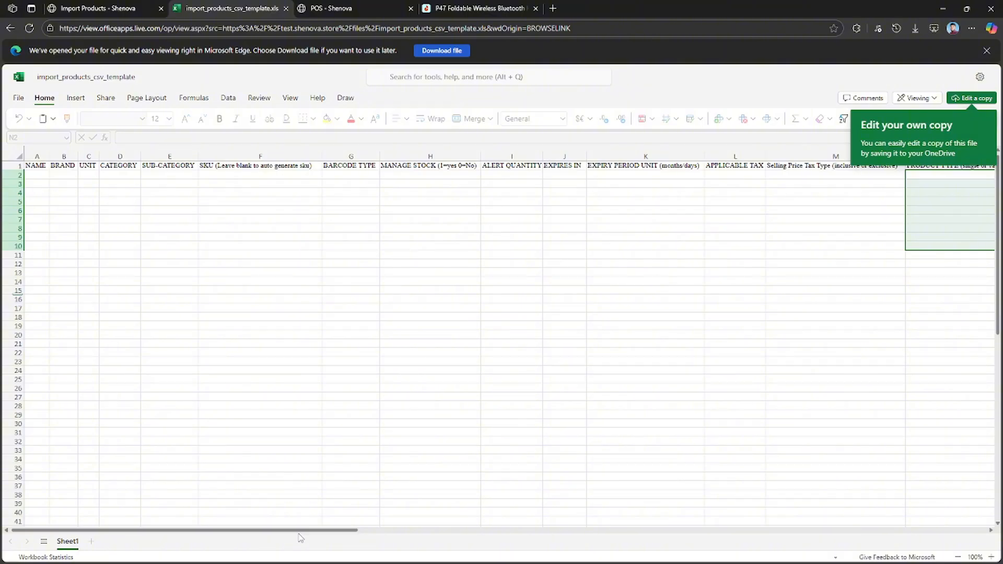
{"action": "left_click_drag", "start_coordinate": [290, 530], "coordinate": [13, 485]}
{"action": "left_click", "coordinate": [100, 9]}
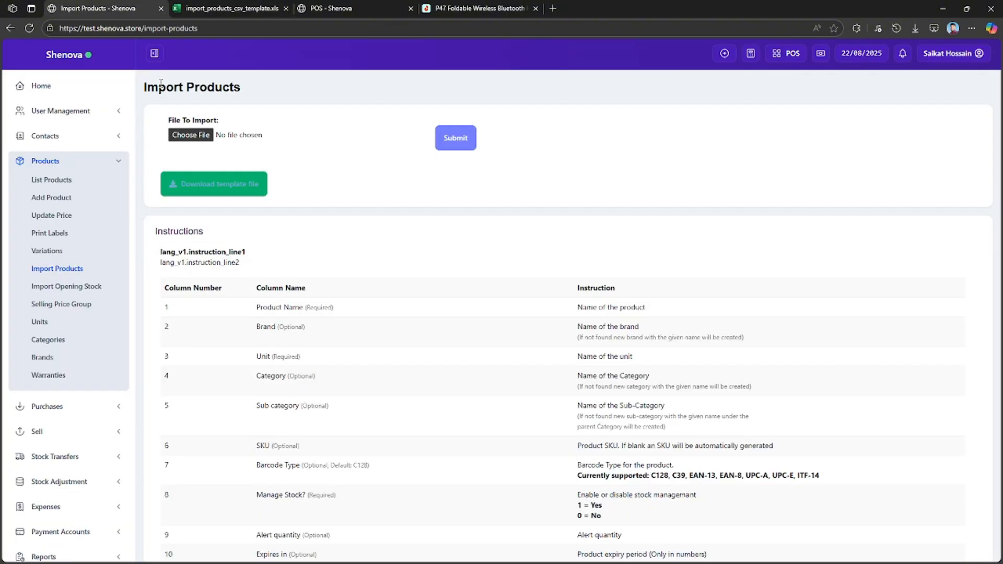